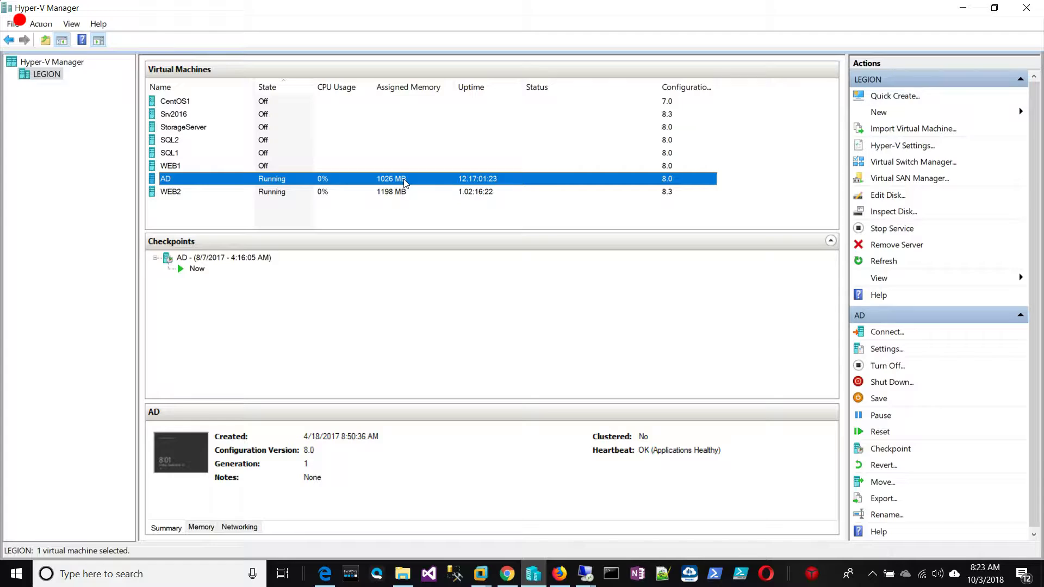
{"action": "left_click", "coordinate": [392, 194]}
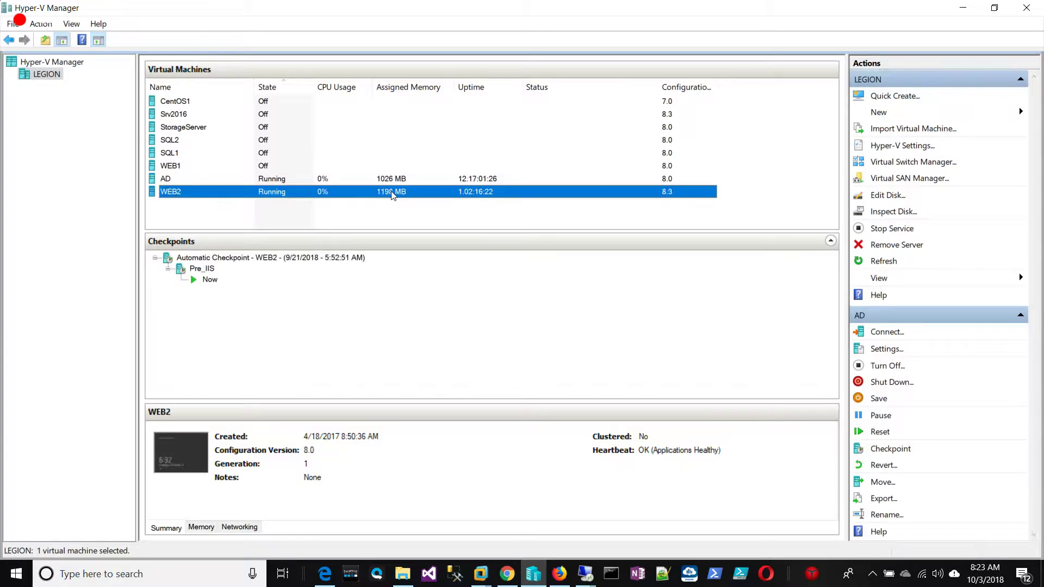
{"action": "key", "text": "alt+Tab"}
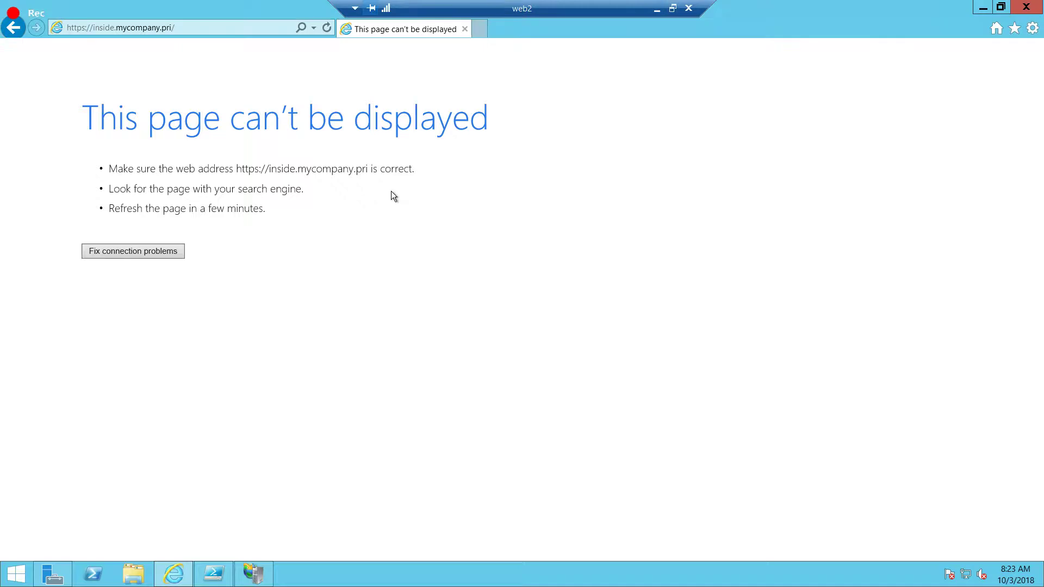
{"action": "left_click", "coordinate": [135, 31]}
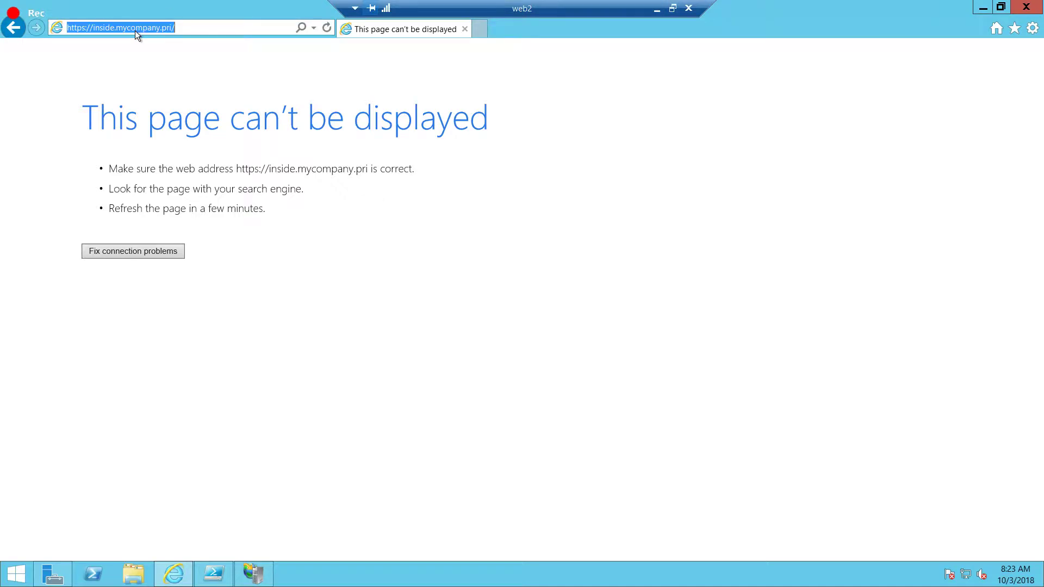
{"action": "left_click", "coordinate": [135, 31]}
{"action": "key", "text": "Left"}
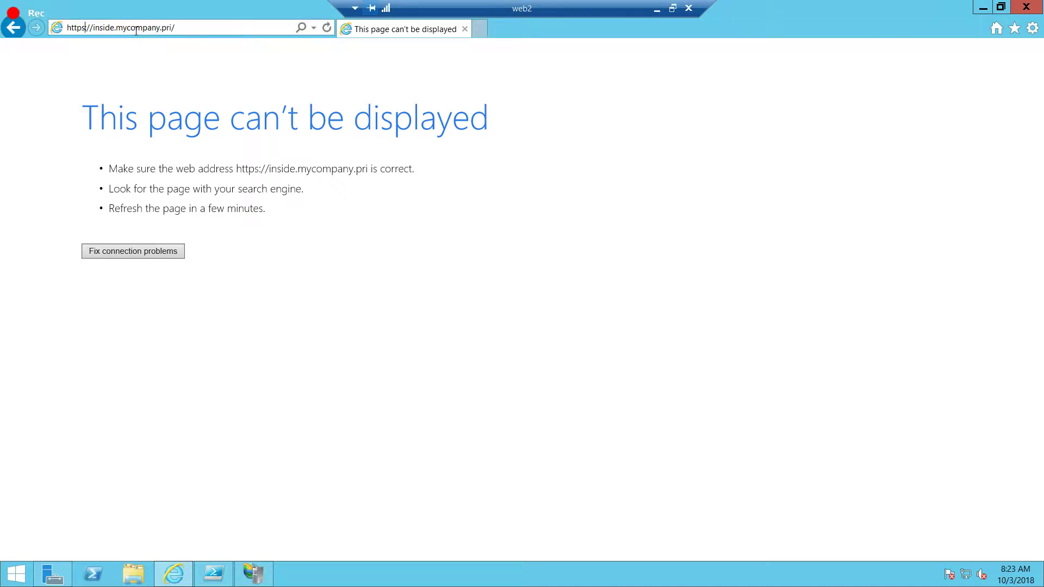
{"action": "key", "text": "BackSpace"}
{"action": "key", "text": "Return"}
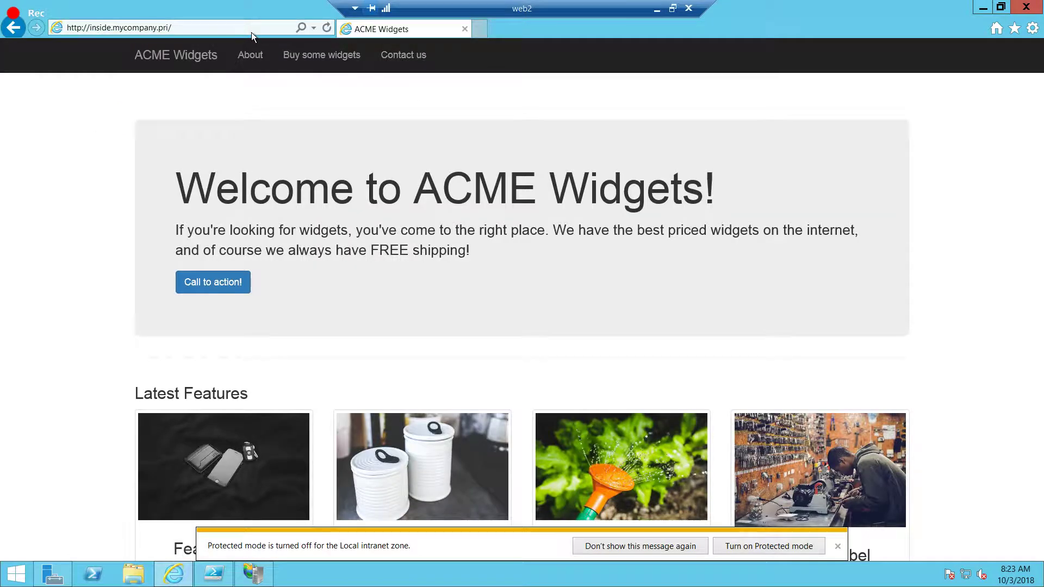
Switch to IIS Manager and open the Server Certificates feature of the WEB2 server.
{"action": "key", "text": "alt+Tab"}
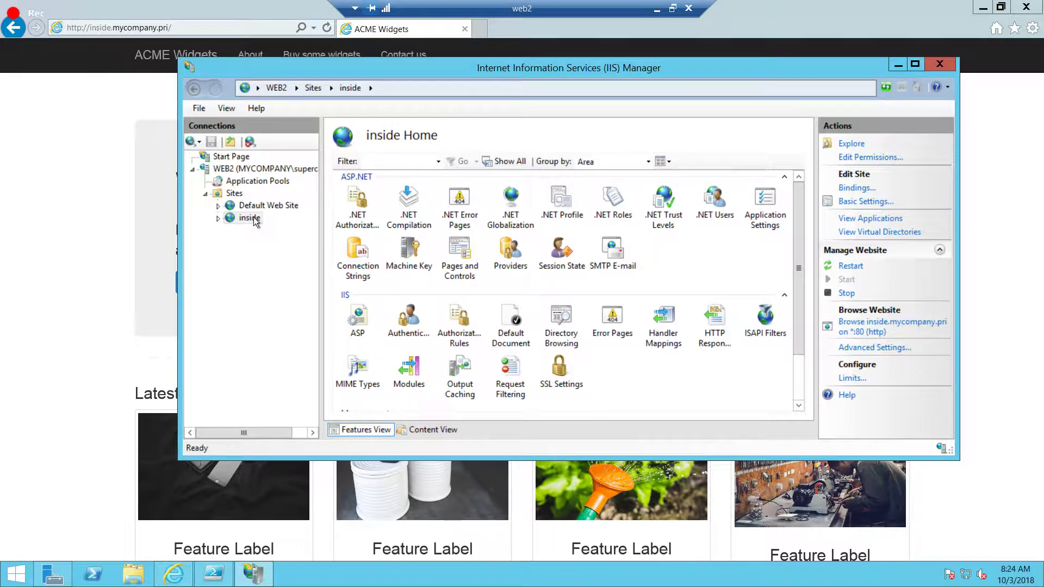
{"action": "left_click", "coordinate": [255, 216]}
{"action": "left_click", "coordinate": [293, 171]}
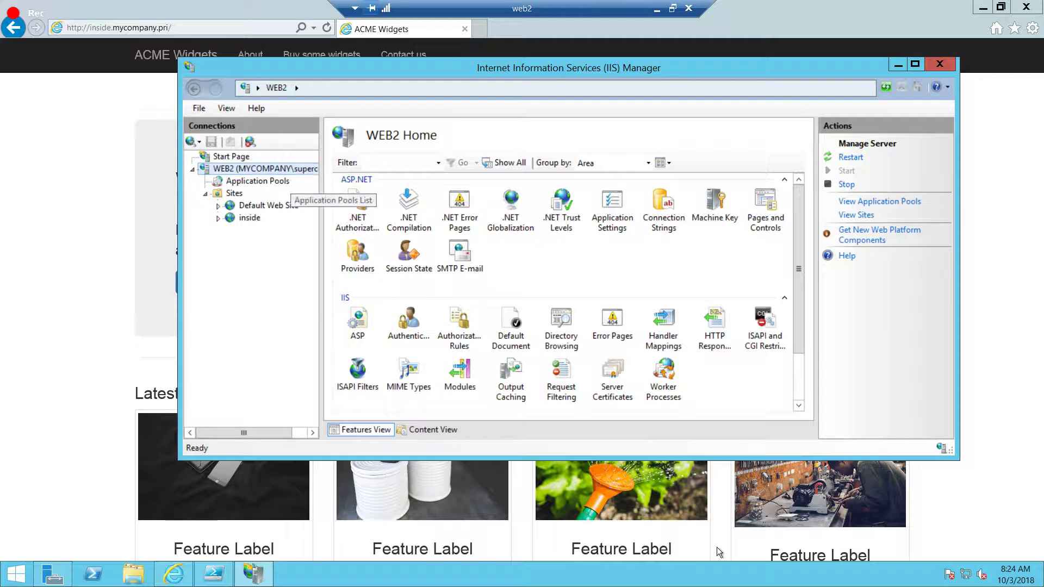
{"action": "left_click", "coordinate": [606, 402]}
{"action": "double_click", "coordinate": [606, 402]}
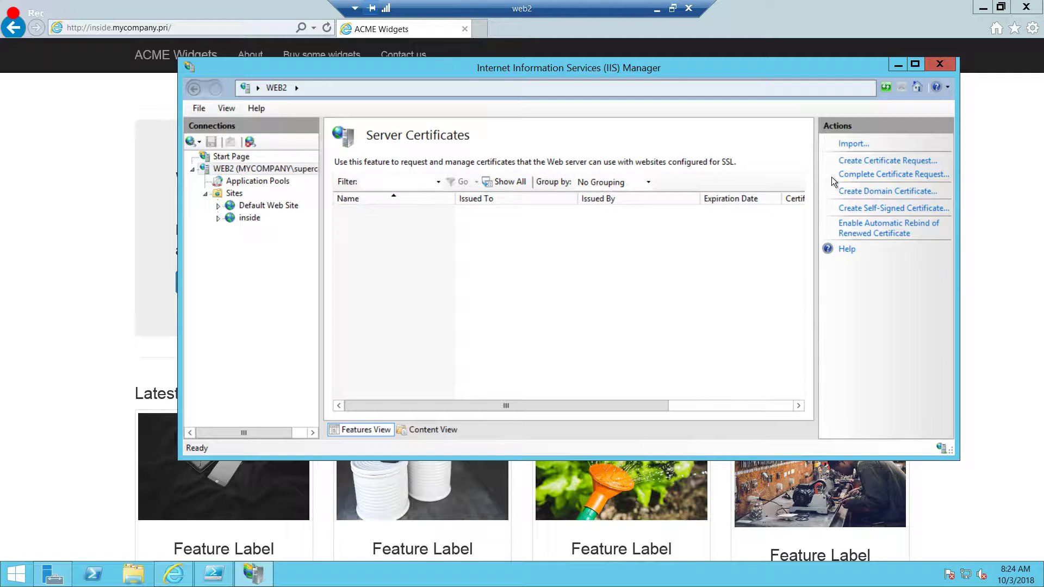
Create a self-signed certificate with the friendly name mycompany in the Web Hosting certificate store.
{"action": "left_click", "coordinate": [873, 209]}
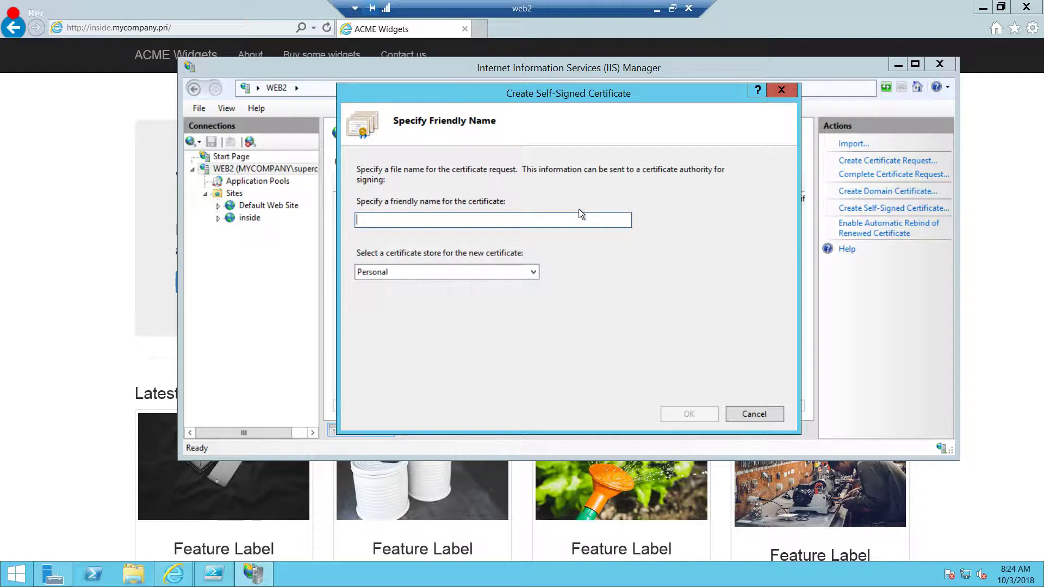
{"action": "type", "text": "mycomapn"}
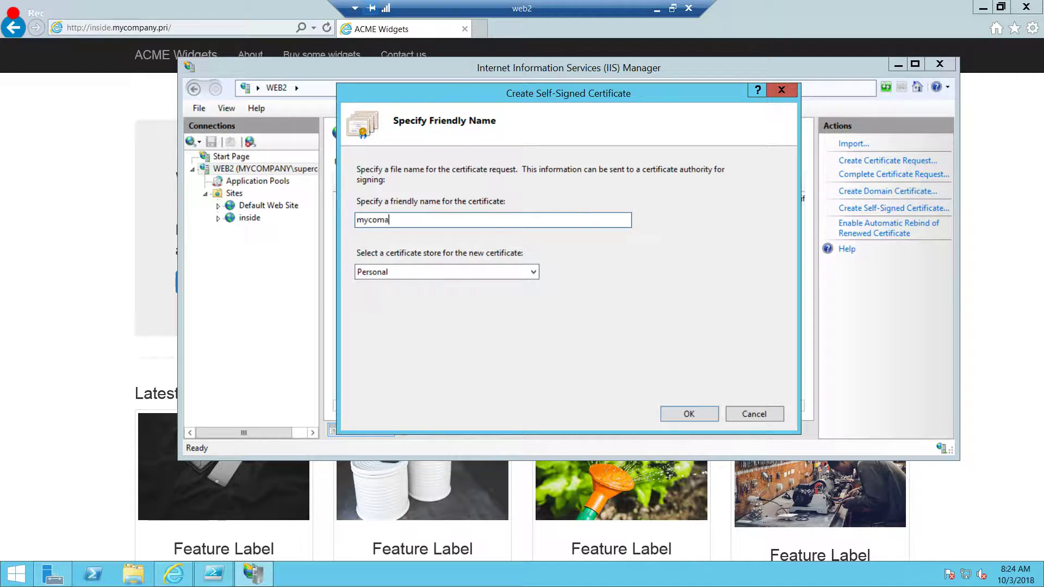
{"action": "key", "text": "BackSpace"}
{"action": "key", "text": "BackSpace"}
{"action": "key", "text": "BackSpace"}
{"action": "type", "text": "pany"}
{"action": "left_click", "coordinate": [495, 271]}
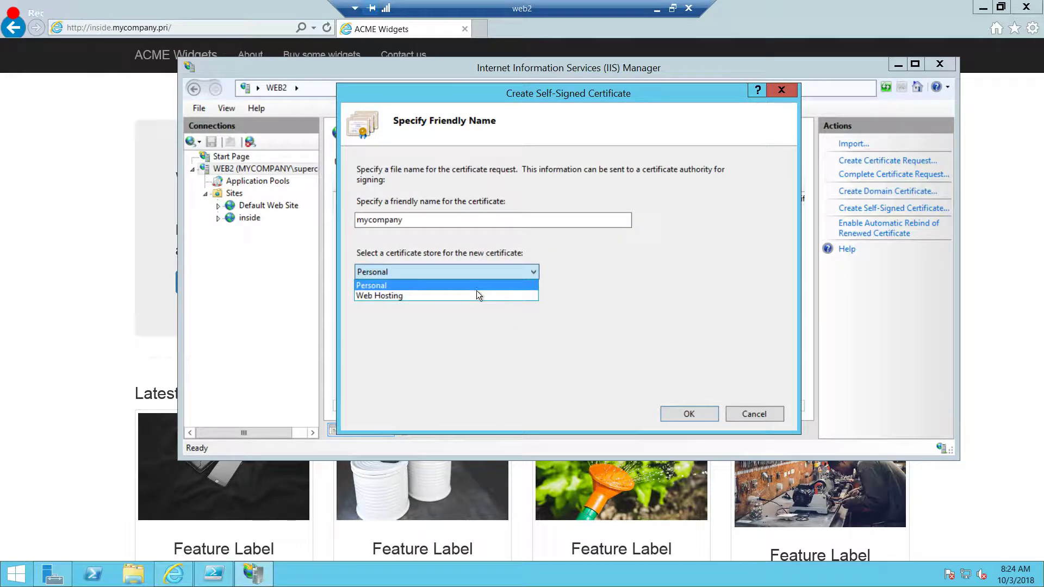
{"action": "left_click", "coordinate": [476, 292]}
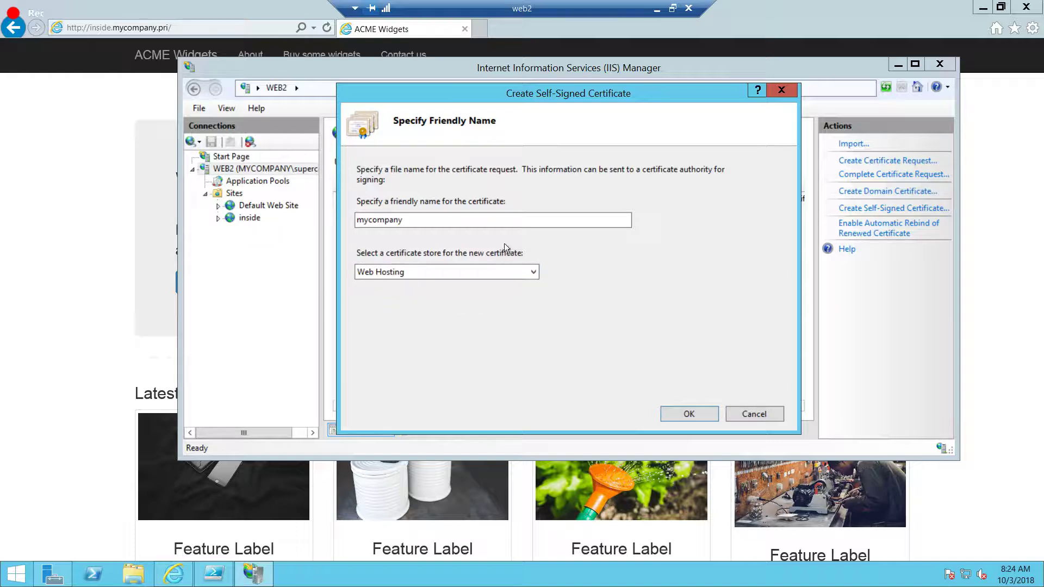
{"action": "left_click", "coordinate": [537, 221]}
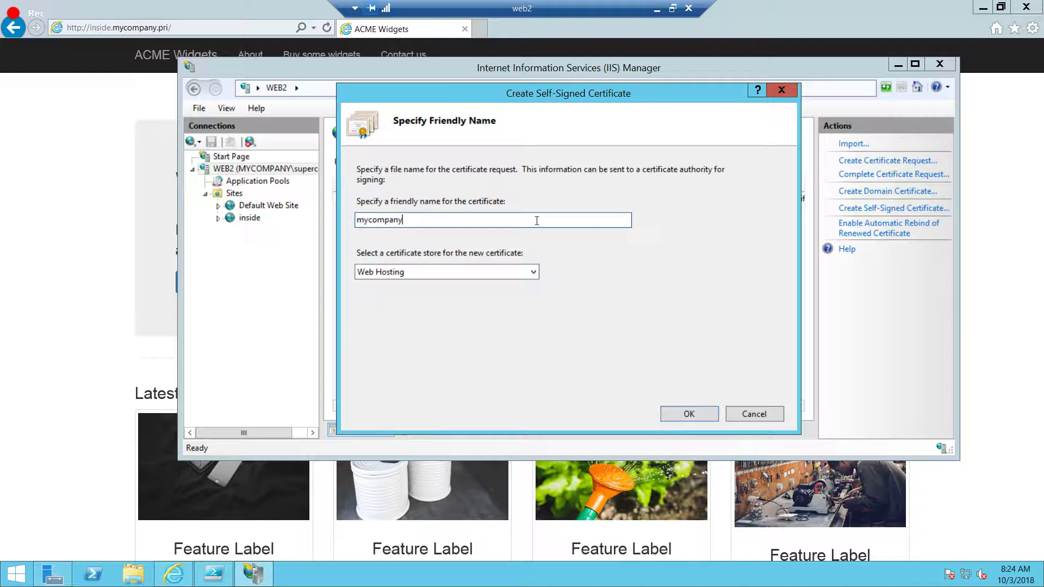
{"action": "left_click", "coordinate": [700, 415]}
{"action": "left_click", "coordinate": [493, 213]}
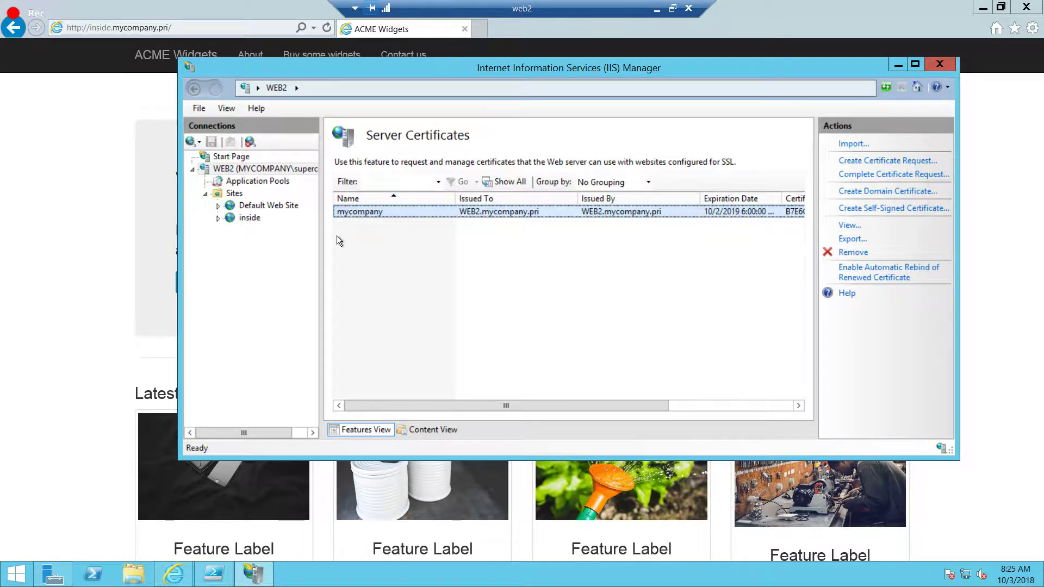
Start a new site binding of type https for the inside website.
{"action": "right_click", "coordinate": [253, 218]}
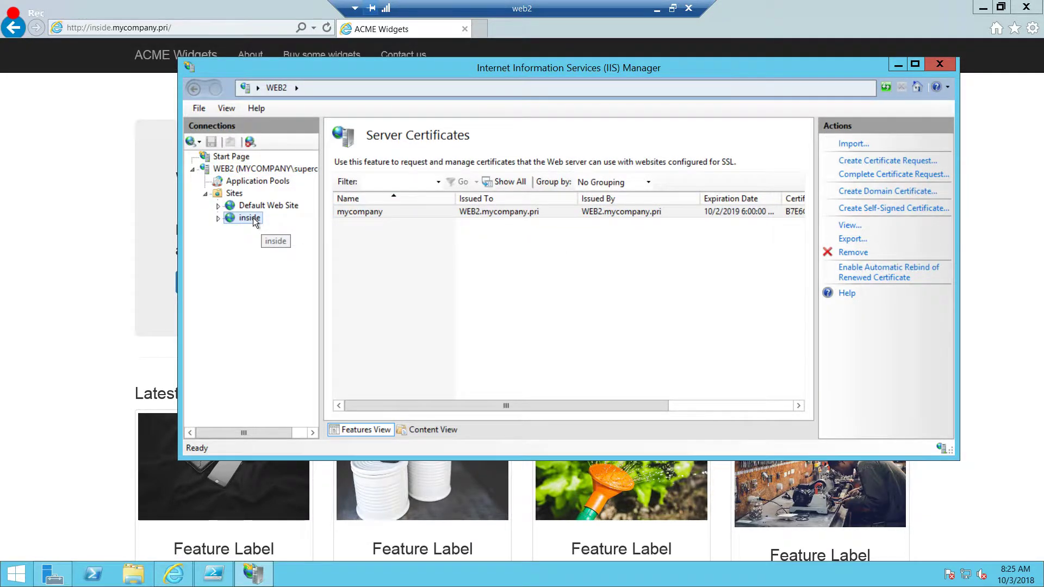
{"action": "left_click", "coordinate": [300, 294]}
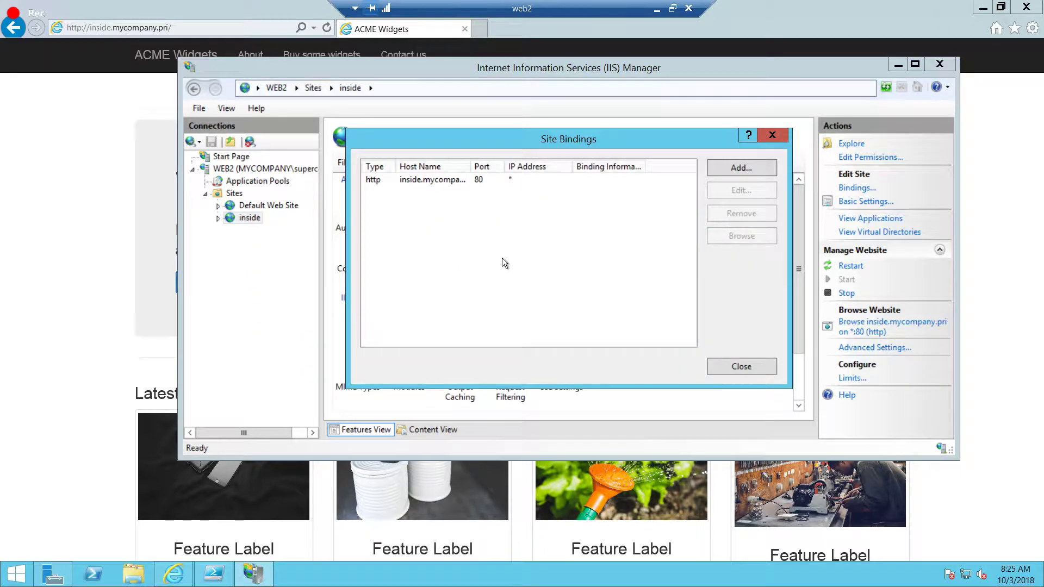
{"action": "left_click", "coordinate": [762, 172]}
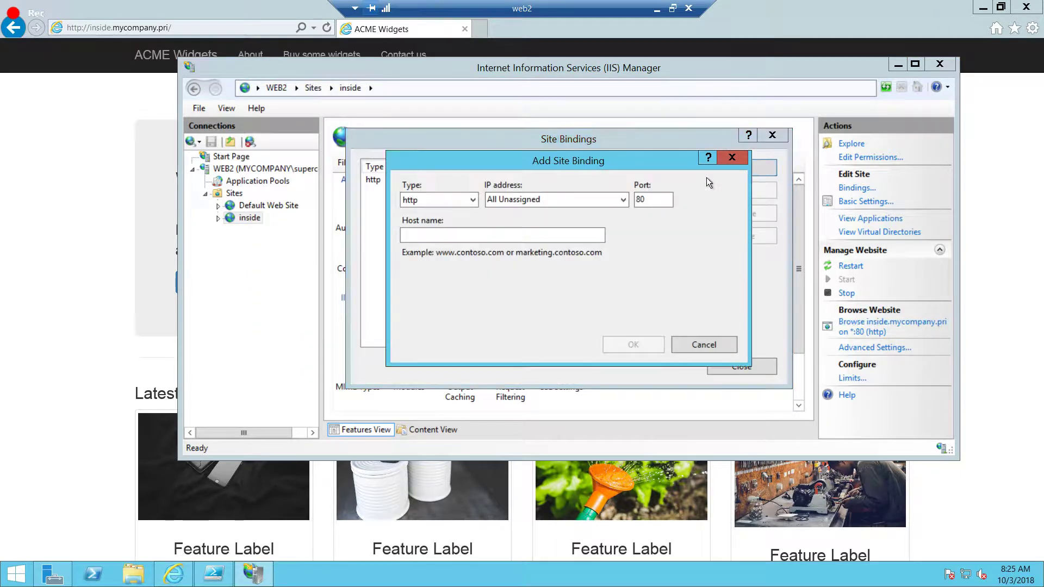
{"action": "left_click", "coordinate": [463, 200]}
{"action": "left_click", "coordinate": [437, 223]}
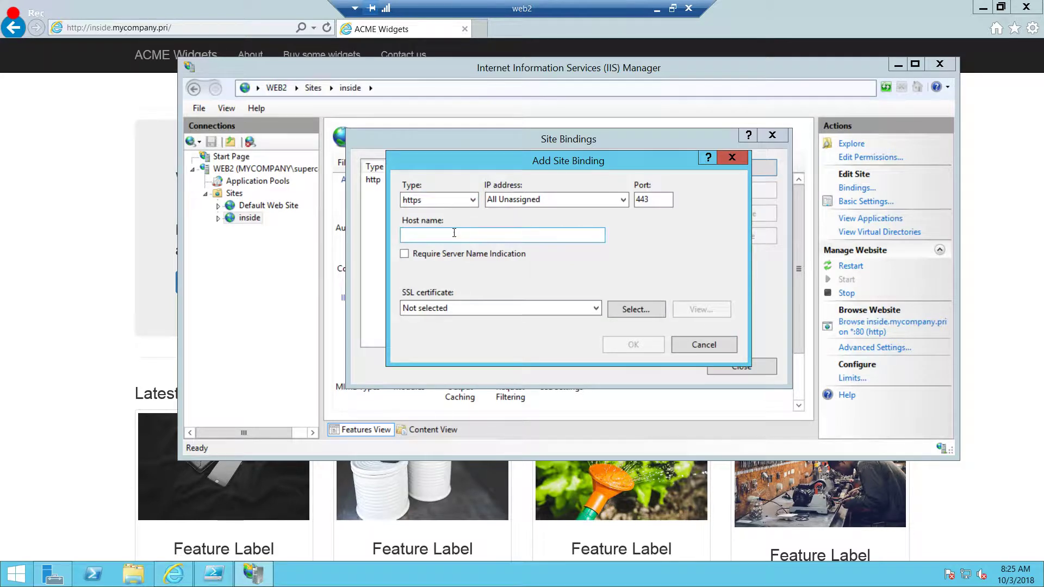
Set the new https binding's host name to inside.mycompany.pri.
{"action": "left_click", "coordinate": [453, 233]}
{"action": "type", "text": "myc"}
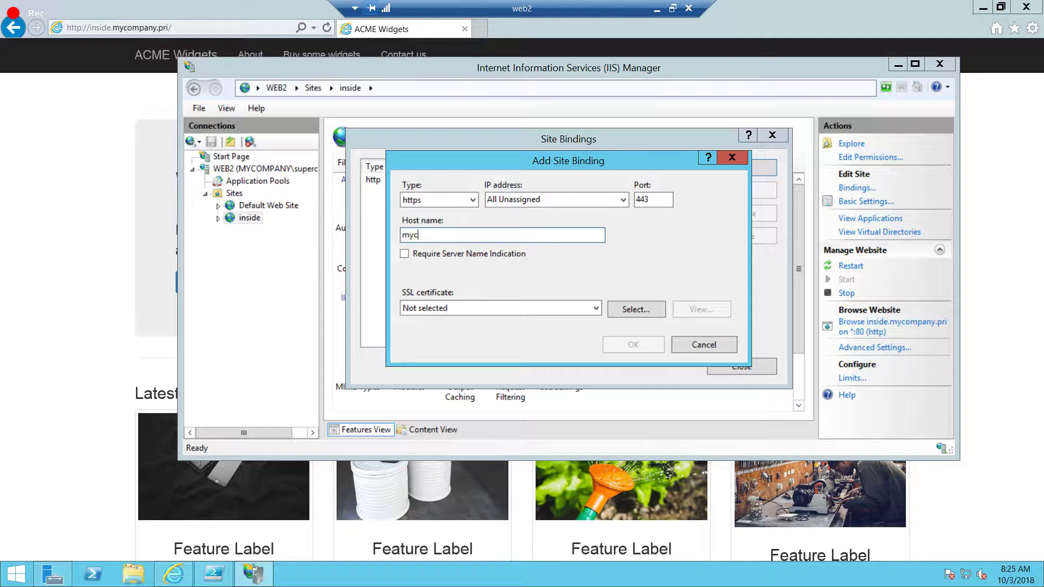
{"action": "type", "text": "ompany"}
{"action": "key", "text": "BackSpace"}
{"action": "key", "text": "BackSpace"}
{"action": "key", "text": "BackSpace"}
{"action": "key", "text": "BackSpace"}
{"action": "key", "text": "BackSpace"}
{"action": "key", "text": "BackSpace"}
{"action": "key", "text": "BackSpace"}
{"action": "key", "text": "BackSpace"}
{"action": "key", "text": "BackSpace"}
{"action": "type", "text": "inside.mycompany.pri"}
Assign the mycompany SSL certificate to the https binding and save the binding.
{"action": "left_click", "coordinate": [434, 309]}
{"action": "left_click", "coordinate": [427, 332]}
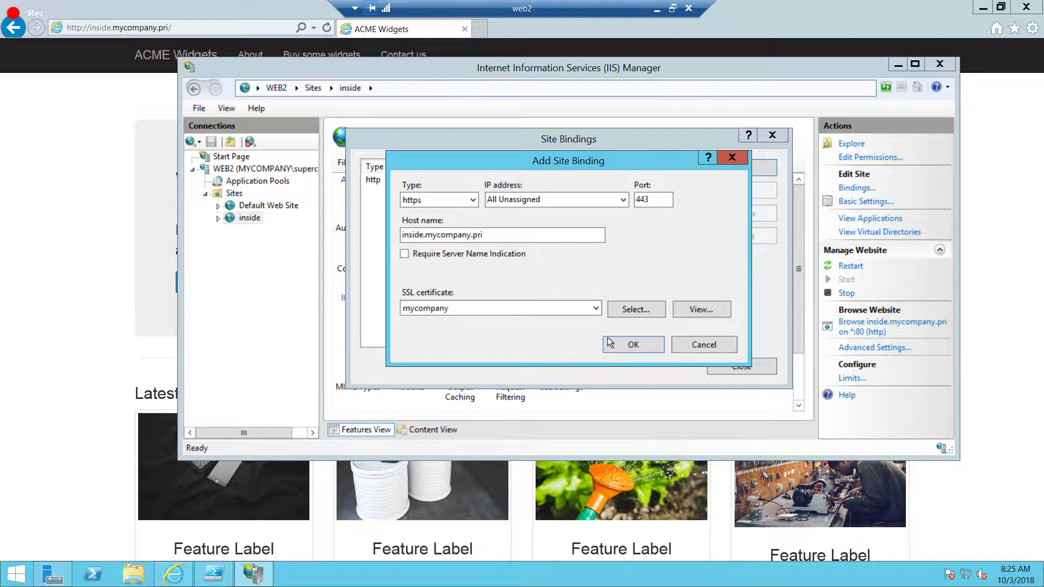
{"action": "left_click", "coordinate": [631, 344]}
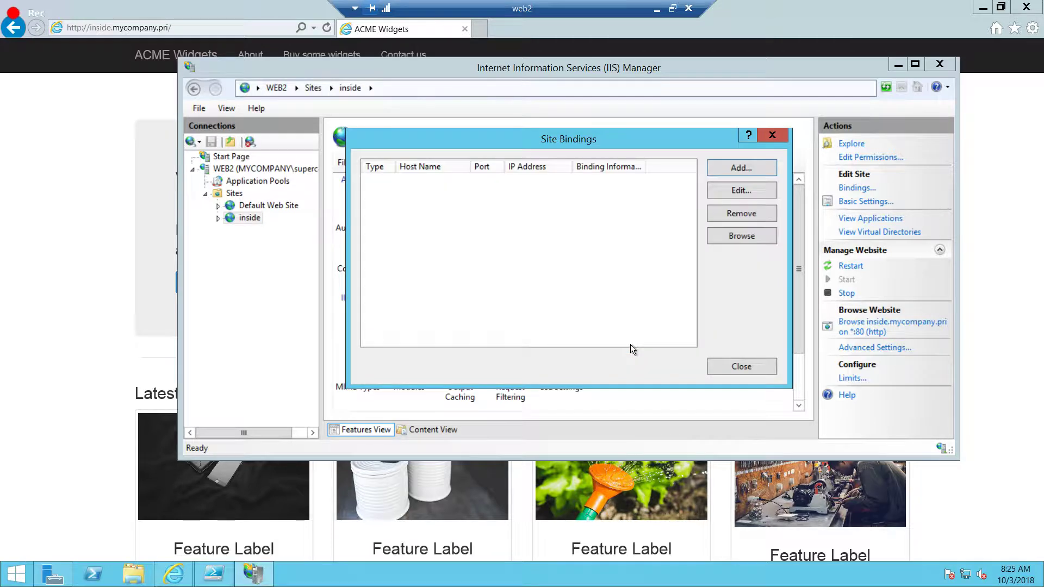
Close the site bindings, then stop the inside website and start it again.
{"action": "left_click", "coordinate": [739, 367]}
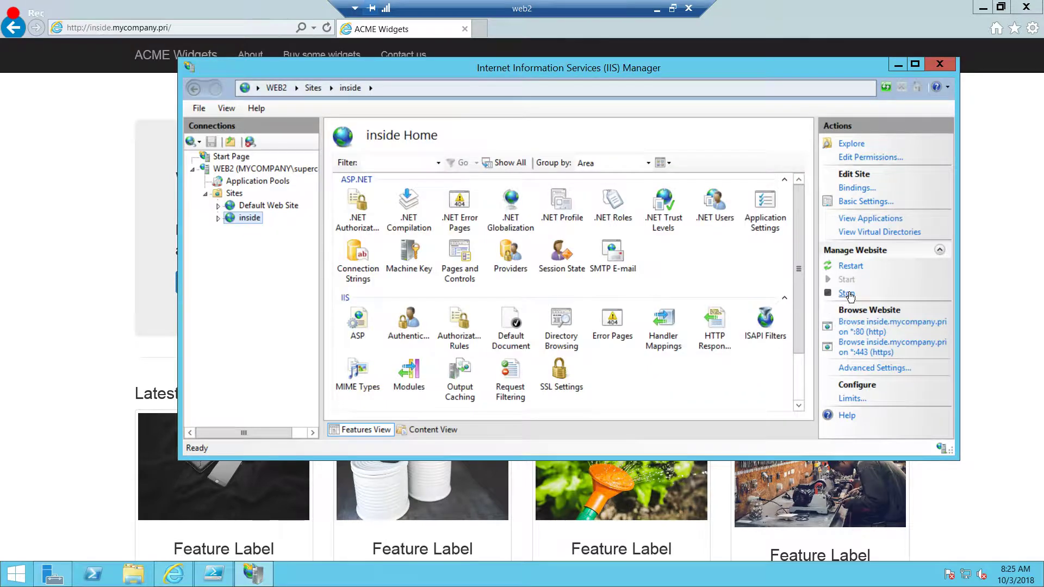
{"action": "left_click", "coordinate": [846, 292]}
{"action": "left_click", "coordinate": [847, 280]}
{"action": "left_click", "coordinate": [206, 29]}
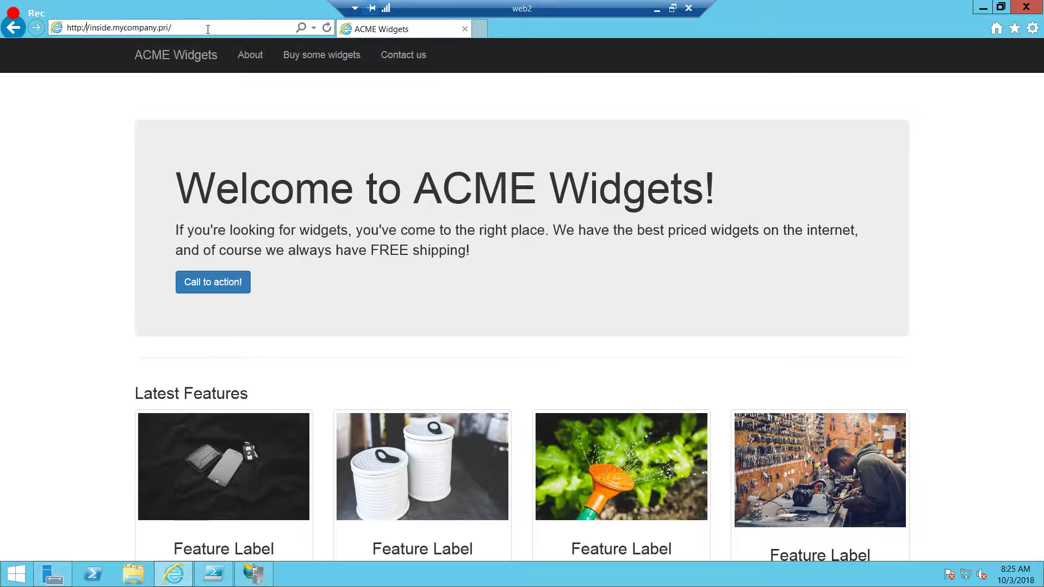
{"action": "type", "text": "s"}
{"action": "key", "text": "Return"}
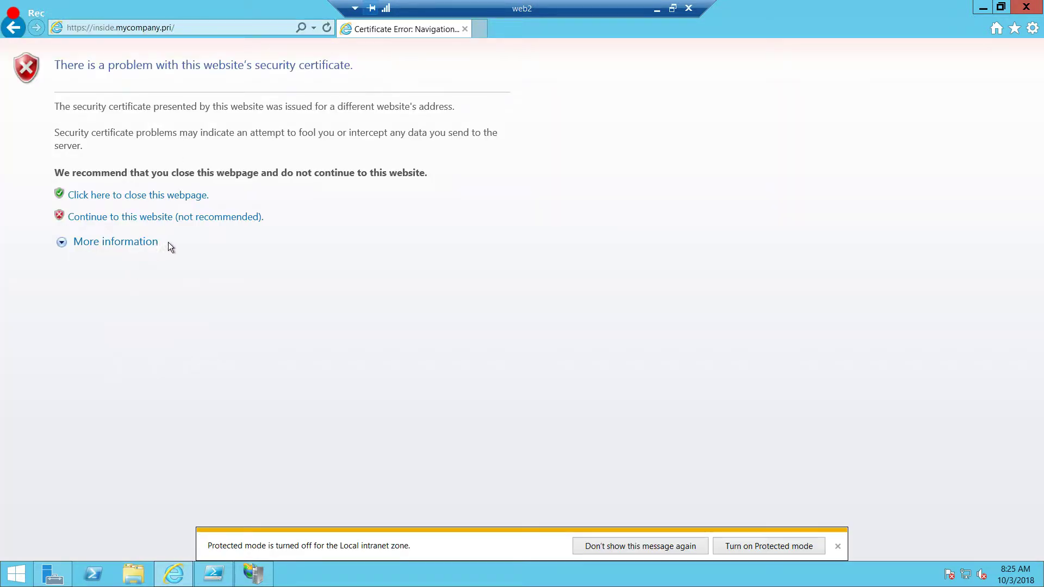
{"action": "left_click", "coordinate": [209, 218]}
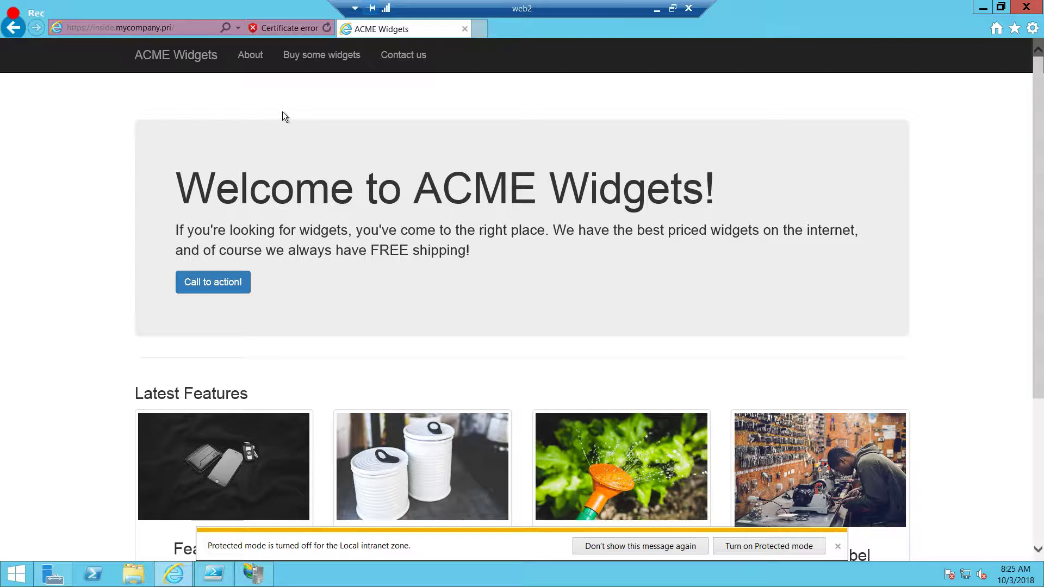
Read the details of the page's certificate error and close them.
{"action": "left_click", "coordinate": [283, 31]}
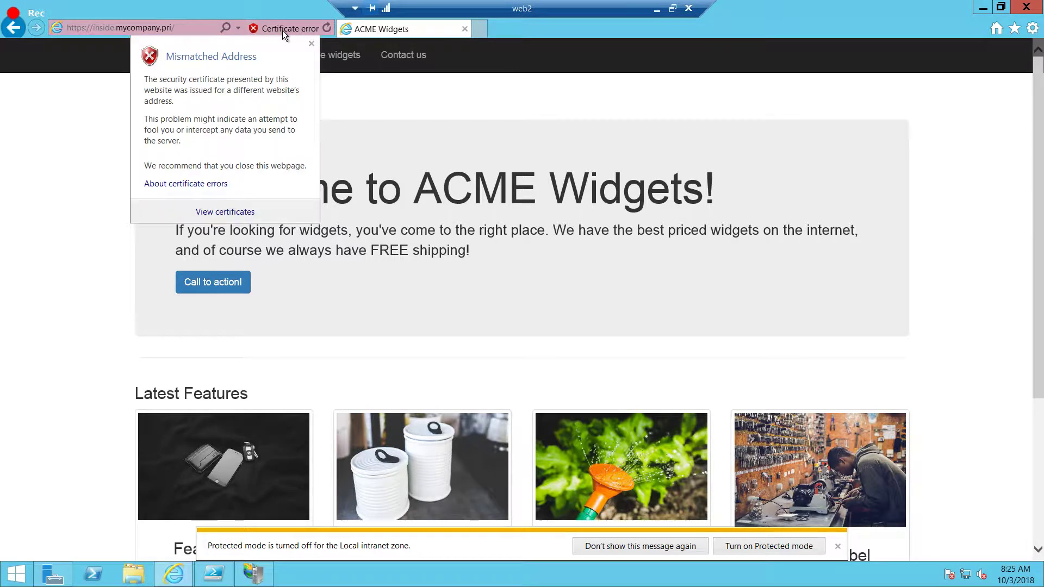
{"action": "left_click", "coordinate": [282, 30]}
{"action": "left_click", "coordinate": [282, 26]}
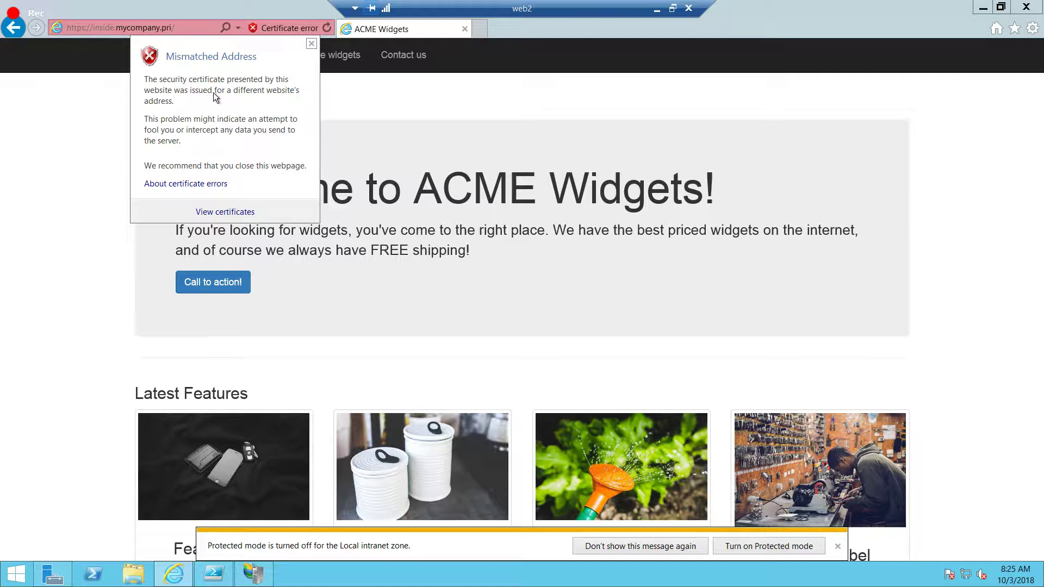
{"action": "left_click", "coordinate": [311, 44]}
Try the inside.mycompany.pri address with http instead of https.
{"action": "left_click", "coordinate": [189, 29]}
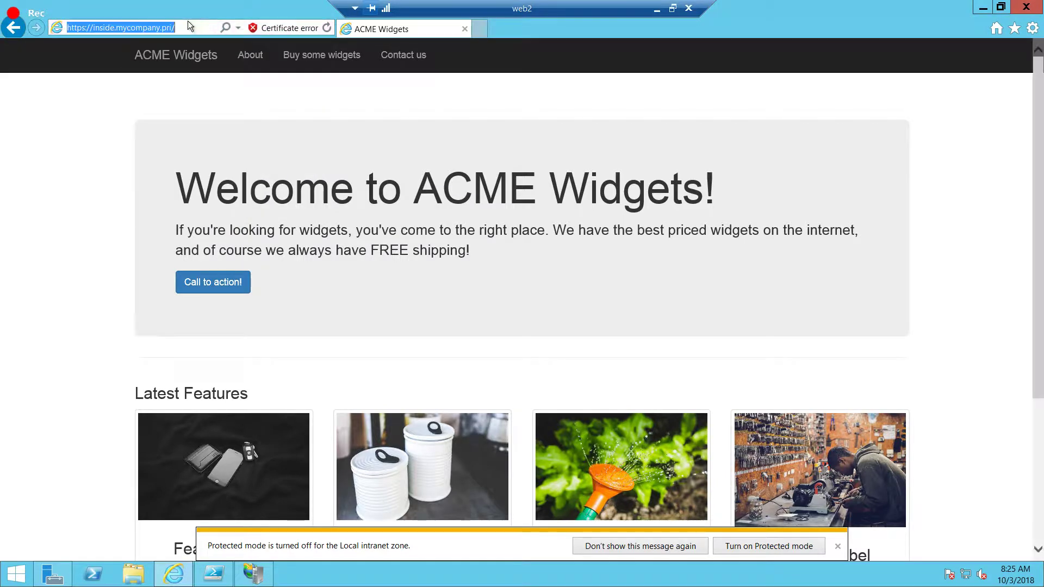
{"action": "left_click", "coordinate": [142, 25]}
{"action": "left_click", "coordinate": [83, 28]}
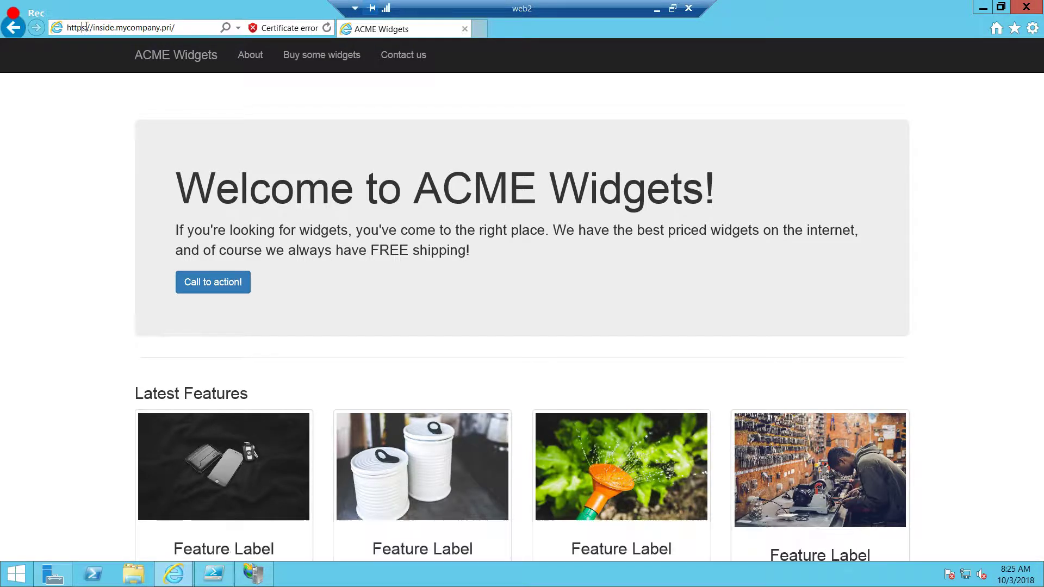
{"action": "left_click", "coordinate": [89, 27]}
{"action": "key", "text": "BackSpace"}
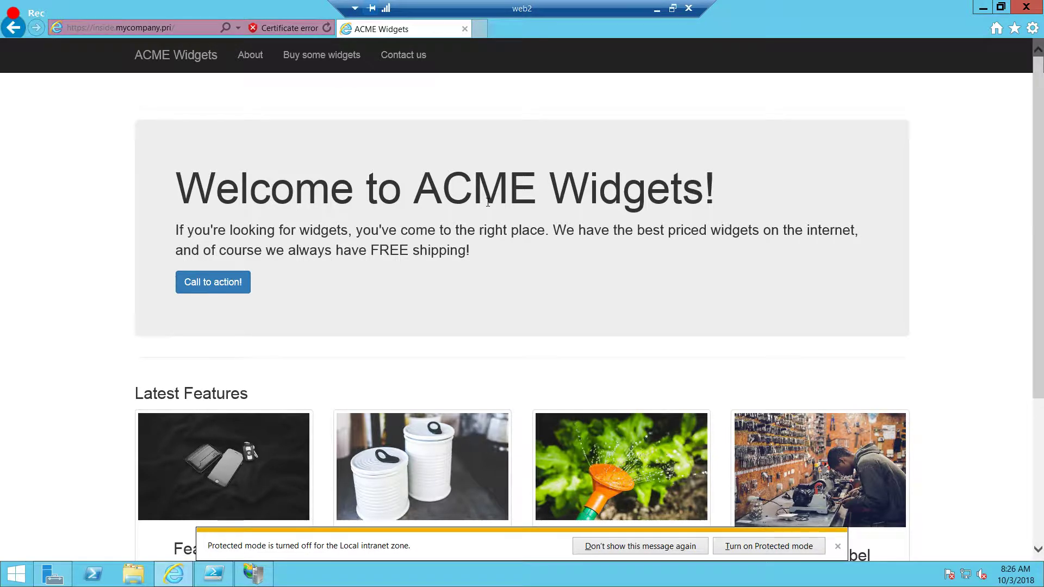
Return to IIS Manager and reopen the list of certificates on the WEB2 server.
{"action": "key", "text": "alt+Tab"}
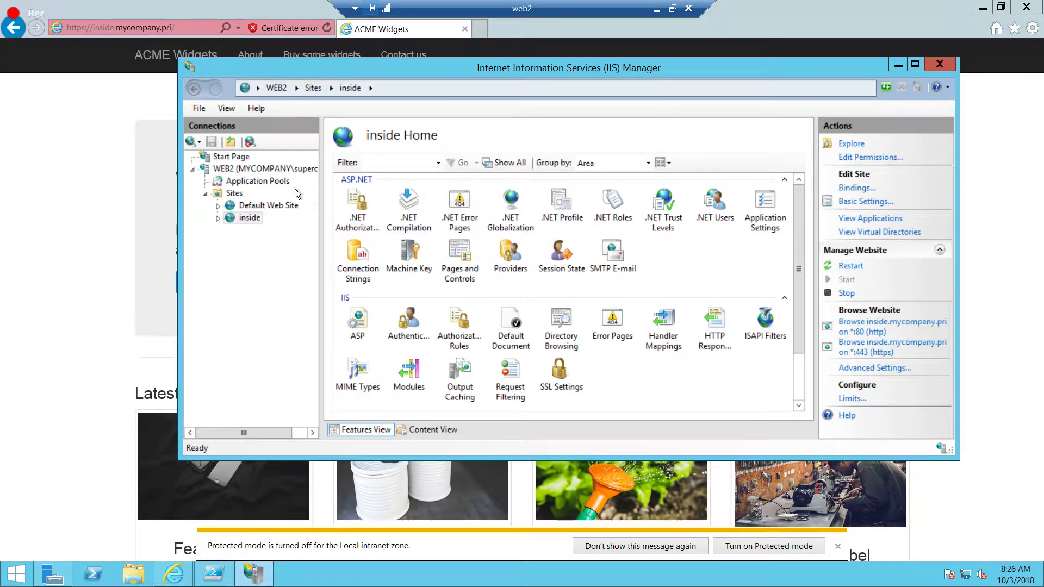
{"action": "left_click", "coordinate": [296, 171]}
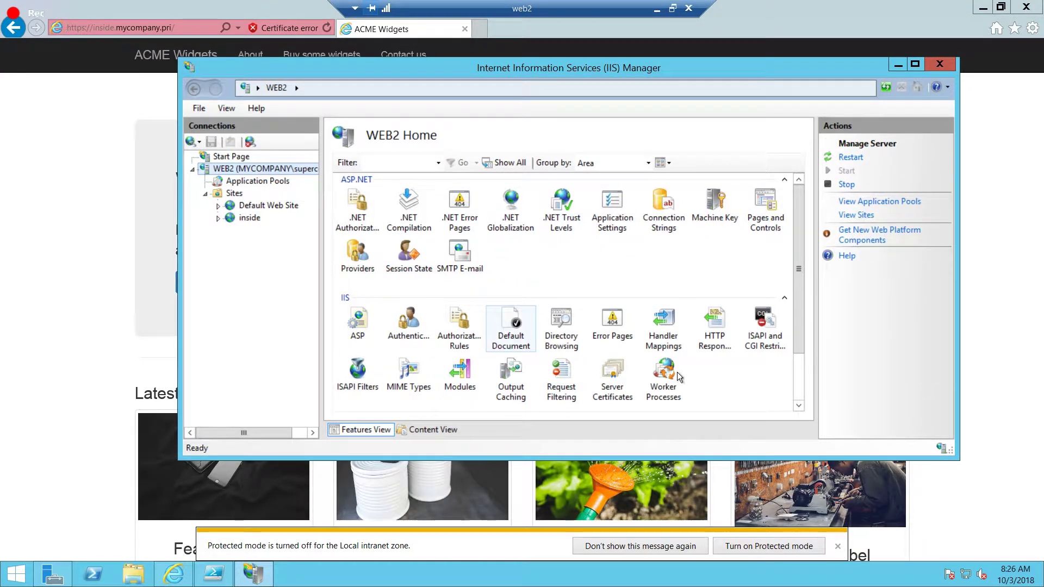
{"action": "double_click", "coordinate": [615, 376]}
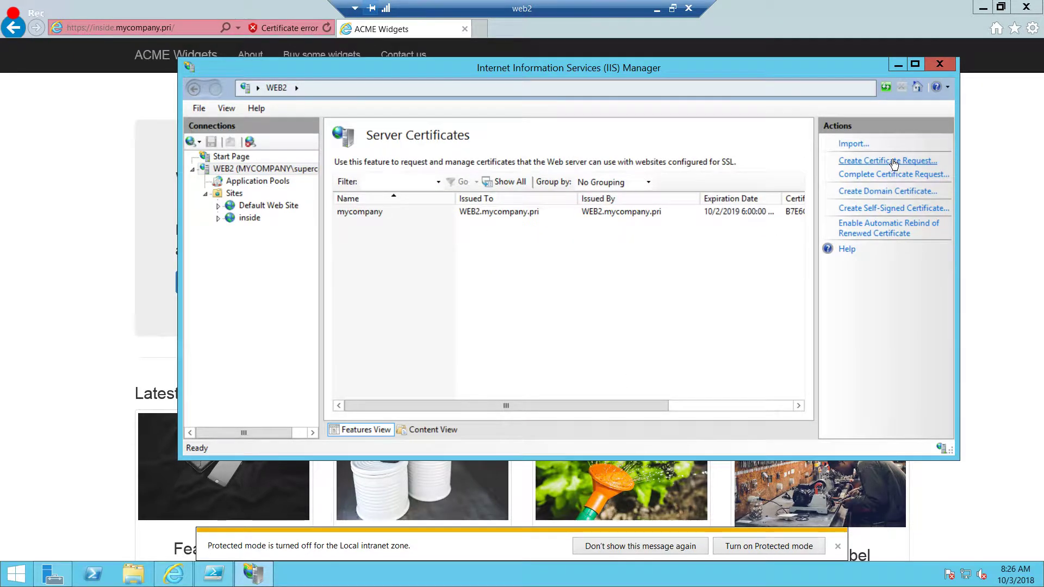
Start a new certificate request with common name inside.mycompany.pri and organization mycompany.
{"action": "left_click", "coordinate": [894, 162]}
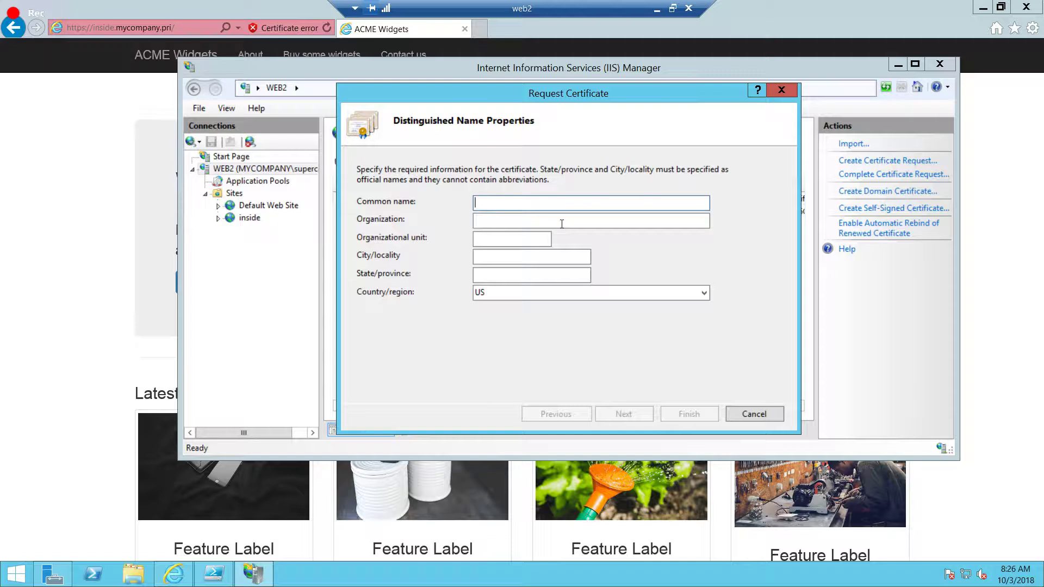
{"action": "type", "text": "inside."}
{"action": "type", "text": "mycompany.p"}
{"action": "type", "text": "ri"}
{"action": "key", "text": "Tab"}
{"action": "type", "text": "myc"}
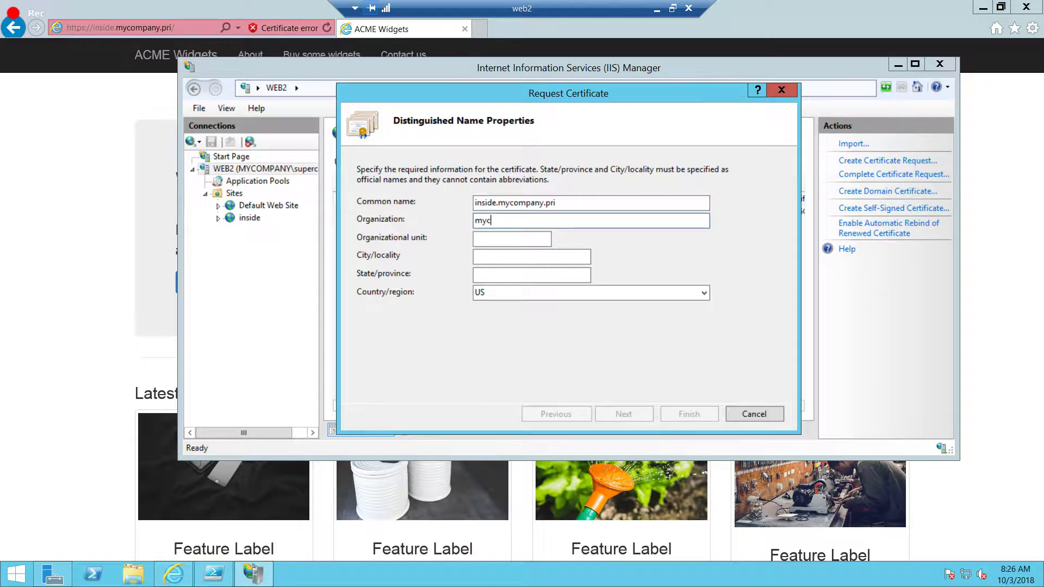
{"action": "type", "text": "ompany"}
{"action": "key", "text": "Tab"}
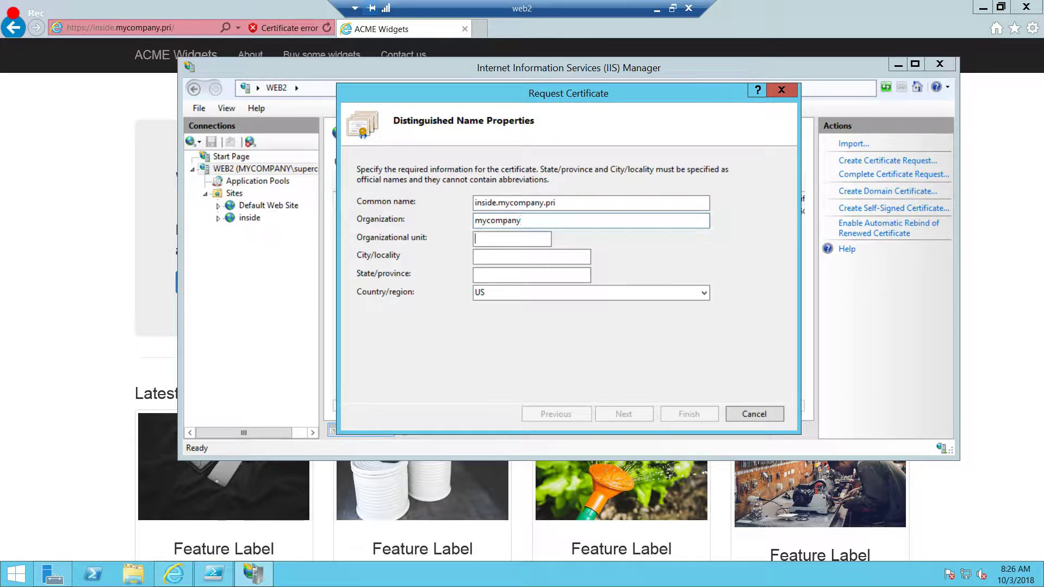
Complete the distinguished name with organizational unit IT, city SLC and state UT, and continue to the cryptographic settings.
{"action": "type", "text": "IT"}
{"action": "key", "text": "Tab"}
{"action": "type", "text": "SLC"}
{"action": "key", "text": "Tab"}
{"action": "type", "text": "UT"}
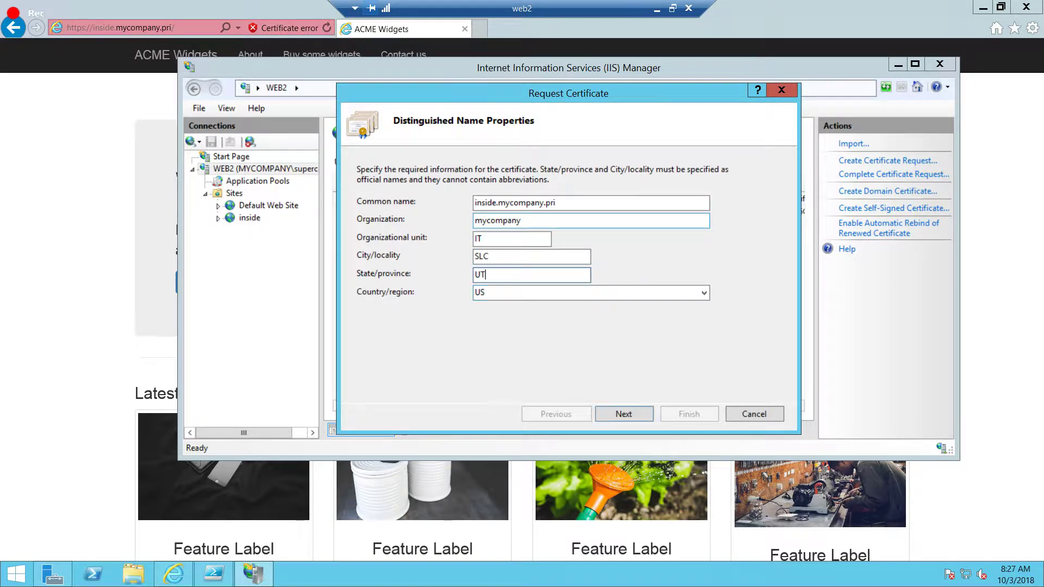
{"action": "left_click", "coordinate": [620, 413]}
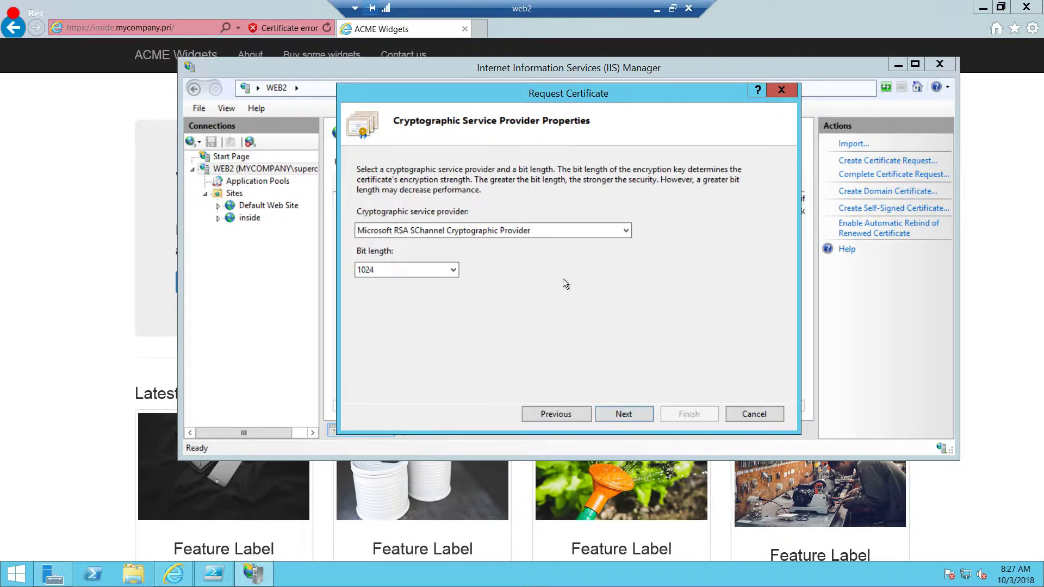
Keep the Microsoft RSA SChannel Cryptographic Provider, set the bit length to 2048 and continue to the file name page.
{"action": "left_click", "coordinate": [520, 232]}
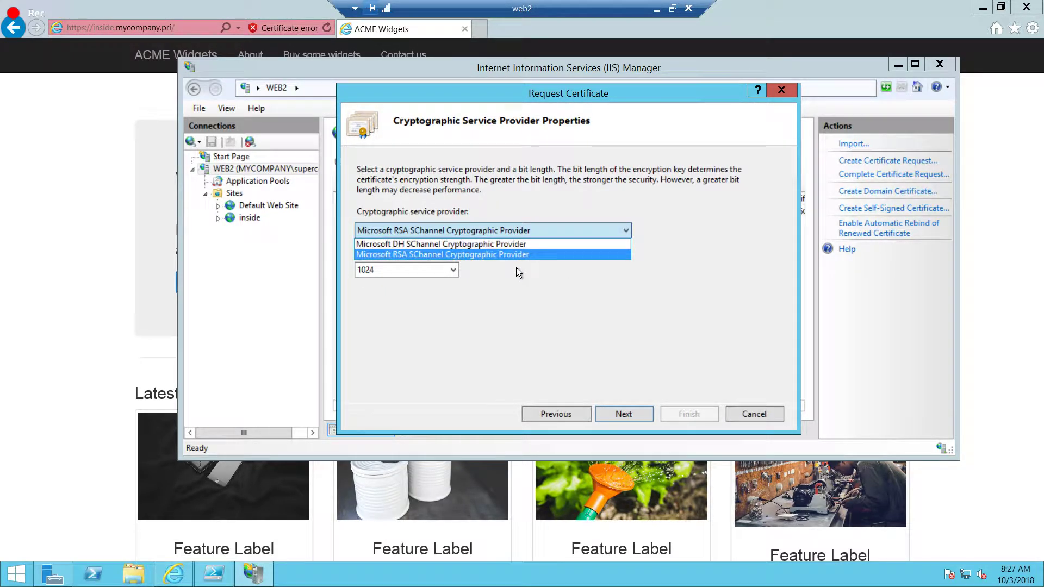
{"action": "left_click", "coordinate": [516, 266]}
{"action": "left_click", "coordinate": [420, 266]}
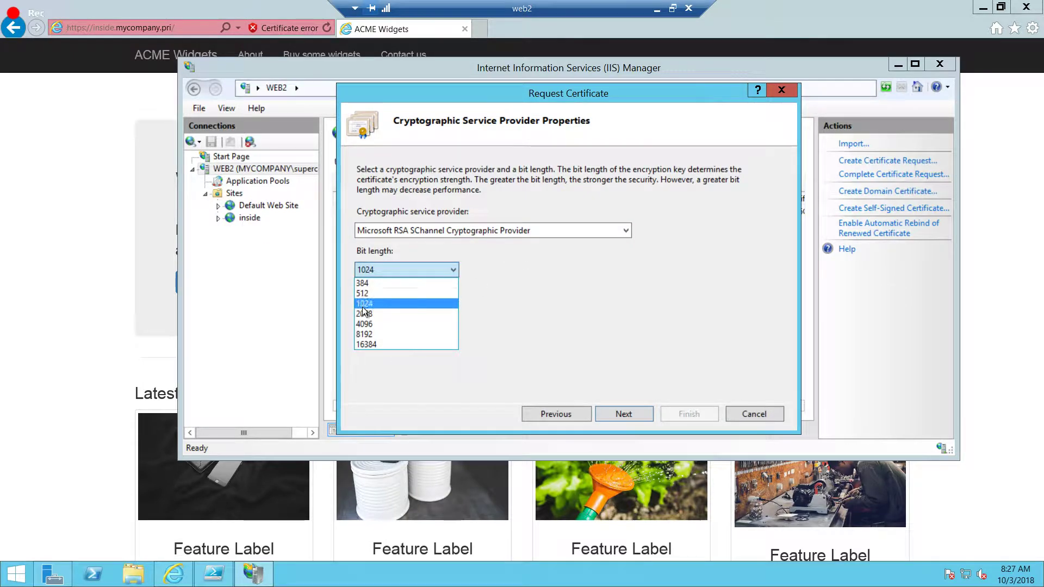
{"action": "left_click", "coordinate": [361, 314]}
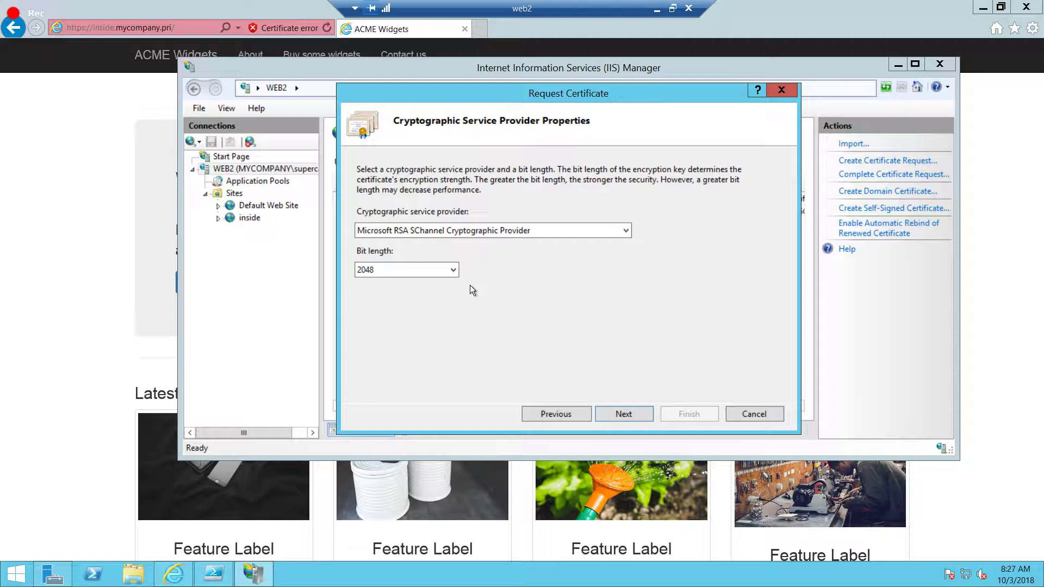
{"action": "left_click", "coordinate": [443, 272]}
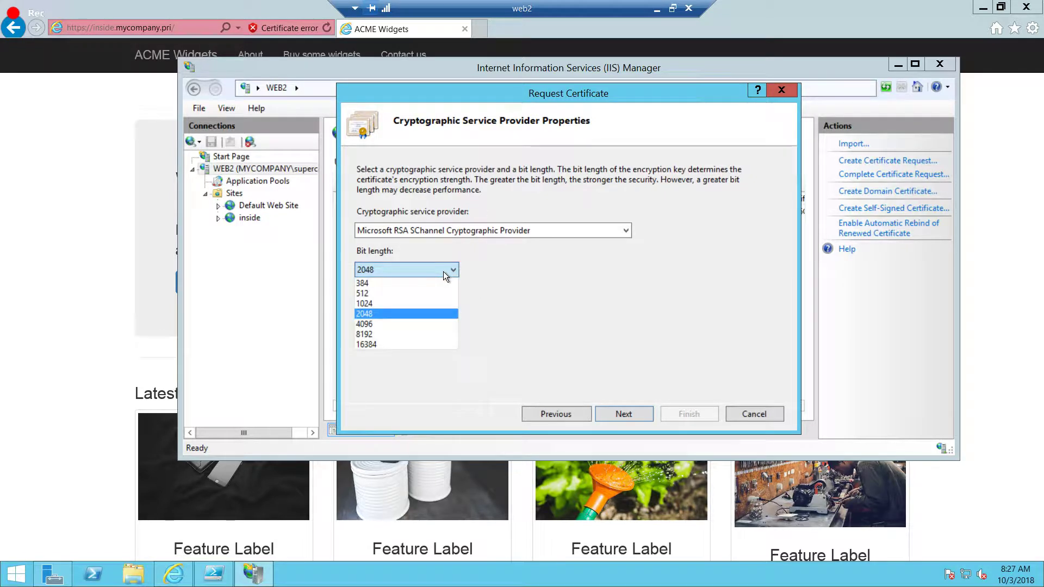
{"action": "left_click", "coordinate": [444, 270]}
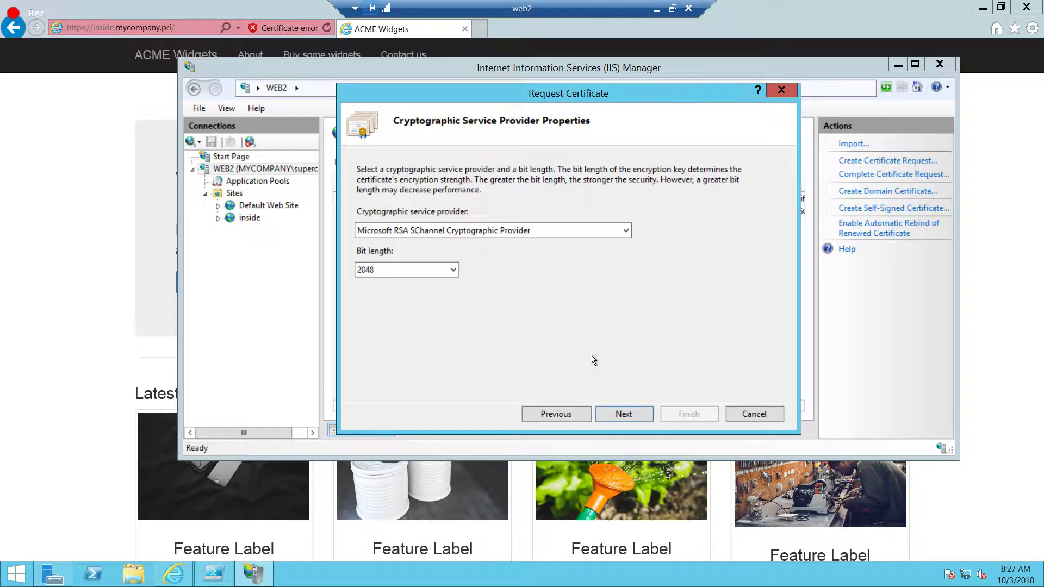
{"action": "left_click", "coordinate": [630, 413]}
Browse for the request's save location, delete the old inside.mycompany.pri.txt from Documents and close the file browser.
{"action": "left_click", "coordinate": [644, 221]}
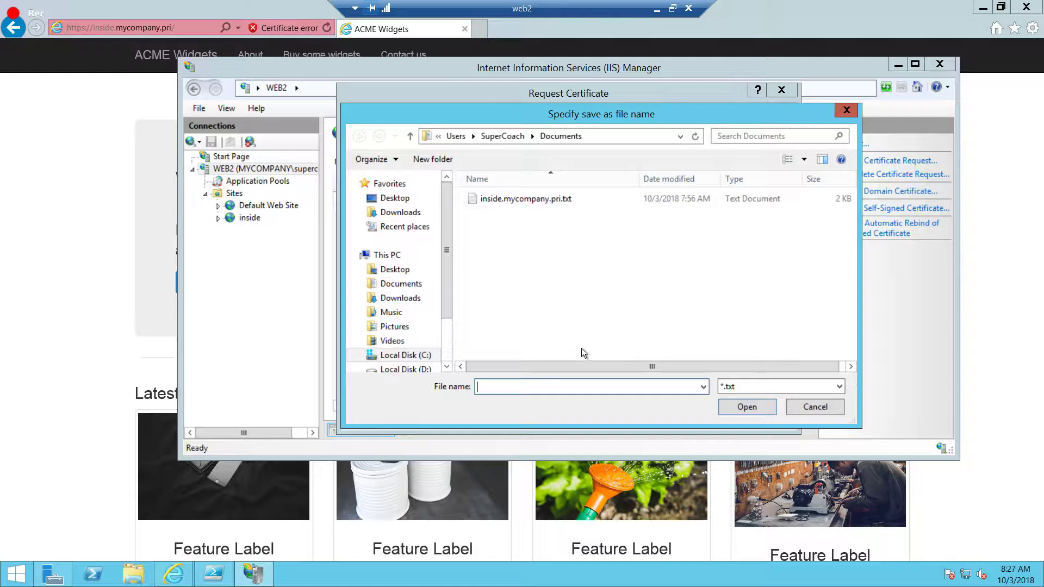
{"action": "left_click", "coordinate": [814, 407]}
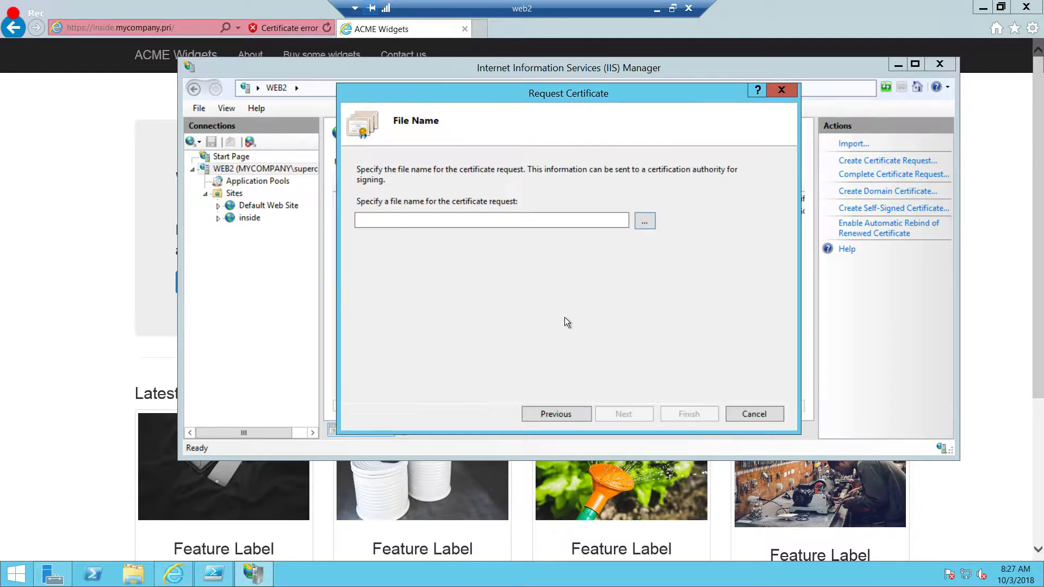
{"action": "left_click", "coordinate": [643, 225]}
{"action": "left_click", "coordinate": [576, 200]}
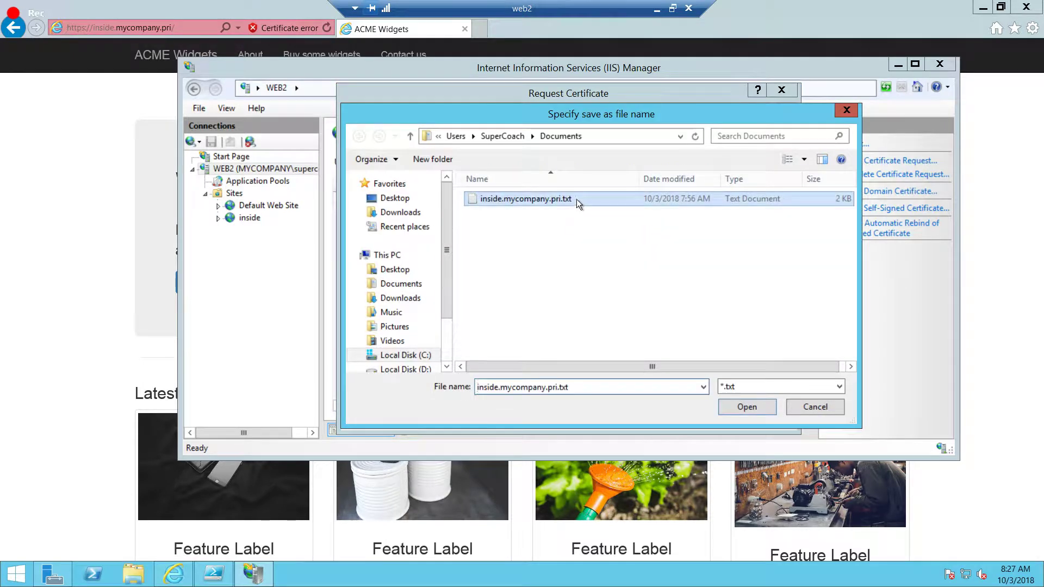
{"action": "right_click", "coordinate": [571, 205]}
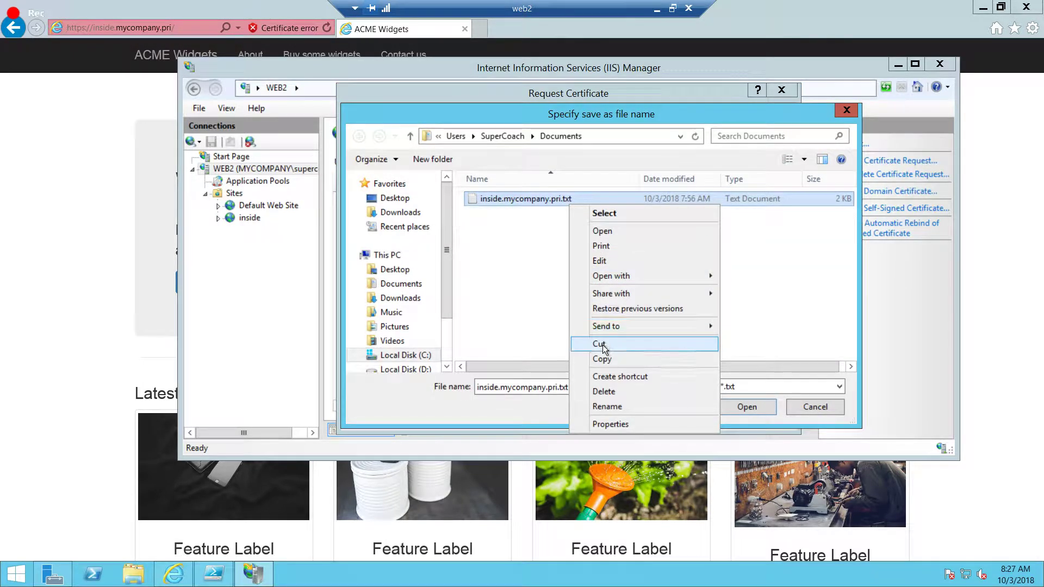
{"action": "left_click", "coordinate": [610, 389]}
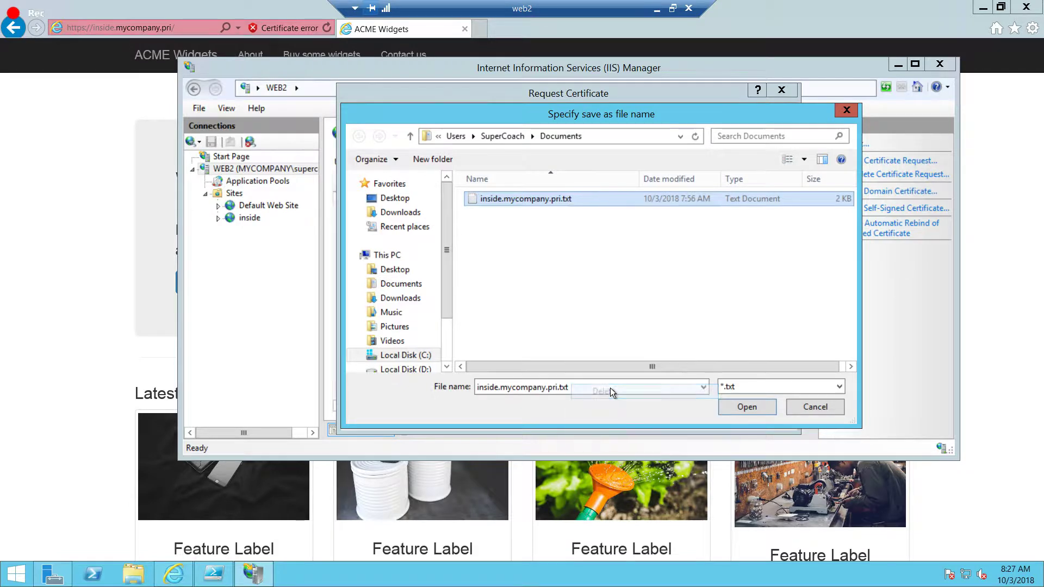
{"action": "left_click", "coordinate": [733, 406]}
{"action": "left_click", "coordinate": [611, 296]}
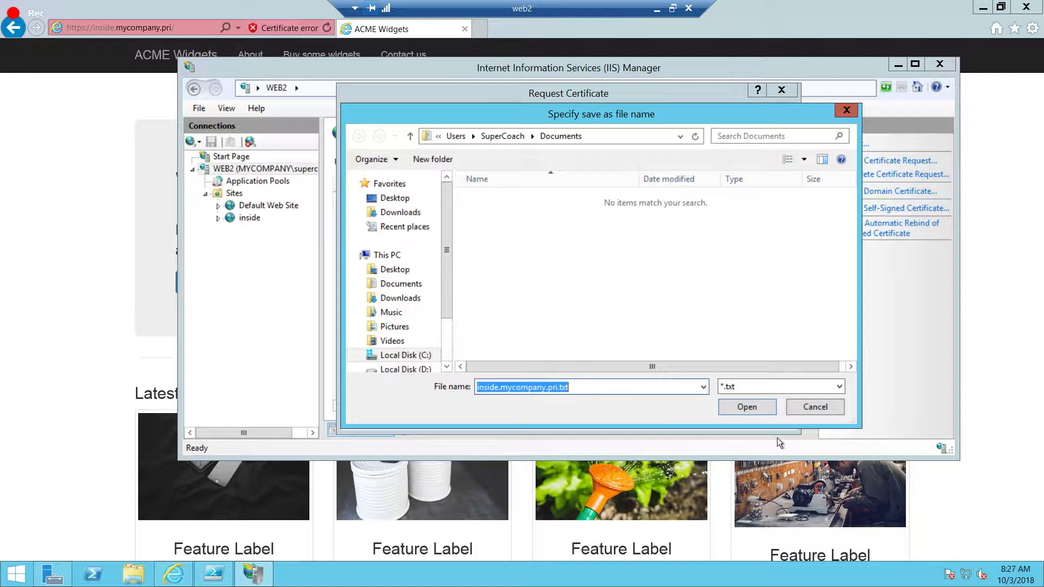
{"action": "left_click", "coordinate": [797, 409]}
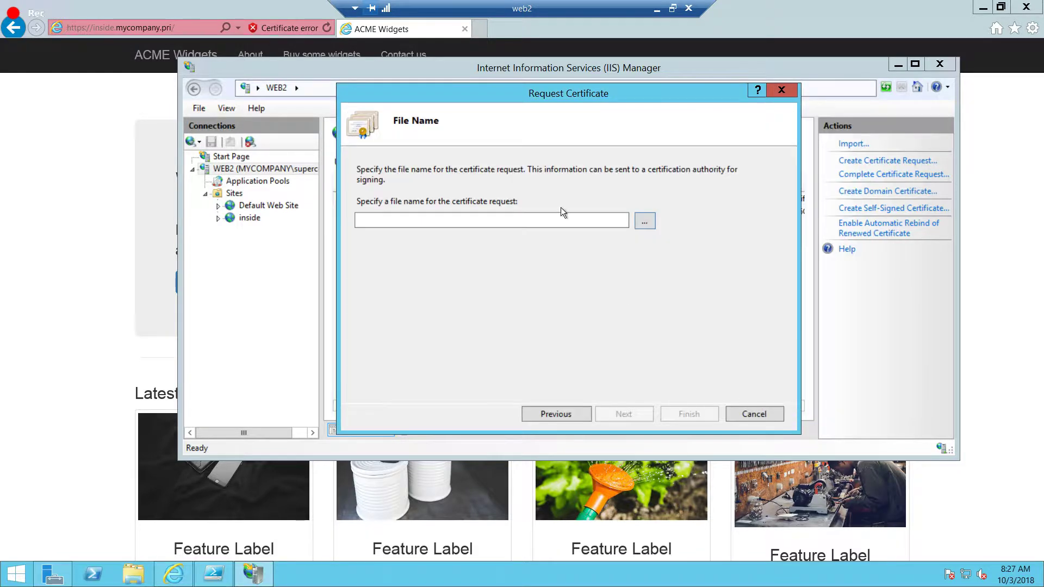
Save the certificate request as inside.mycompany.pri.txt in the Documents folder and finish the request.
{"action": "left_click", "coordinate": [643, 220]}
{"action": "key", "text": "ctrl+v"}
{"action": "key", "text": "Return"}
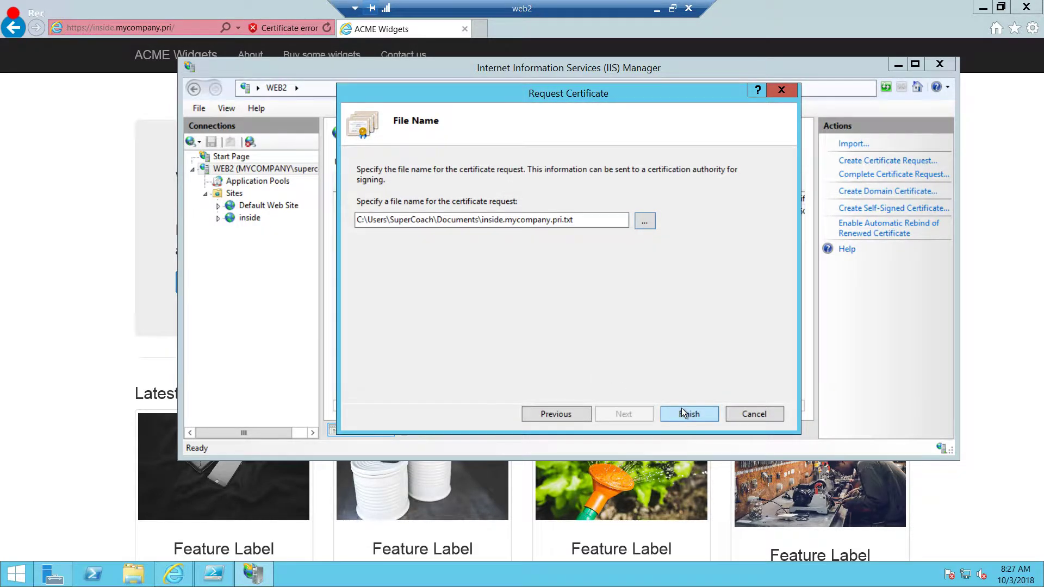
{"action": "left_click", "coordinate": [683, 412]}
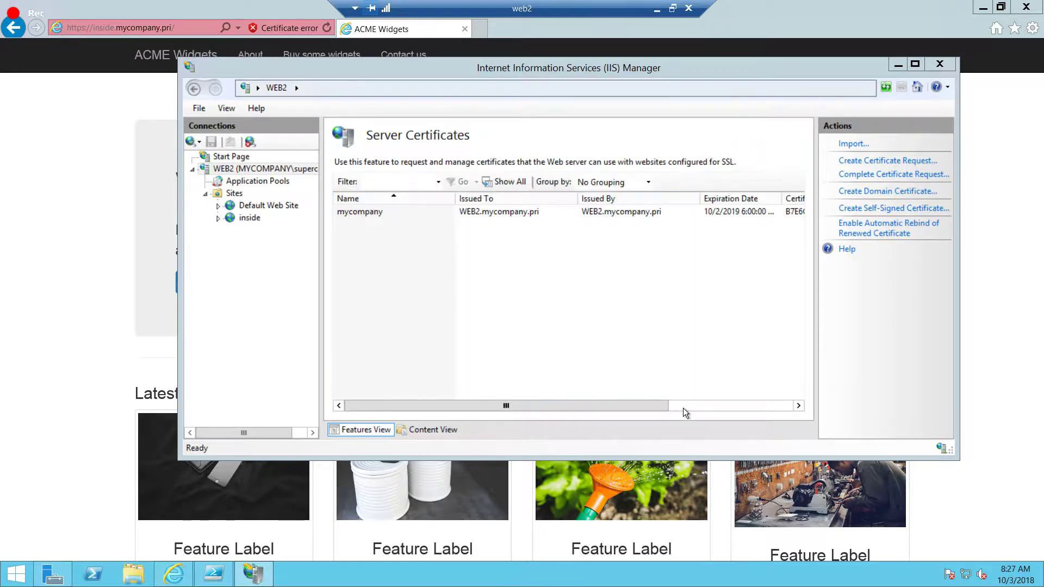
Open inside.mycompany.pri.txt in Notepad and copy the entire certificate request text.
{"action": "key", "text": "super+r"}
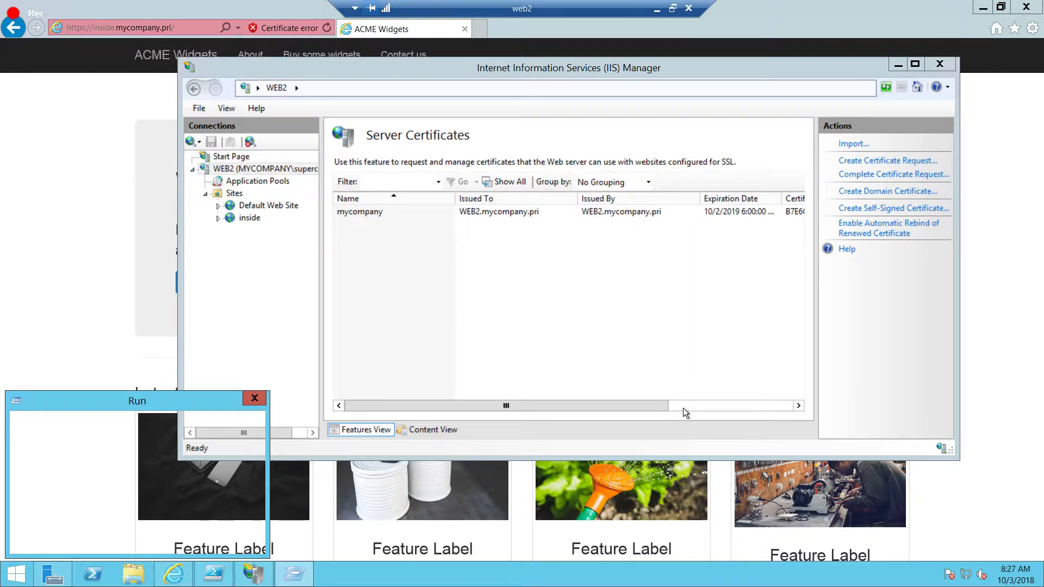
{"action": "key", "text": "Return"}
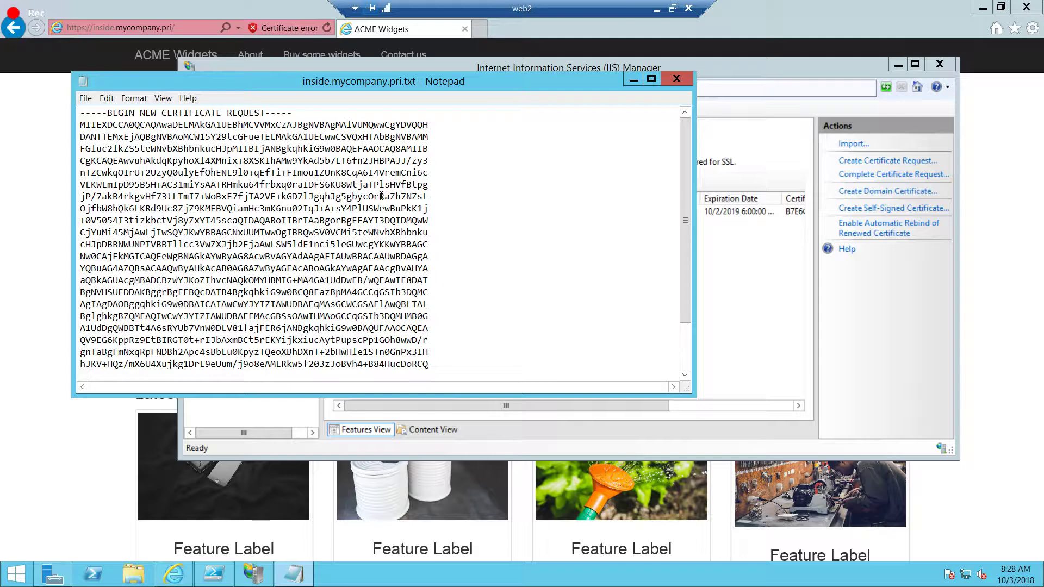
{"action": "key", "text": "ctrl+a"}
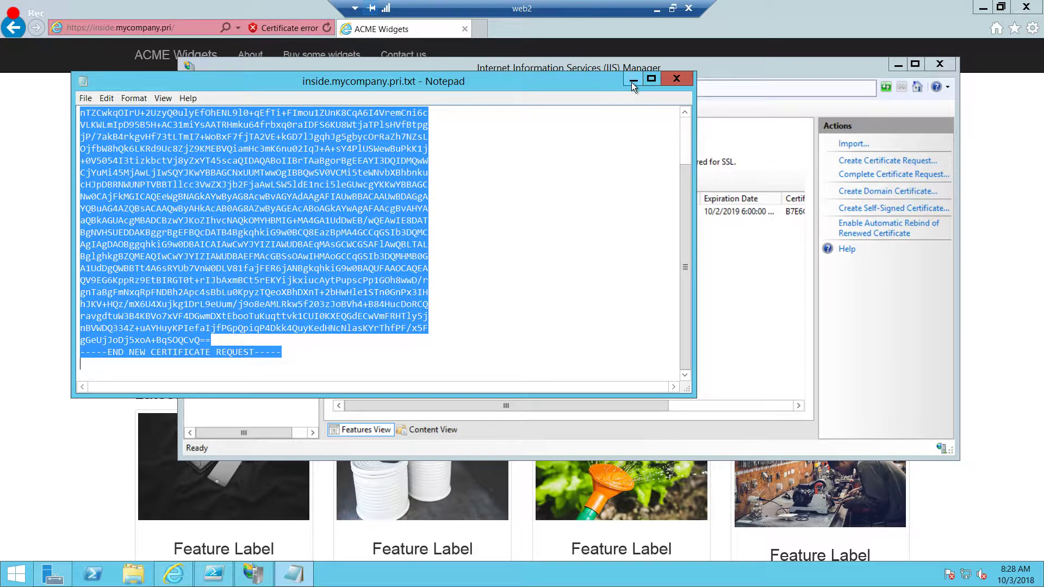
Leave the WEB2 remote session and switch to the AD server's Remote Desktop session in full screen.
{"action": "left_click", "coordinate": [656, 13]}
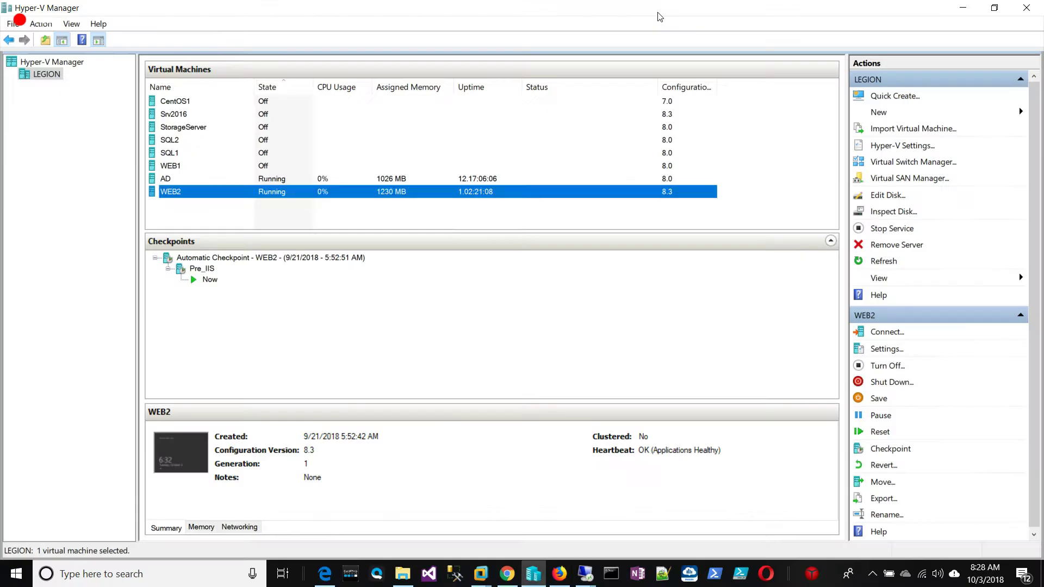
{"action": "key", "text": "alt+Tab"}
{"action": "key", "text": "alt+Tab"}
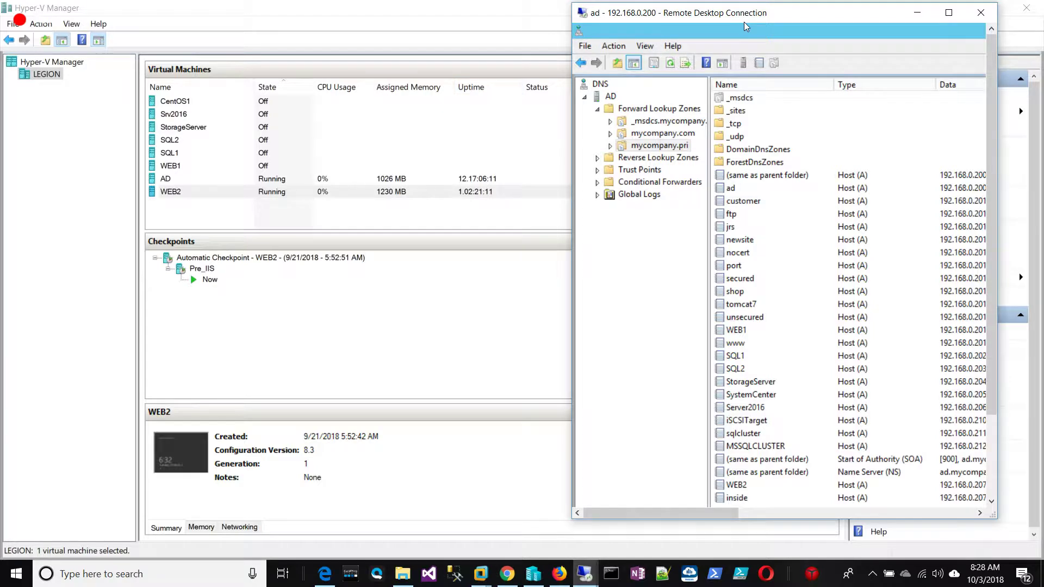
{"action": "double_click", "coordinate": [761, 14]}
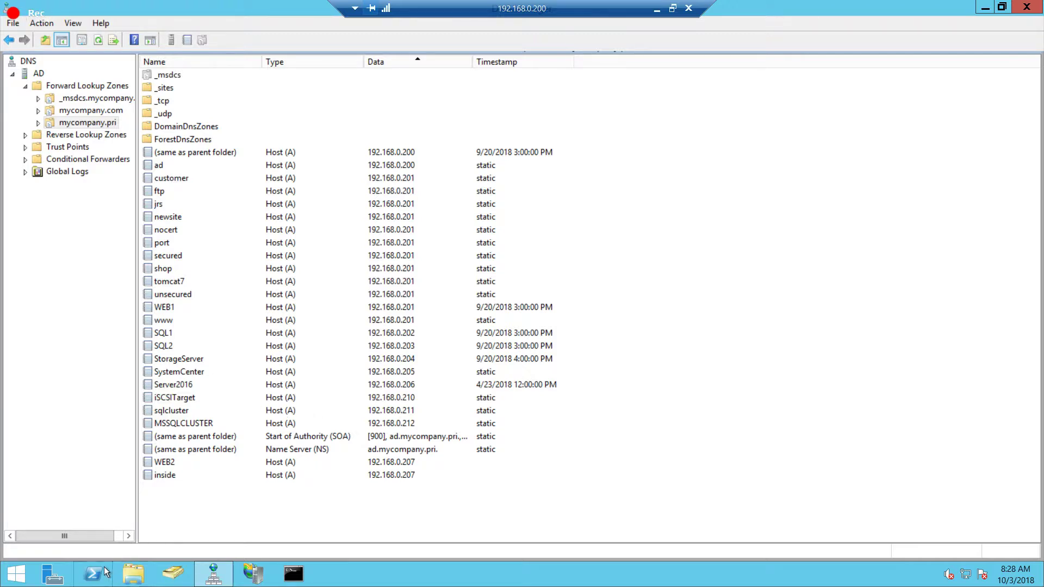
{"action": "key", "text": "super"}
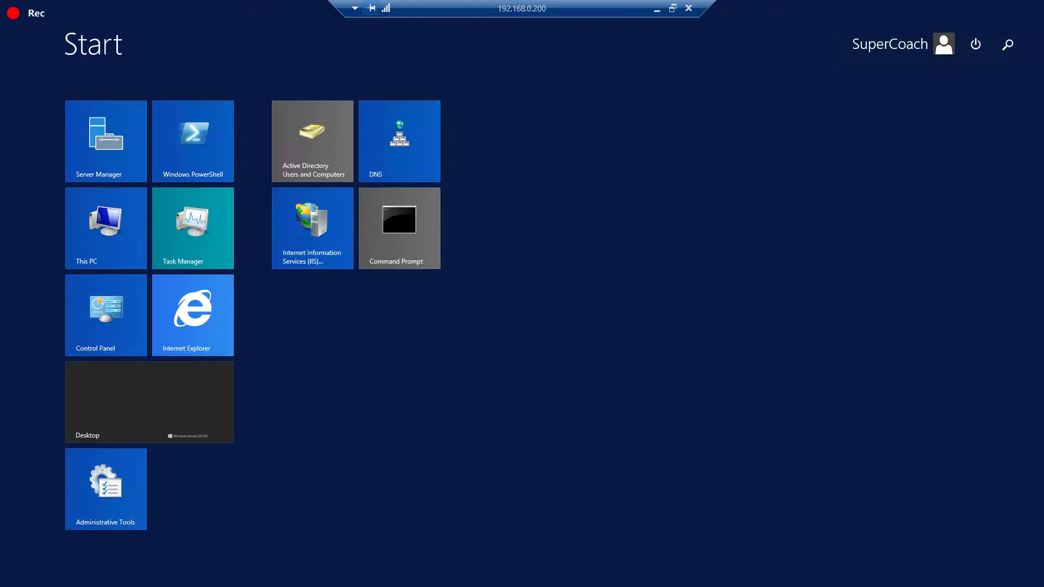
{"action": "left_click", "coordinate": [181, 326]}
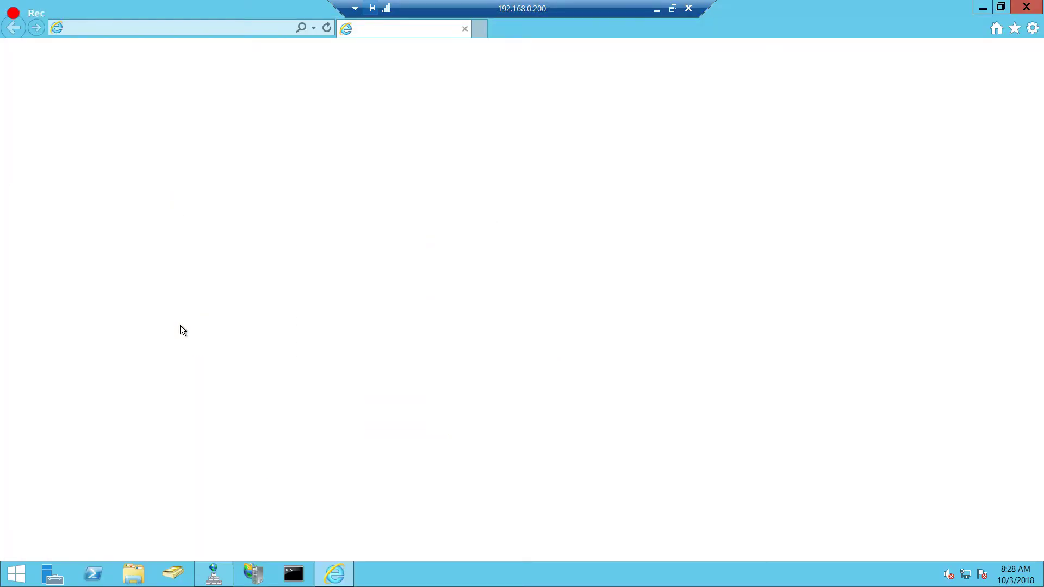
{"action": "left_click", "coordinate": [312, 28]}
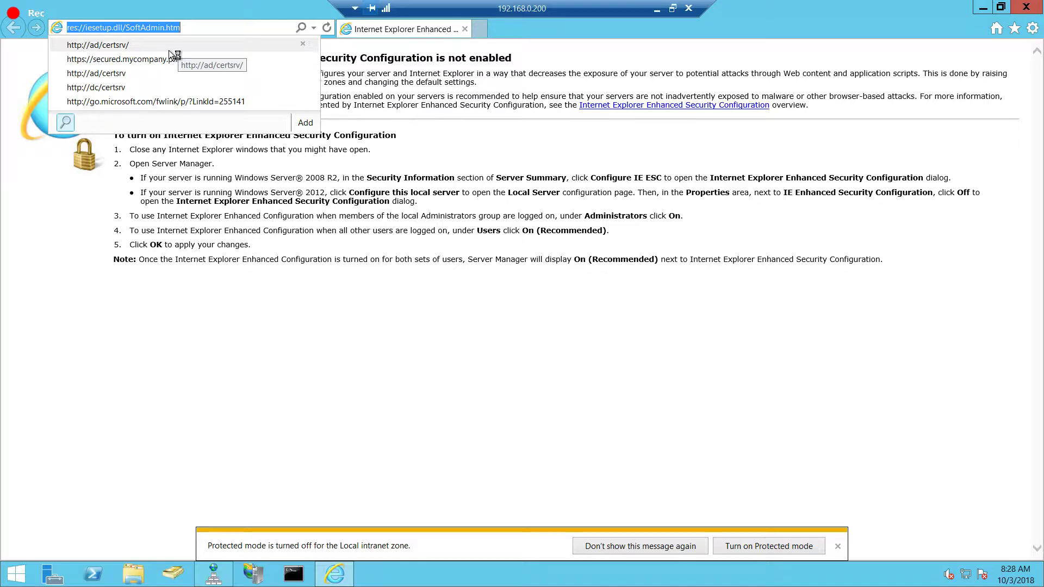
{"action": "left_click", "coordinate": [169, 50]}
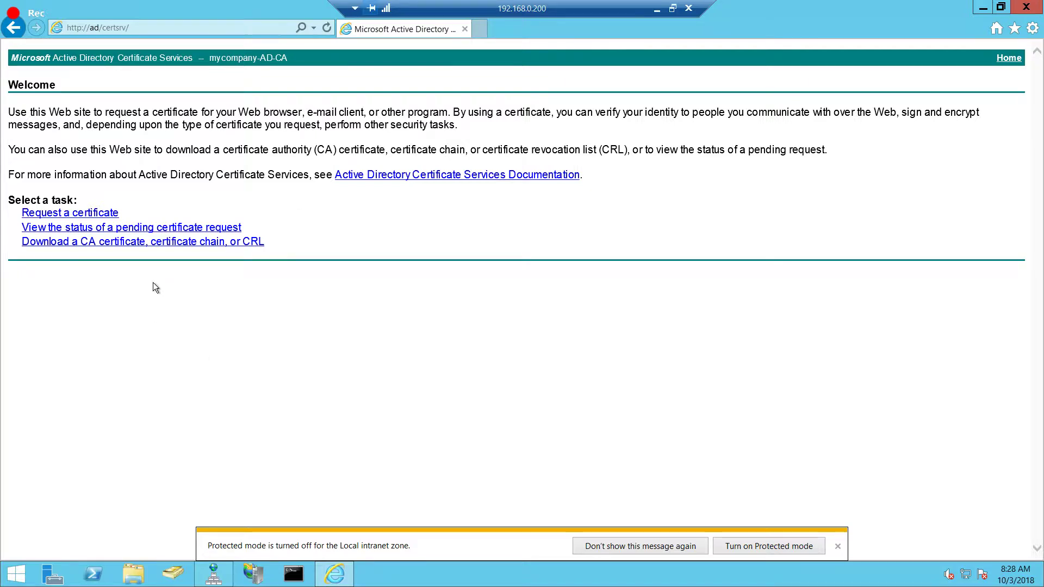
Request a certificate through an advanced request, choosing submission with a base-64-encoded CMC or PKCS #10 file.
{"action": "left_click", "coordinate": [93, 214]}
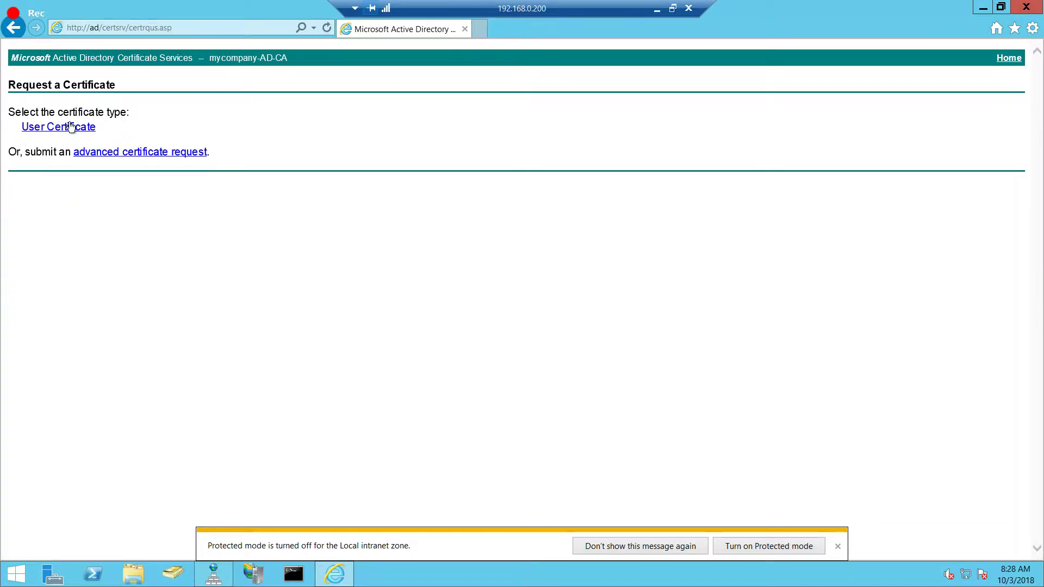
{"action": "left_click", "coordinate": [104, 158]}
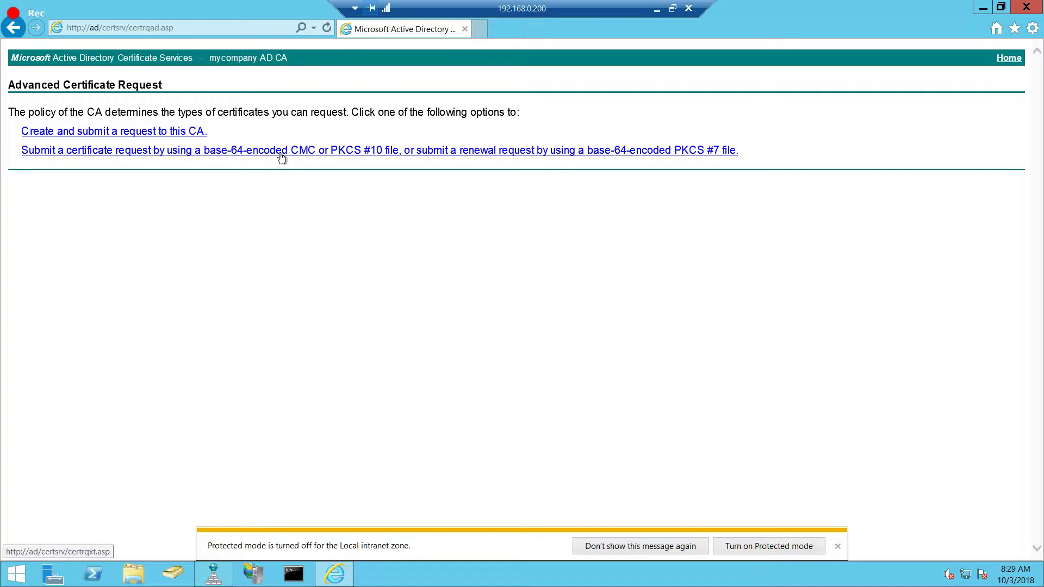
{"action": "left_click", "coordinate": [351, 154]}
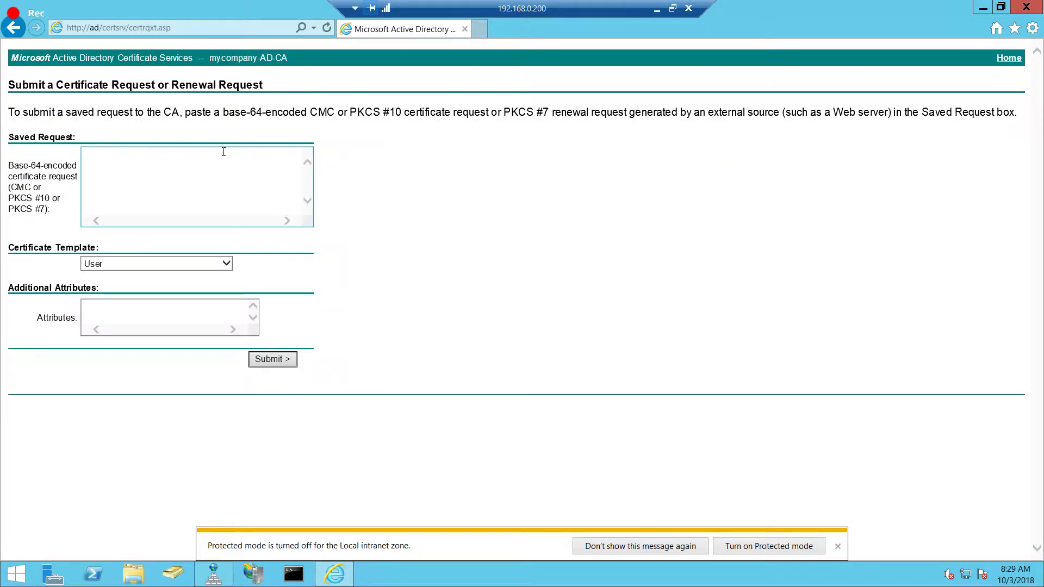
Paste the copied certificate request into the saved request, set the certificate template to Web Server, and submit it.
{"action": "left_click", "coordinate": [123, 169]}
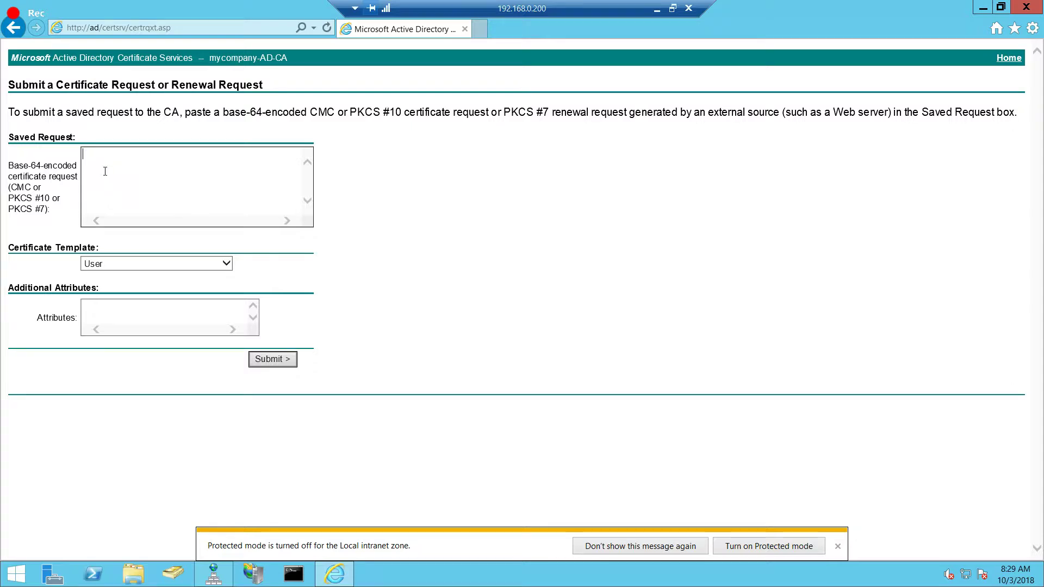
{"action": "key", "text": "ctrl+v"}
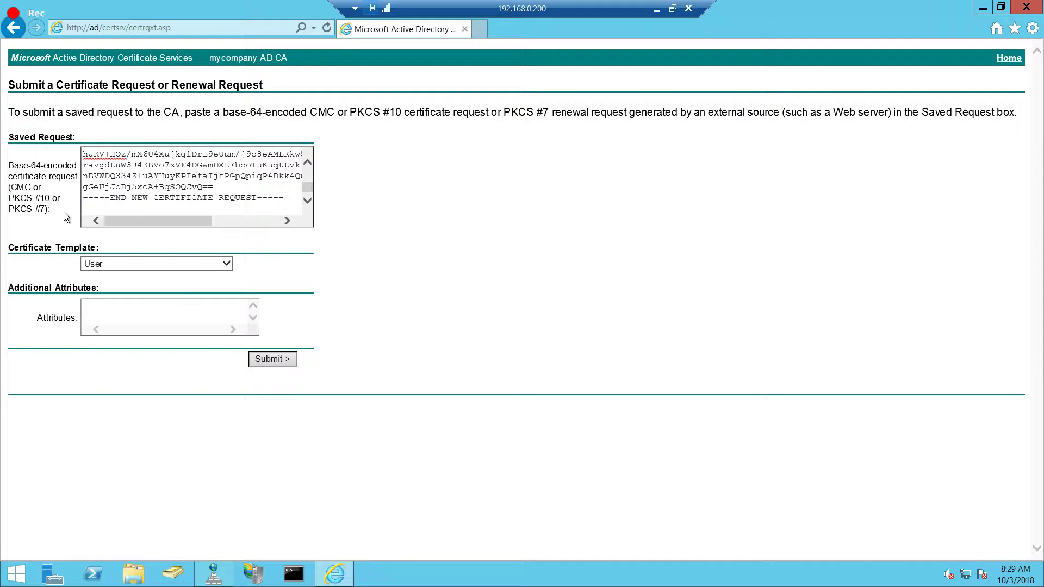
{"action": "left_click", "coordinate": [229, 263]}
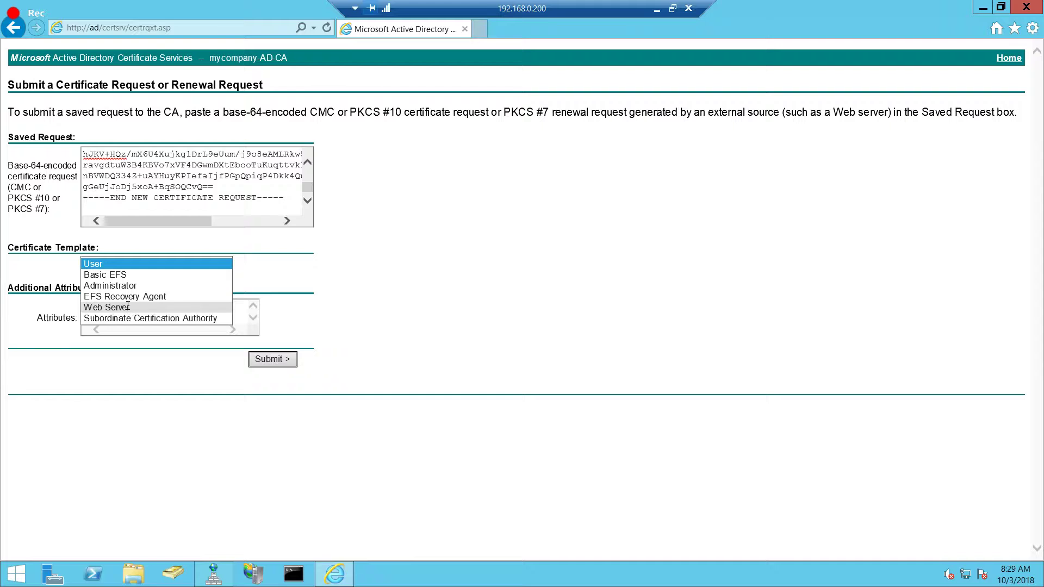
{"action": "left_click", "coordinate": [128, 308]}
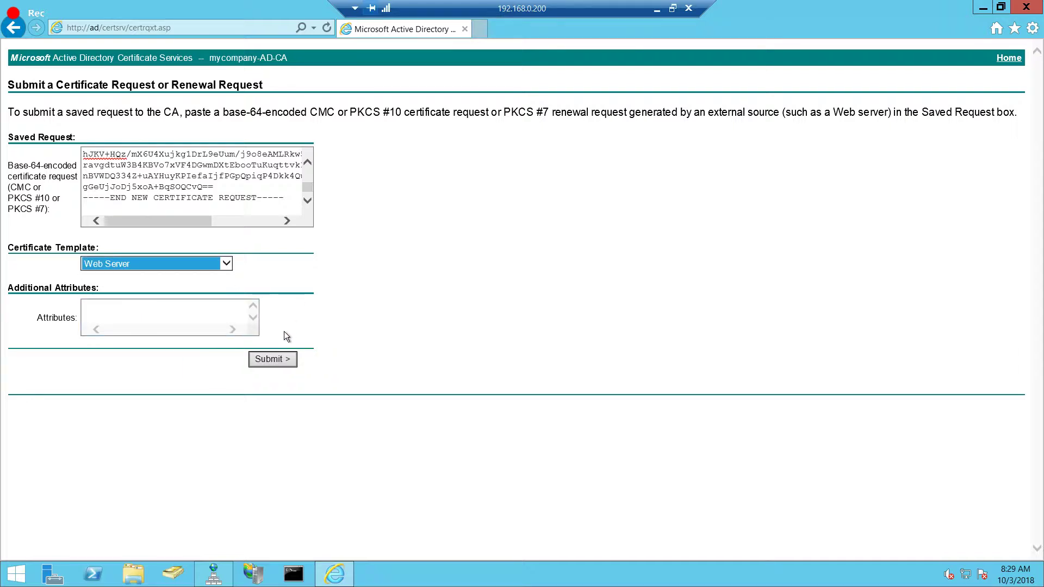
{"action": "left_click", "coordinate": [285, 361]}
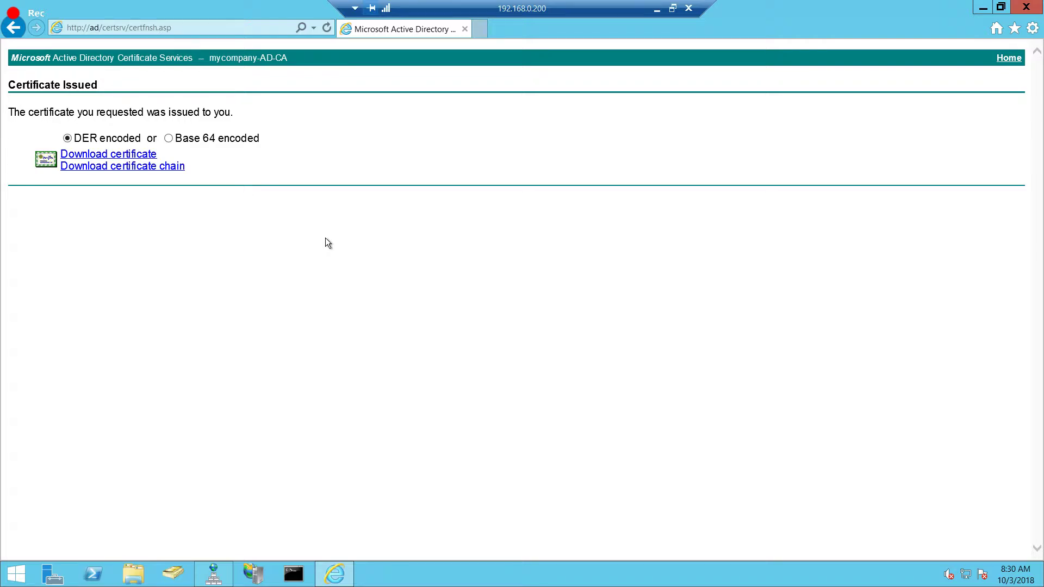
Download the issued certificate in Base 64 encoded format and save the file.
{"action": "left_click", "coordinate": [166, 138]}
{"action": "left_click", "coordinate": [94, 155]}
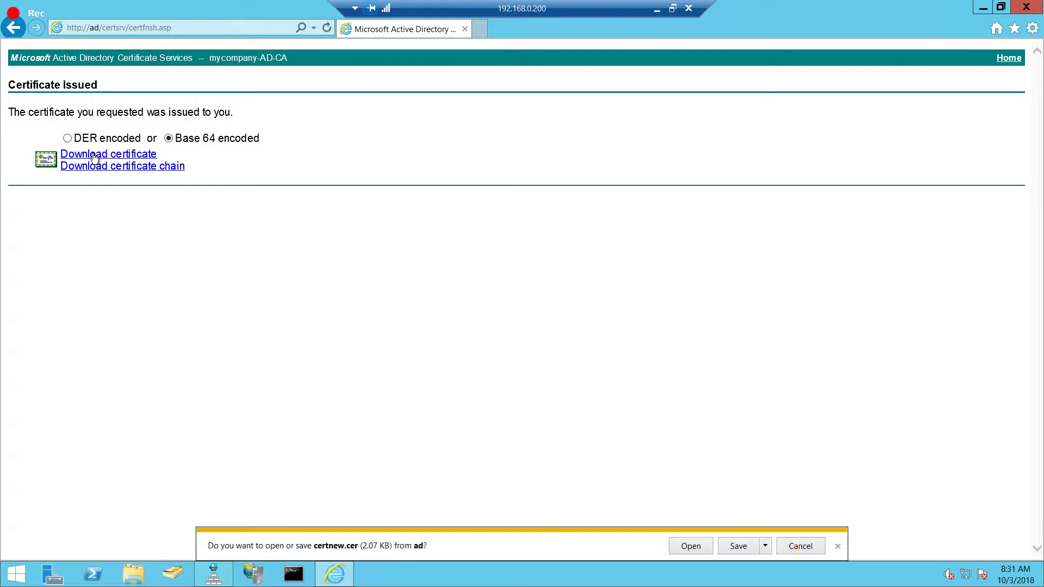
{"action": "left_click", "coordinate": [736, 547]}
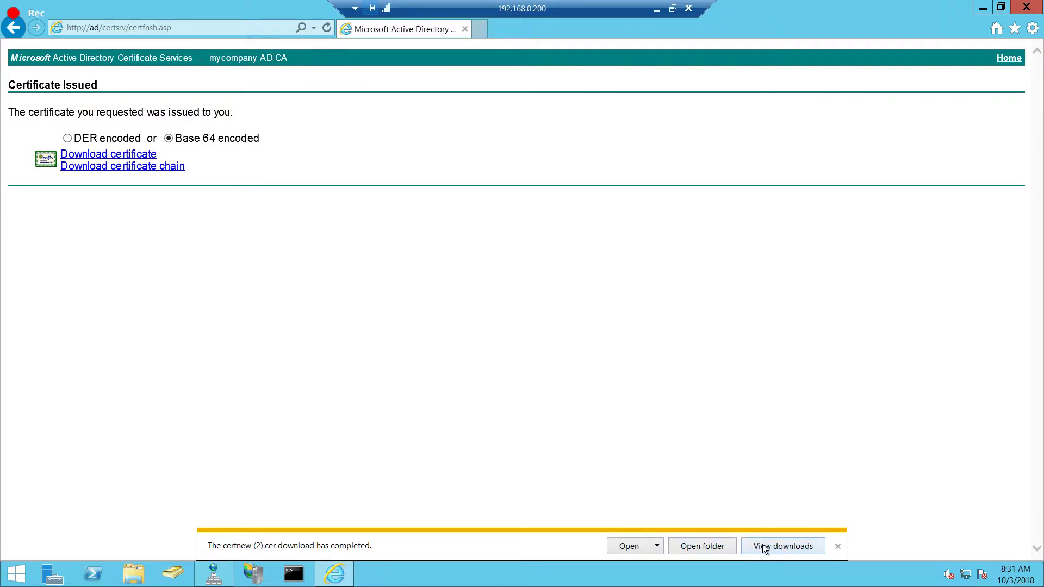
Open the downloaded certnew (2).cer in Notepad and copy the entire certificate text.
{"action": "left_click", "coordinate": [762, 545]}
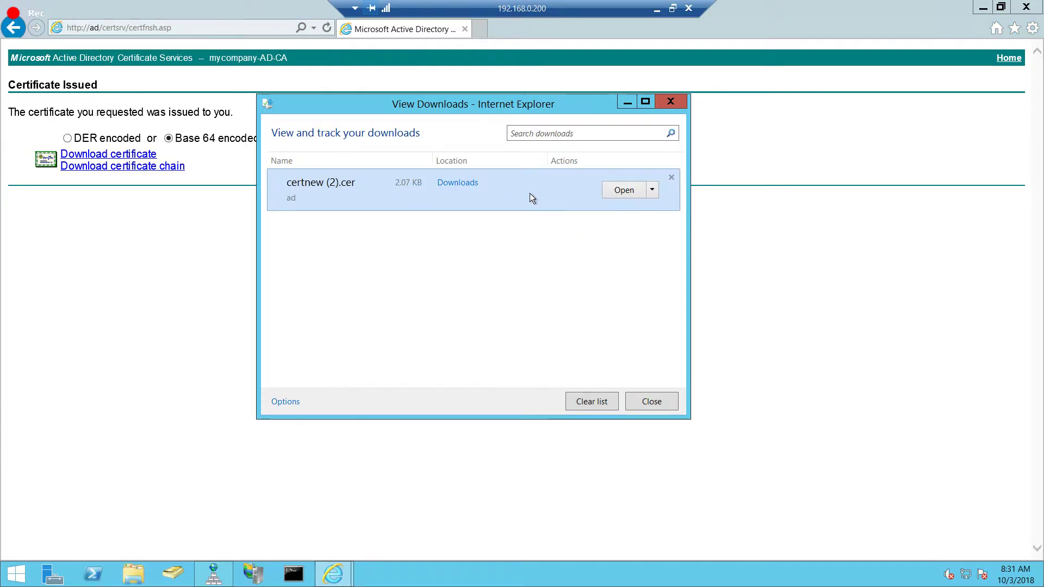
{"action": "left_click", "coordinate": [651, 191]}
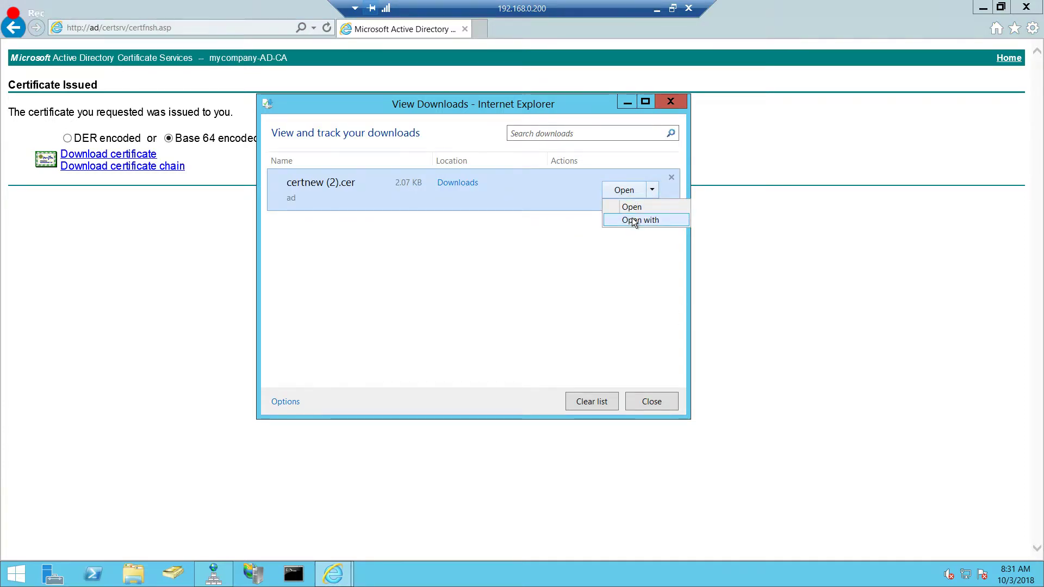
{"action": "left_click", "coordinate": [633, 219]}
{"action": "left_click", "coordinate": [498, 228]}
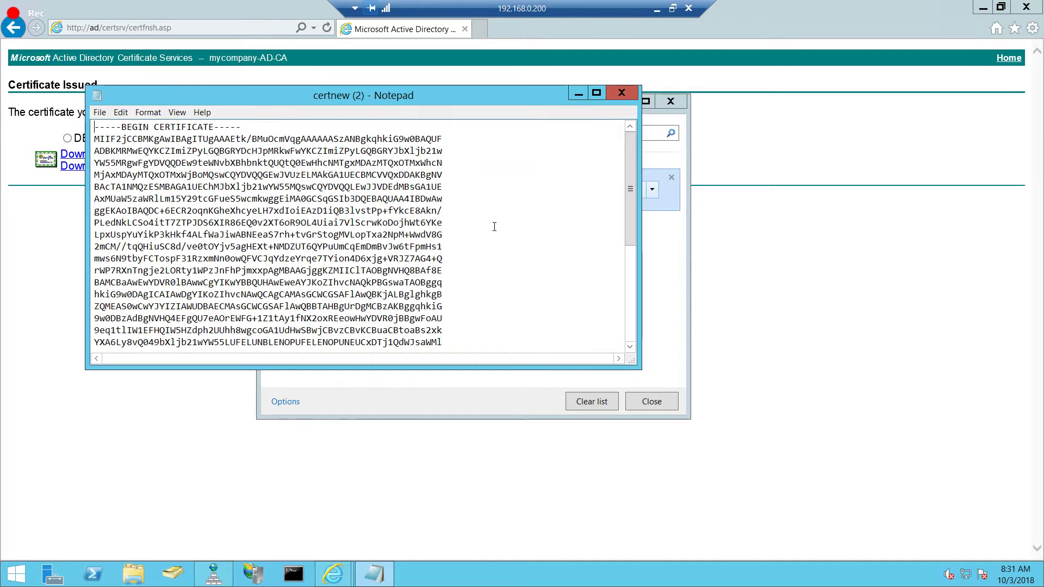
{"action": "key", "text": "ctrl+a"}
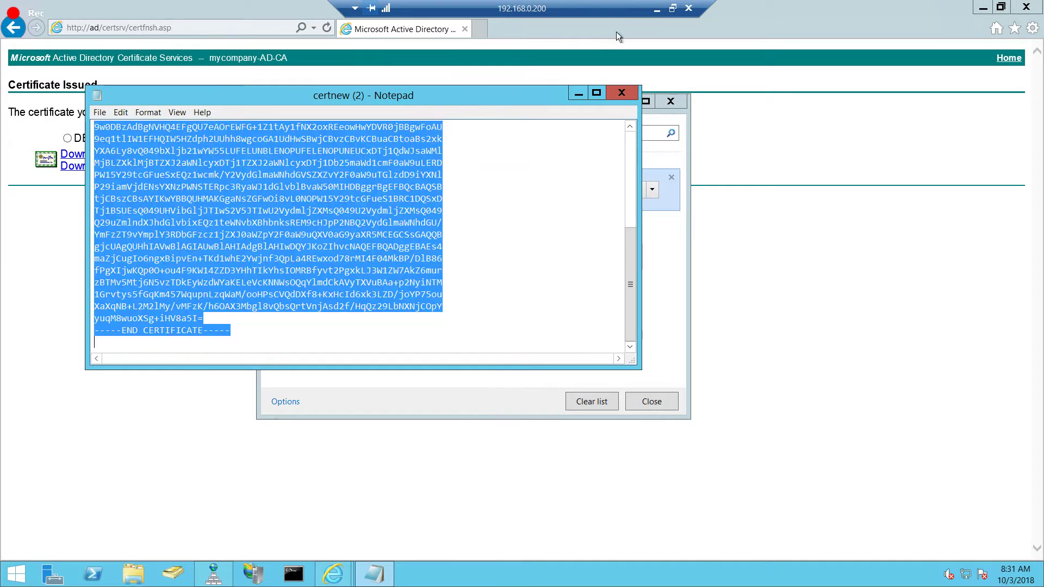
Switch from the AD server to the WEB2 remote session and close the inside.mycompany.pri.txt request file.
{"action": "left_click", "coordinate": [658, 10]}
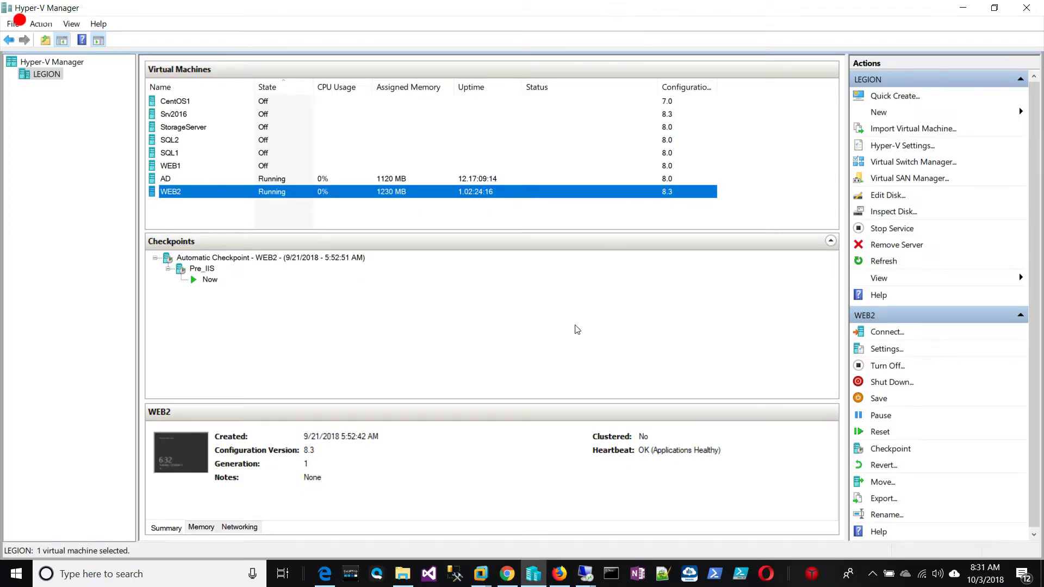
{"action": "key", "text": "alt+Tab"}
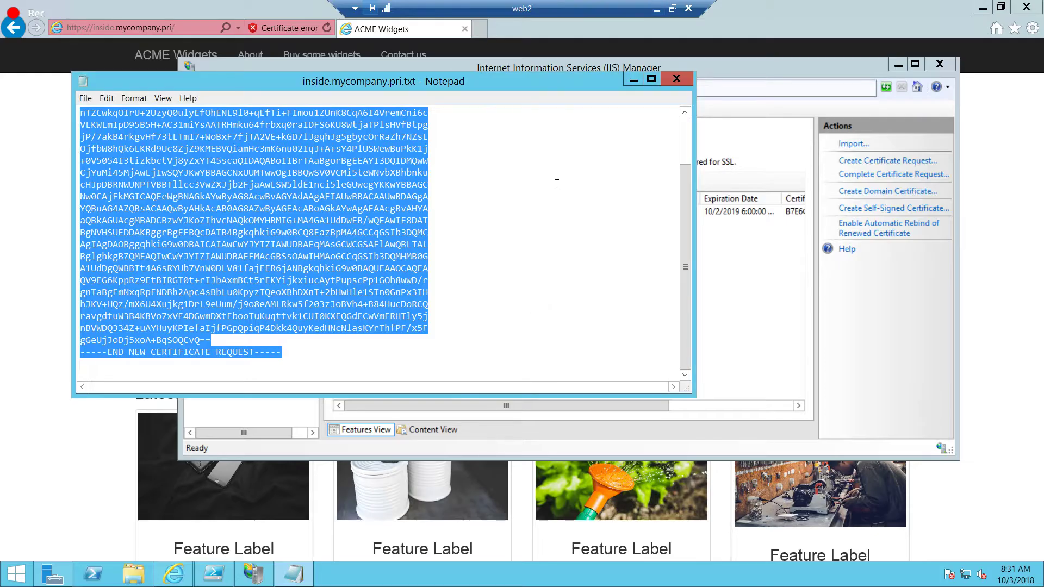
{"action": "left_click", "coordinate": [678, 79]}
Launch Notepad on WEB2, paste the certificate text into the blank document, and return to its beginning.
{"action": "key", "text": "super+r"}
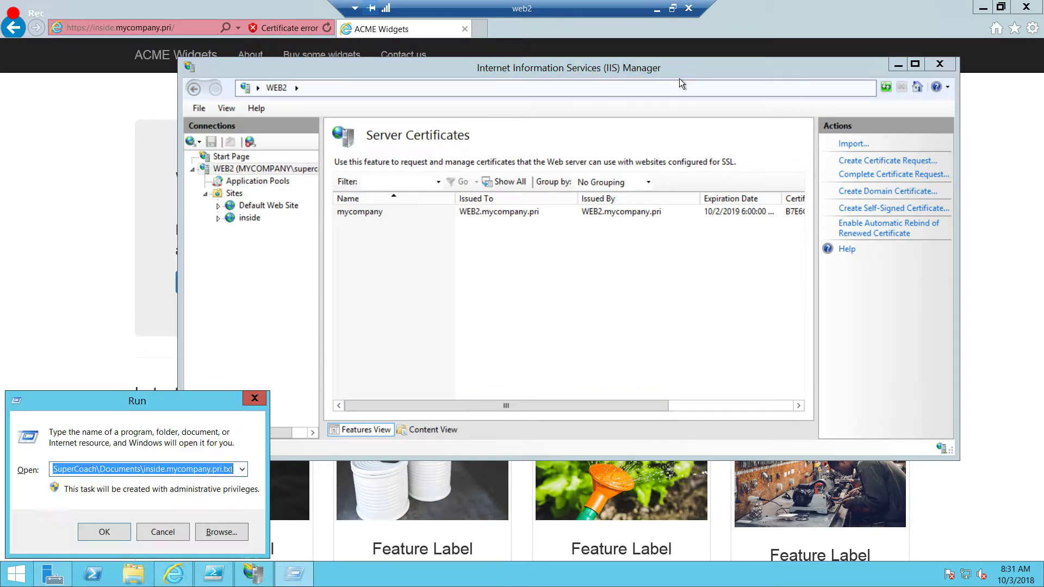
{"action": "type", "text": "notepad"}
{"action": "key", "text": "Return"}
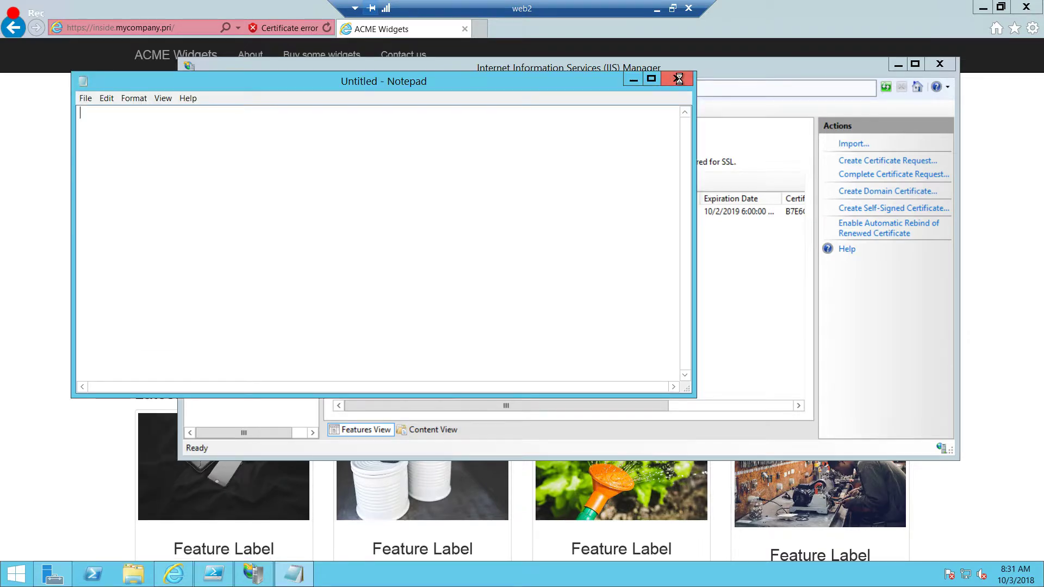
{"action": "key", "text": "ctrl+v"}
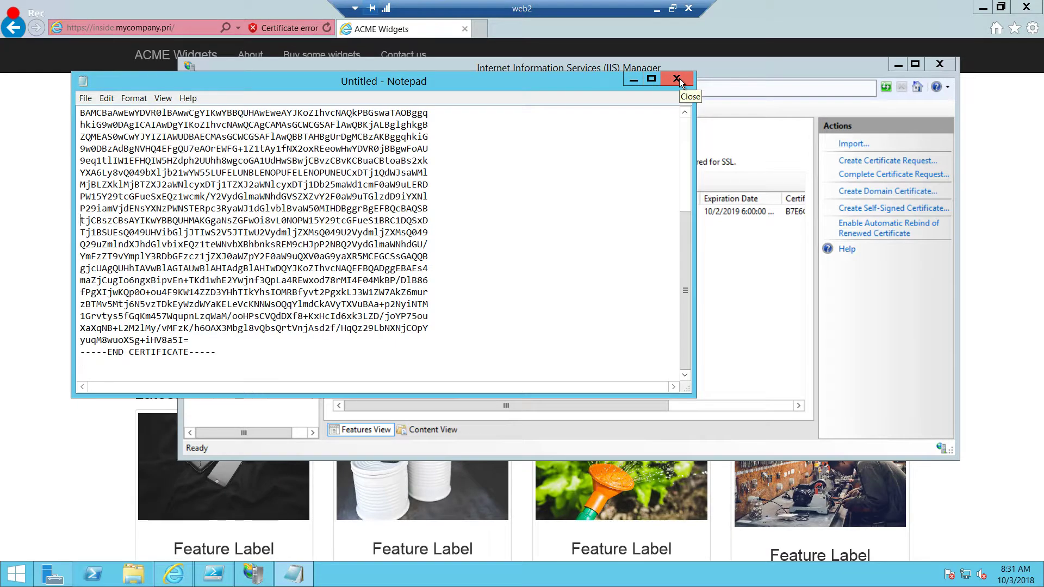
{"action": "key", "text": "Page_Up"}
{"action": "key", "text": "Up"}
{"action": "key", "text": "Up"}
{"action": "key", "text": "Up"}
{"action": "key", "text": "Up"}
{"action": "key", "text": "Up"}
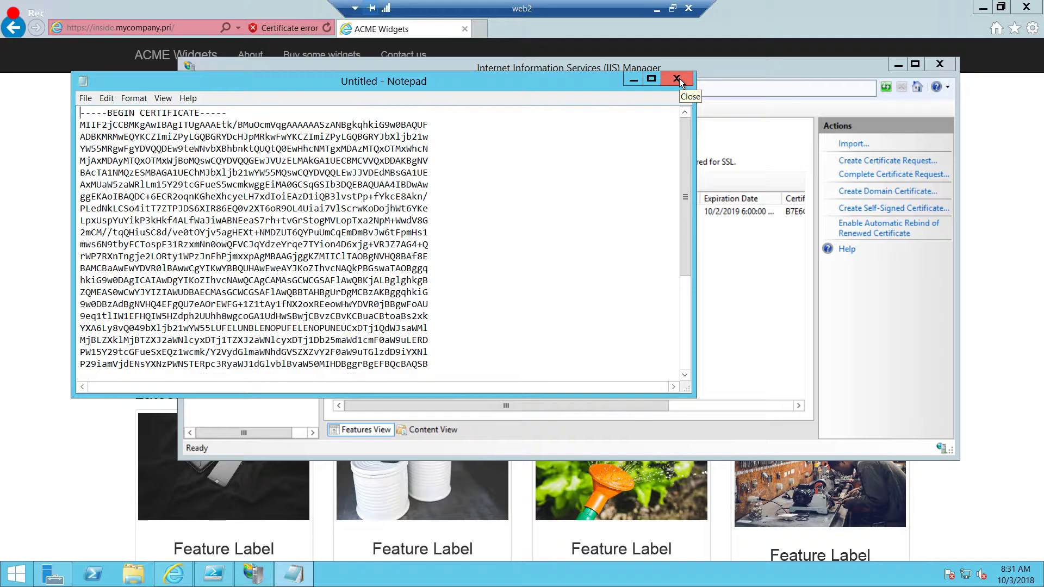
{"action": "key", "text": "Right"}
Save the certificate text in Documents as inside.mycompany.pri.cer with type All Files, replacing the existing file, and close Notepad.
{"action": "key", "text": "ctrl+s"}
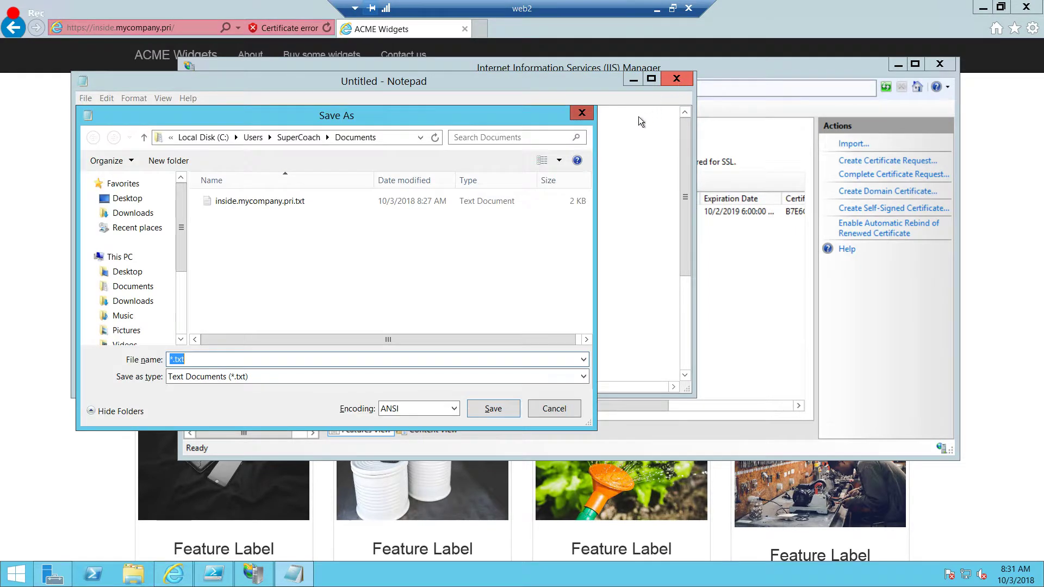
{"action": "left_click", "coordinate": [483, 375]}
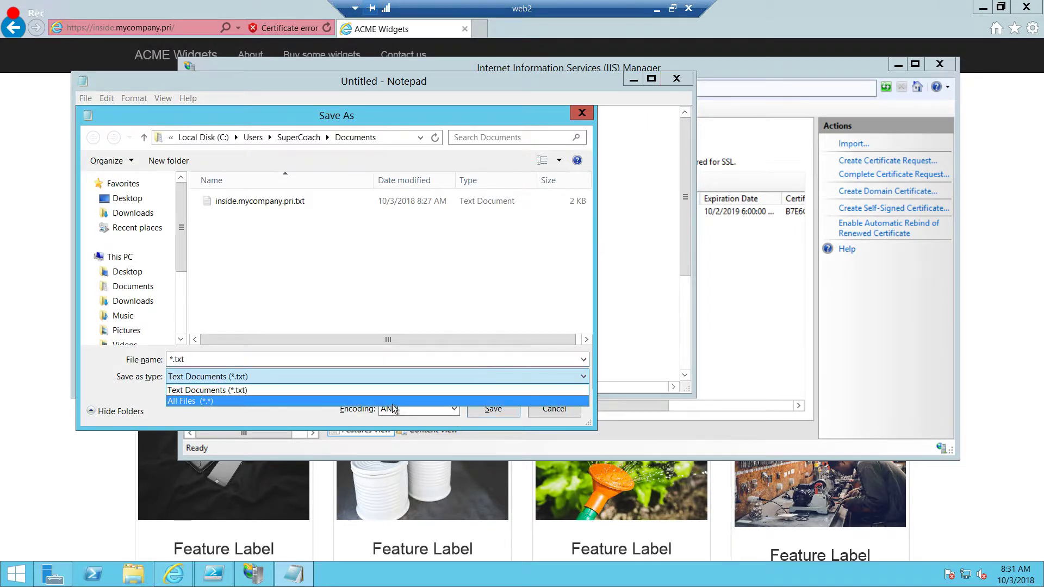
{"action": "left_click", "coordinate": [387, 402]}
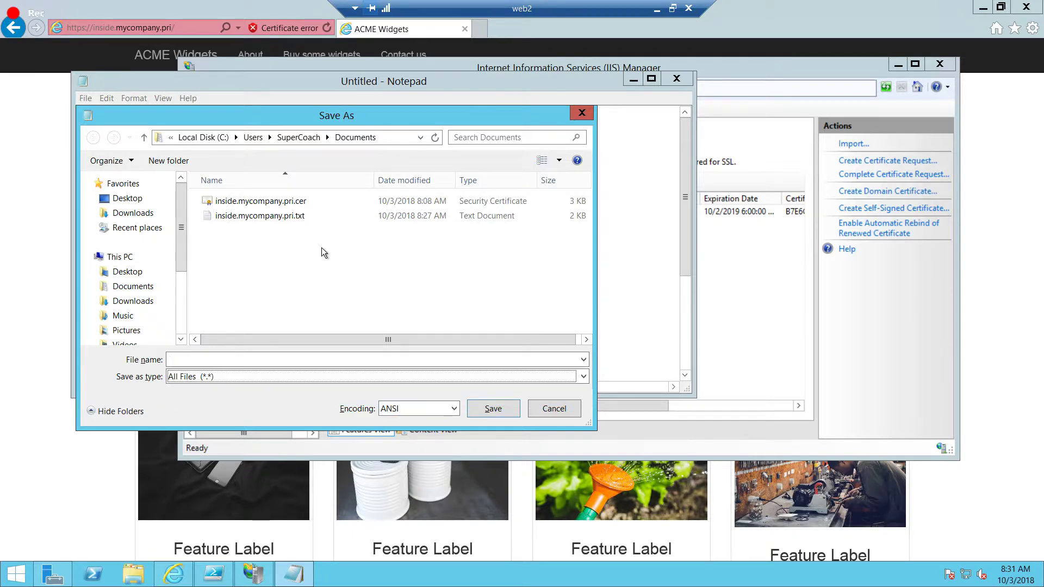
{"action": "left_click", "coordinate": [305, 201]}
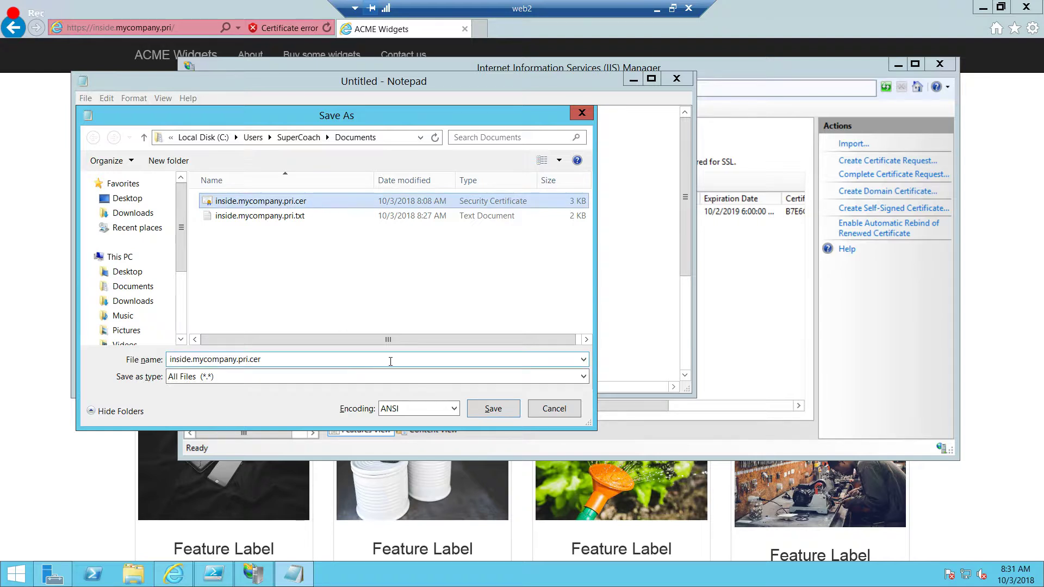
{"action": "left_click", "coordinate": [493, 408]}
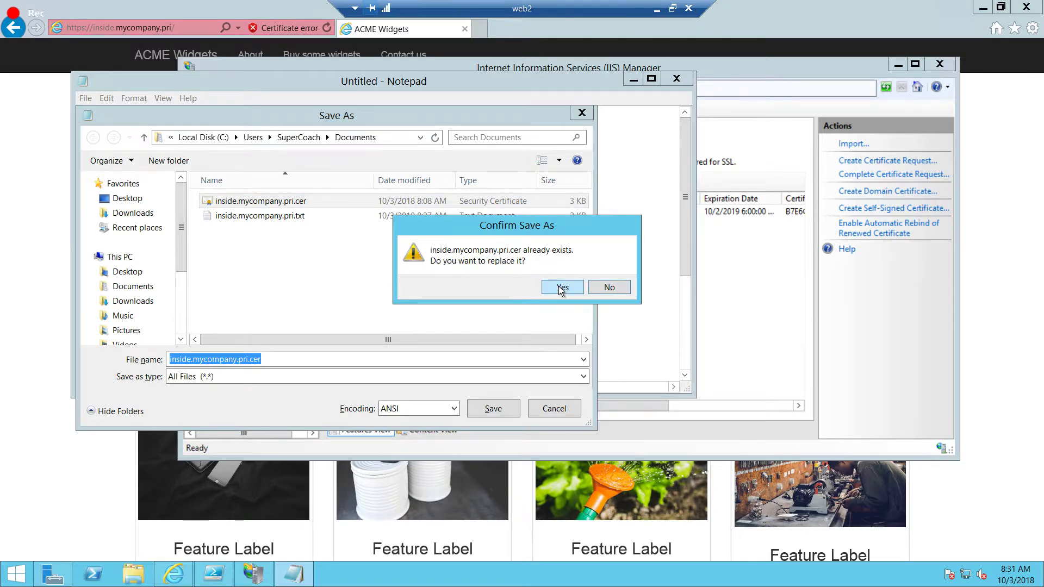
{"action": "left_click", "coordinate": [561, 287]}
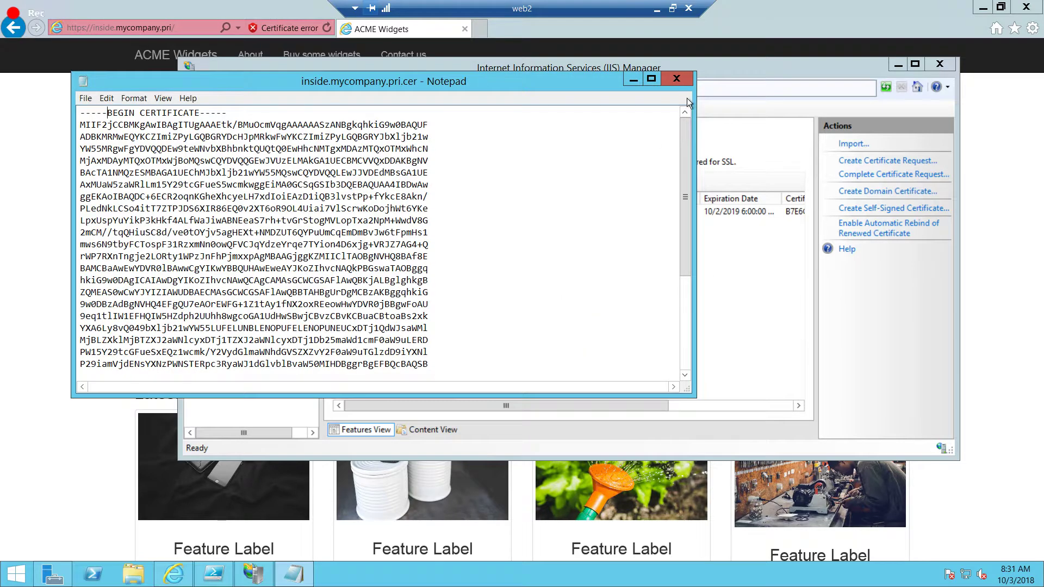
{"action": "left_click", "coordinate": [684, 80]}
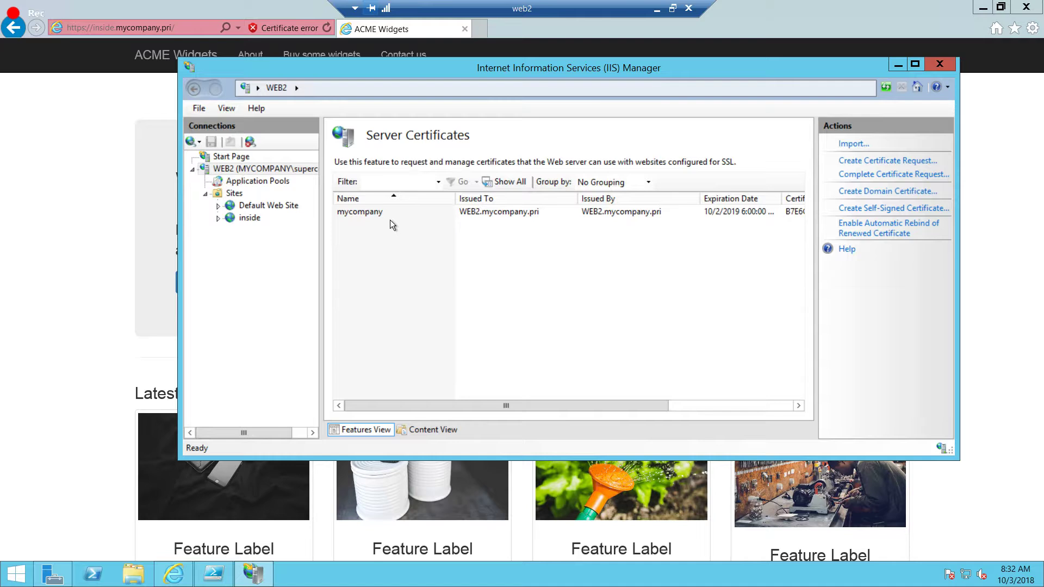
Remove the https binding on port 443 from the inside site and close its bindings.
{"action": "left_click", "coordinate": [237, 217]}
{"action": "right_click", "coordinate": [238, 217]}
{"action": "left_click", "coordinate": [335, 295]}
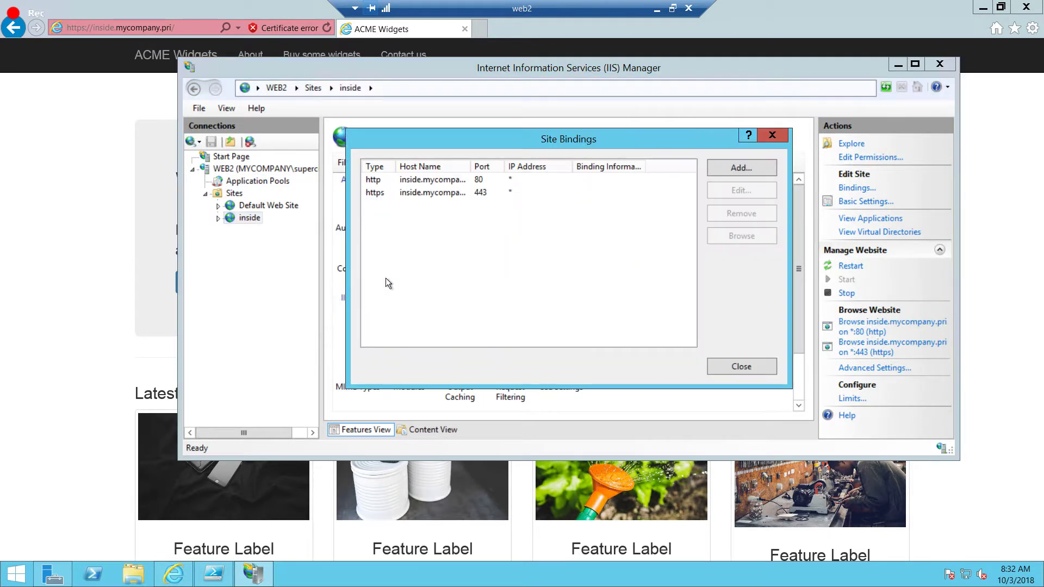
{"action": "left_click", "coordinate": [506, 193]}
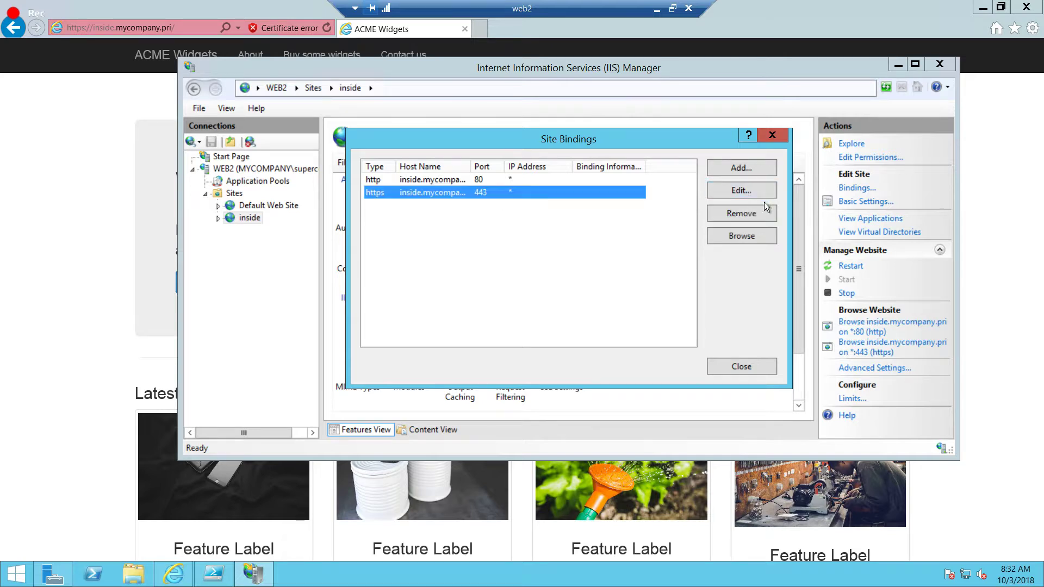
{"action": "left_click", "coordinate": [759, 211]}
{"action": "left_click", "coordinate": [510, 334]}
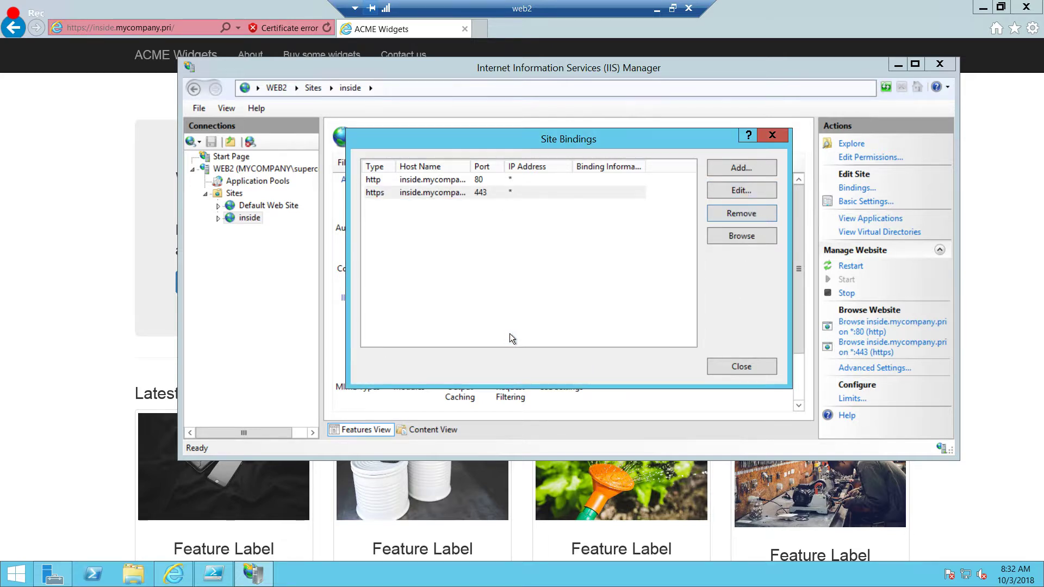
{"action": "left_click", "coordinate": [769, 367]}
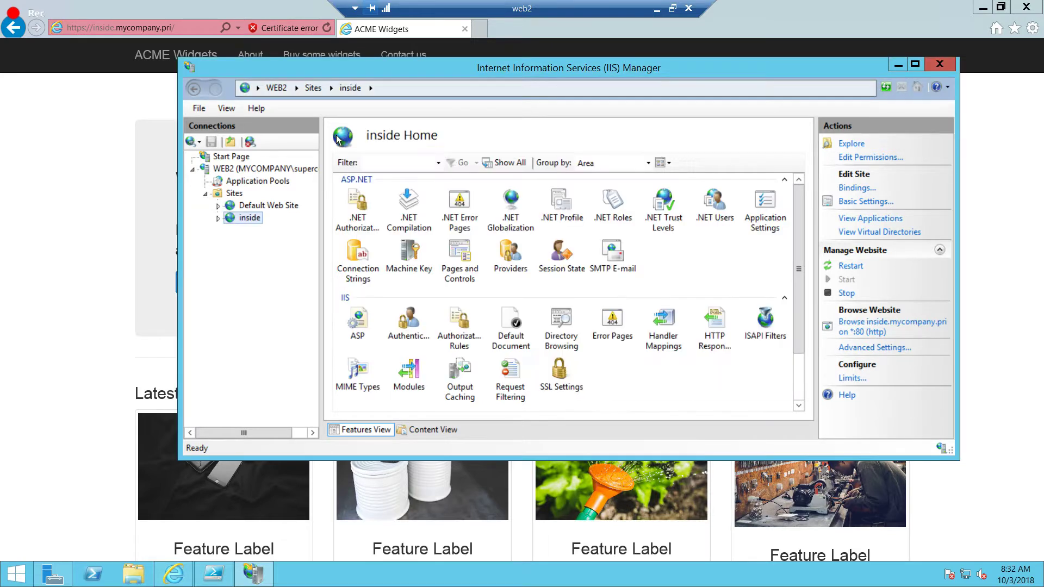
Permanently remove the self-signed mycompany certificate from WEB2's server certificates.
{"action": "left_click", "coordinate": [302, 166]}
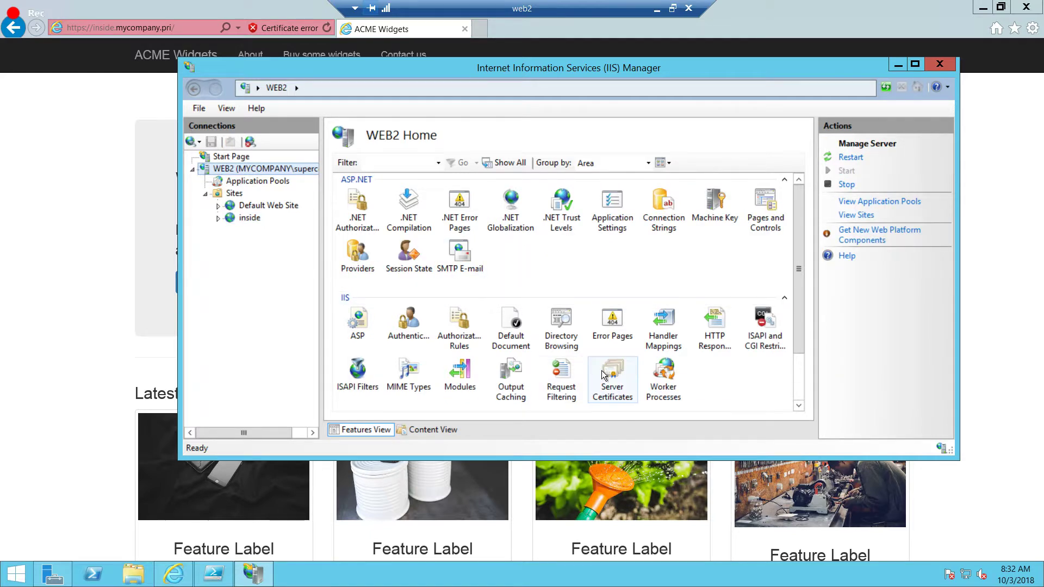
{"action": "double_click", "coordinate": [604, 374]}
{"action": "left_click", "coordinate": [422, 212]}
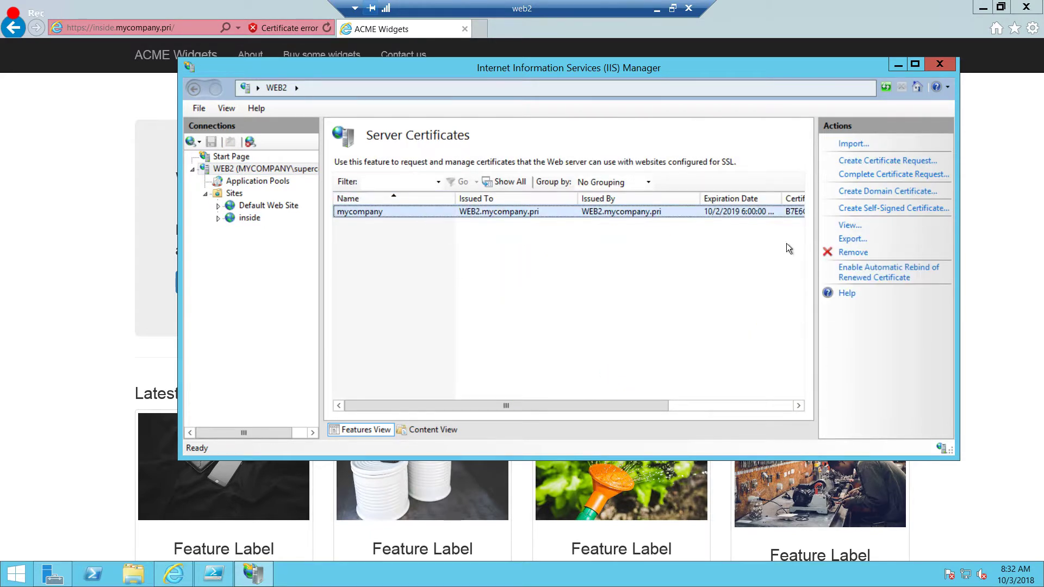
{"action": "left_click", "coordinate": [852, 253]}
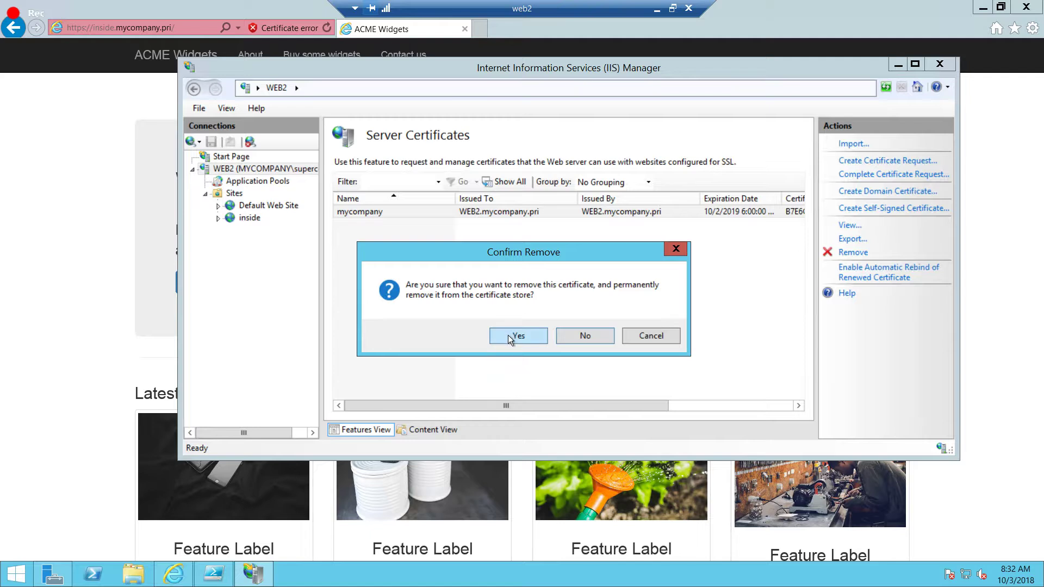
{"action": "left_click", "coordinate": [514, 335]}
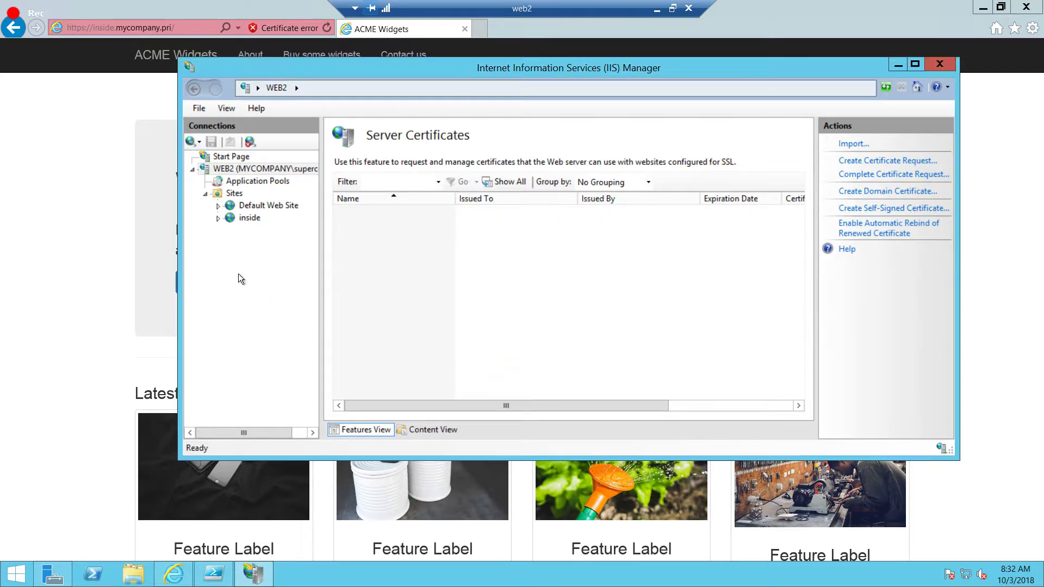
Start completing WEB2's certificate request, using inside.mycompany.pri.cer from Documents as the certification authority's response.
{"action": "left_click", "coordinate": [288, 170]}
{"action": "double_click", "coordinate": [609, 374]}
{"action": "left_click", "coordinate": [912, 174]}
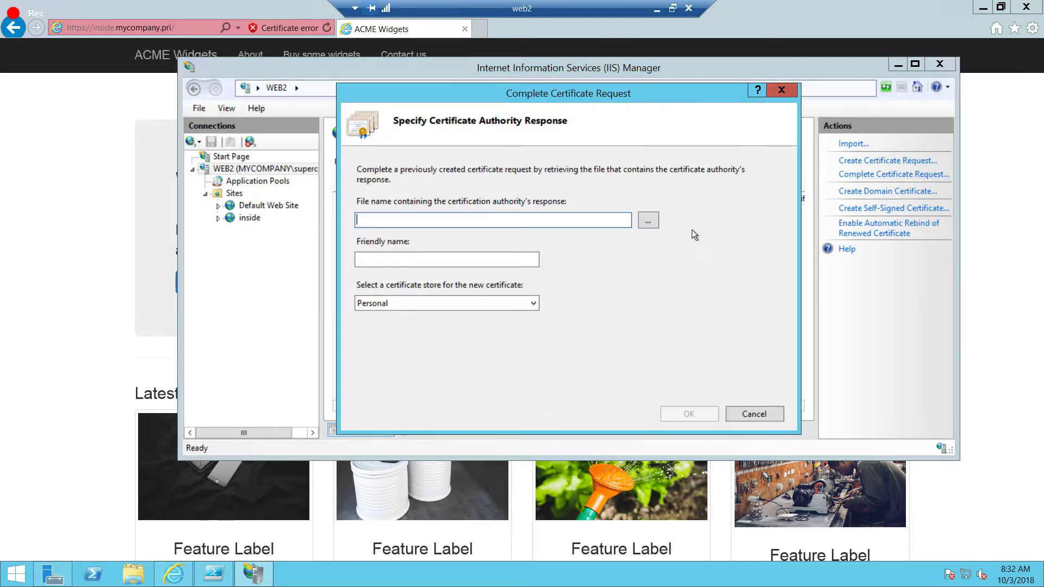
{"action": "left_click", "coordinate": [654, 221]}
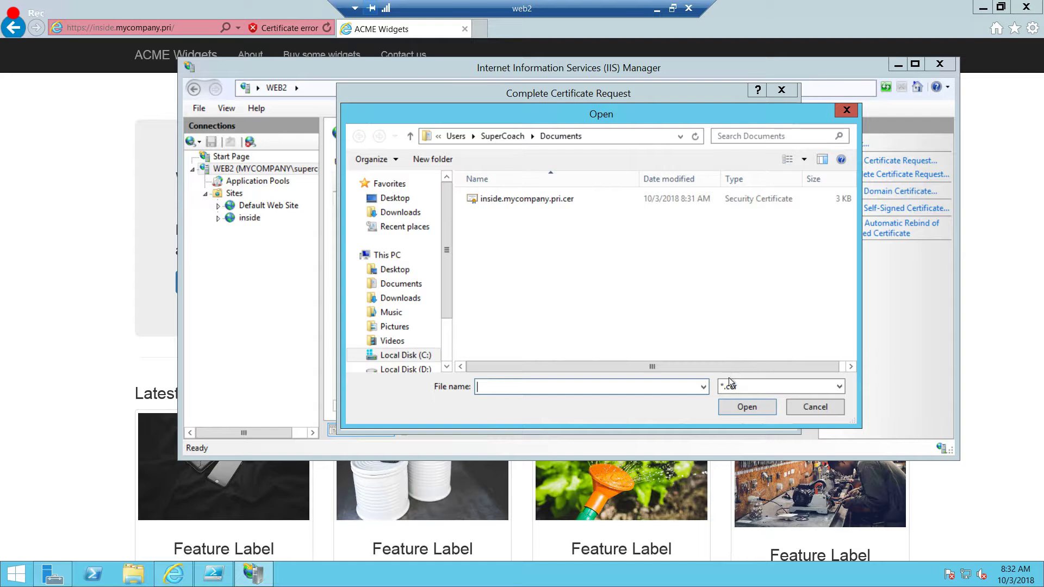
{"action": "left_click", "coordinate": [735, 387]}
{"action": "left_click", "coordinate": [736, 387]}
{"action": "left_click", "coordinate": [736, 386]}
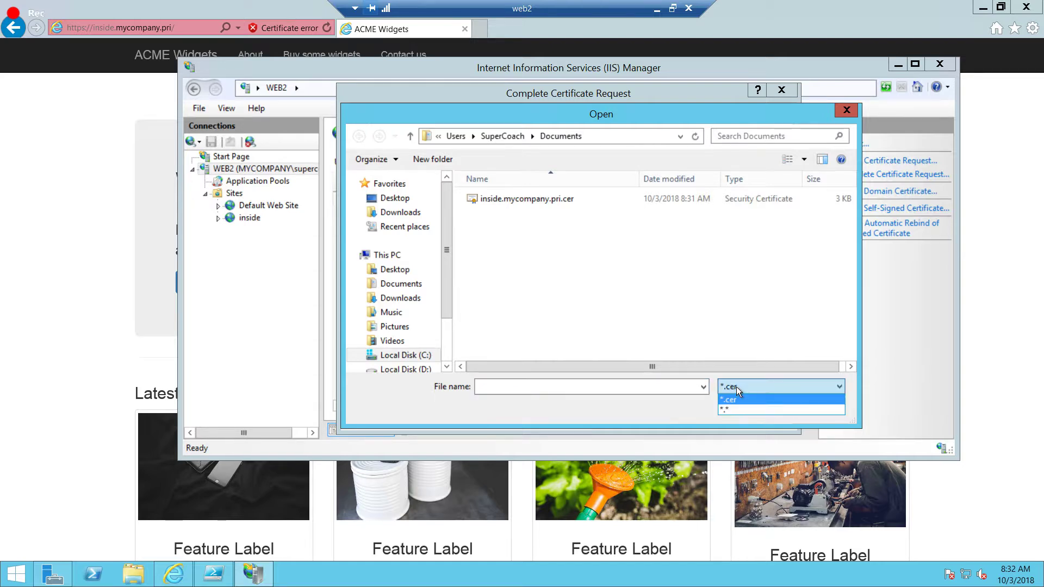
{"action": "left_click", "coordinate": [736, 387]}
{"action": "left_click", "coordinate": [585, 198]}
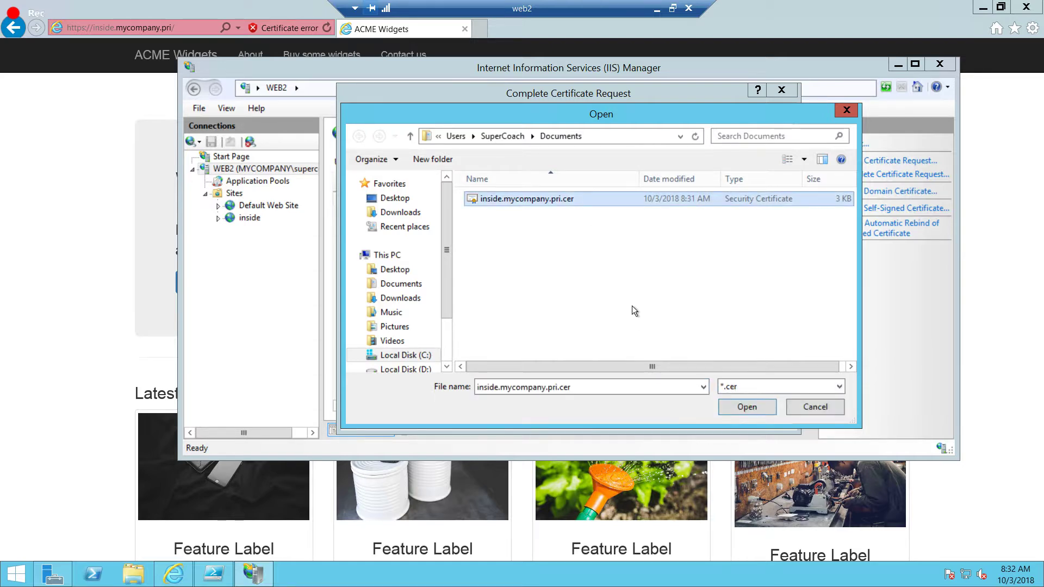
{"action": "left_click", "coordinate": [745, 407]}
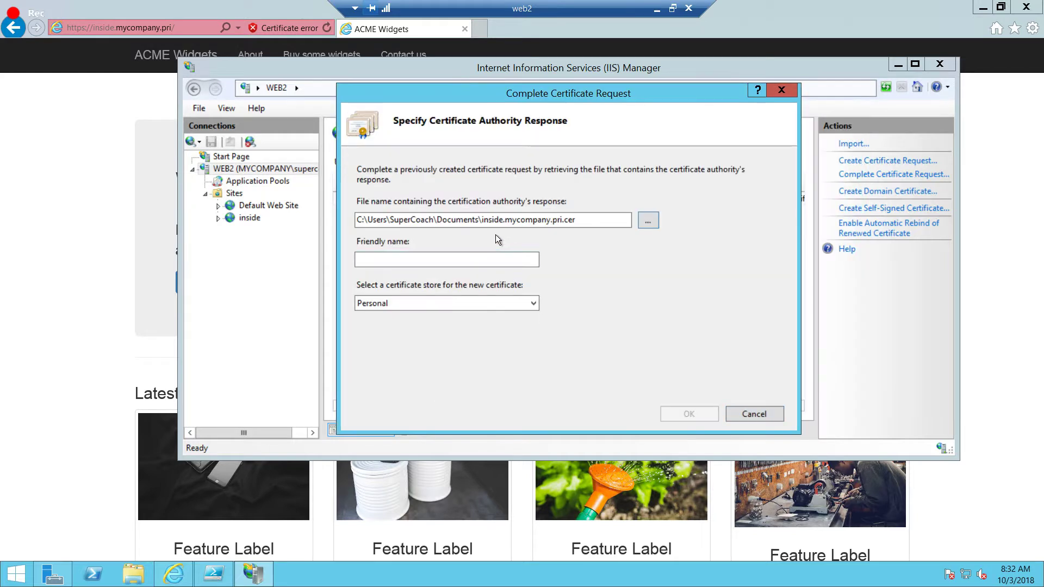
Set the new certificate's friendly name to inside.mycompany.pri.
{"action": "left_click", "coordinate": [475, 259]}
{"action": "type", "text": "mycompany"}
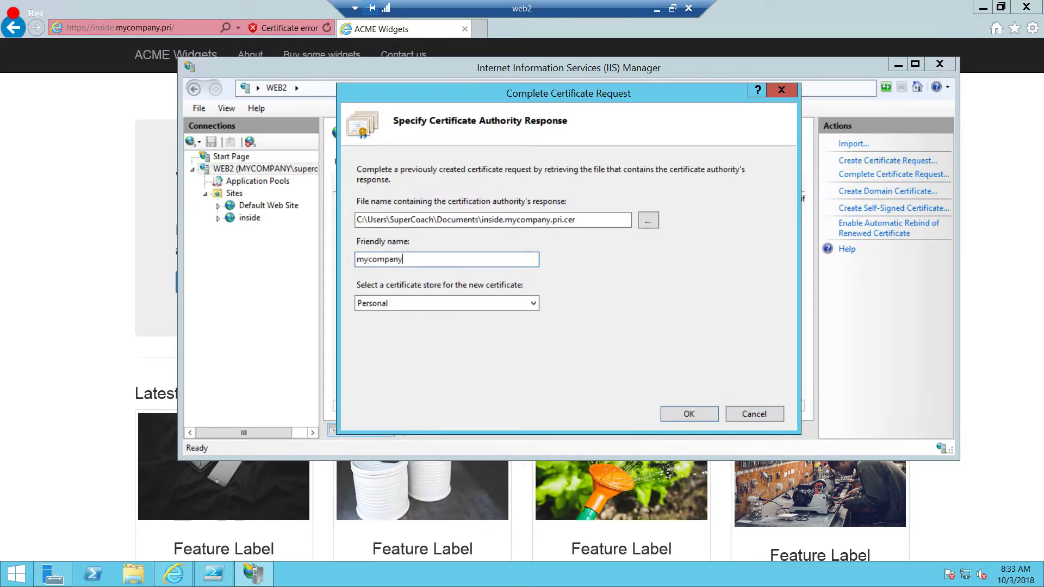
{"action": "key", "text": "BackSpace"}
{"action": "key", "text": "BackSpace"}
{"action": "key", "text": "BackSpace"}
{"action": "key", "text": "BackSpace"}
{"action": "key", "text": "BackSpace"}
{"action": "key", "text": "BackSpace"}
{"action": "key", "text": "BackSpace"}
{"action": "key", "text": "BackSpace"}
{"action": "key", "text": "BackSpace"}
{"action": "type", "text": "inside.mycompany.pri"}
Choose the Web Hosting store for the certificate, submit the completed request, and dismiss the remaining dialogs.
{"action": "left_click", "coordinate": [457, 305]}
{"action": "left_click", "coordinate": [423, 328]}
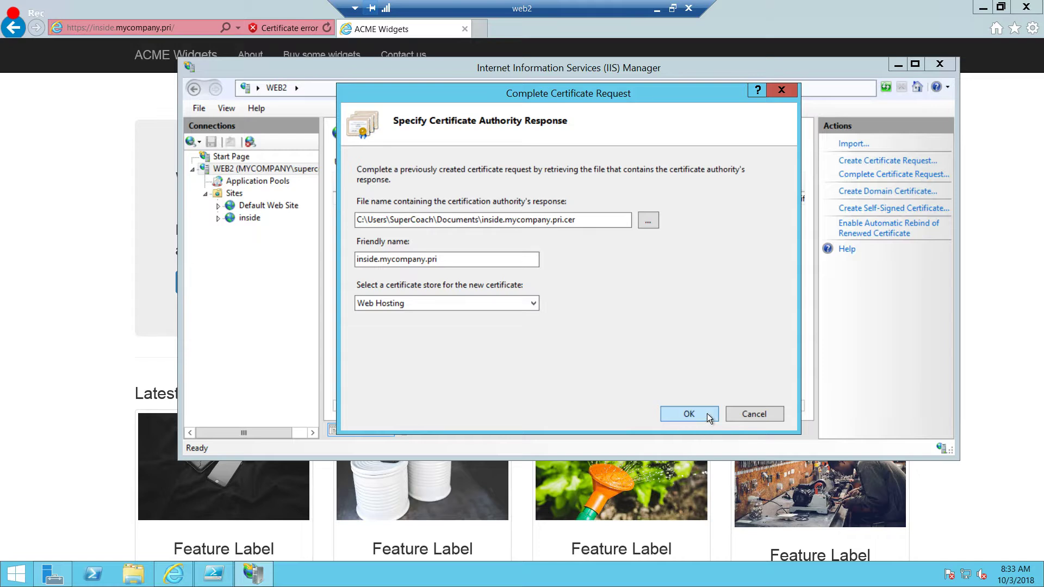
{"action": "left_click", "coordinate": [449, 303]}
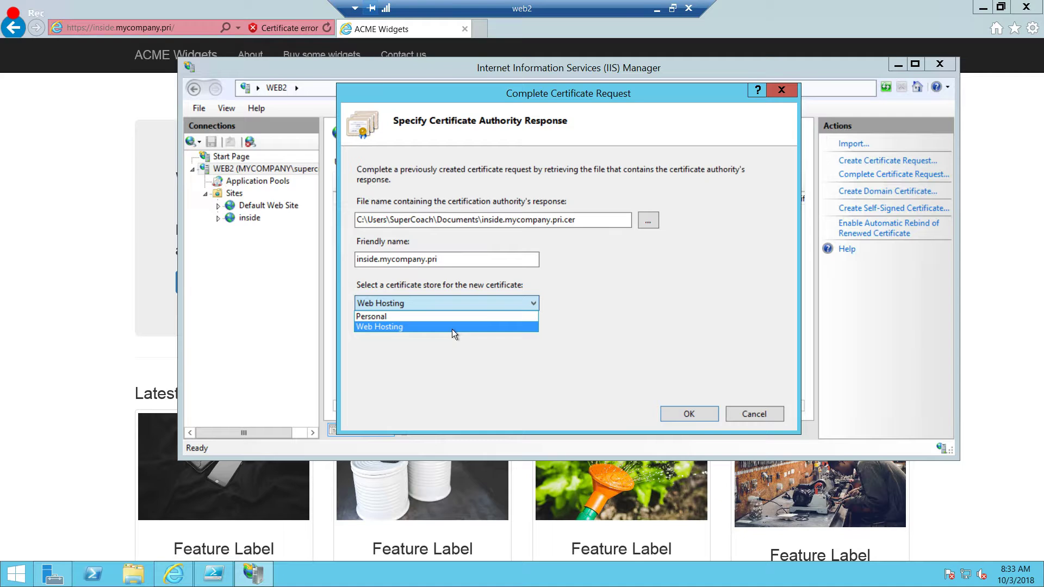
{"action": "left_click", "coordinate": [452, 329]}
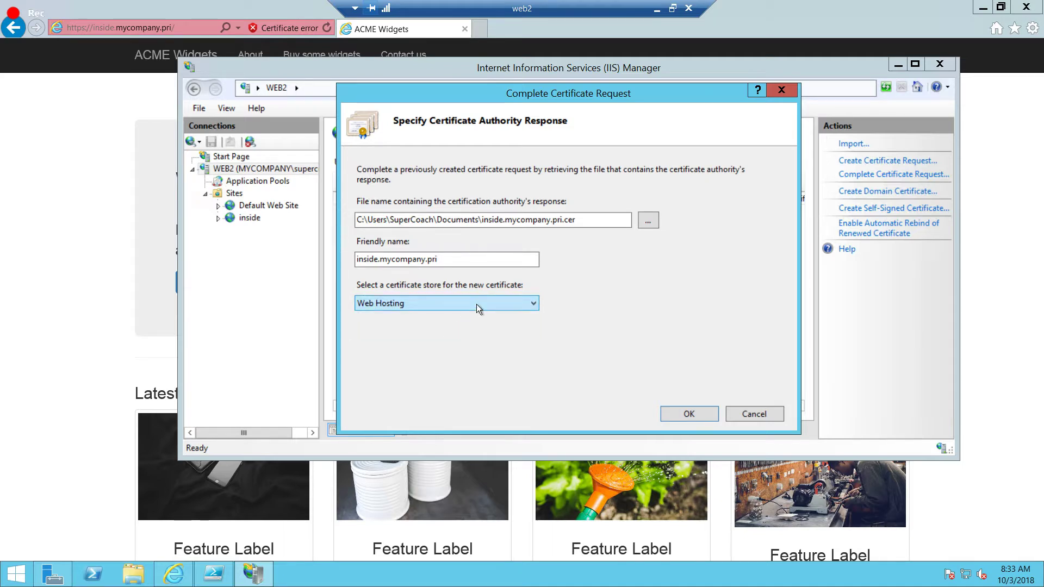
{"action": "left_click", "coordinate": [476, 305]}
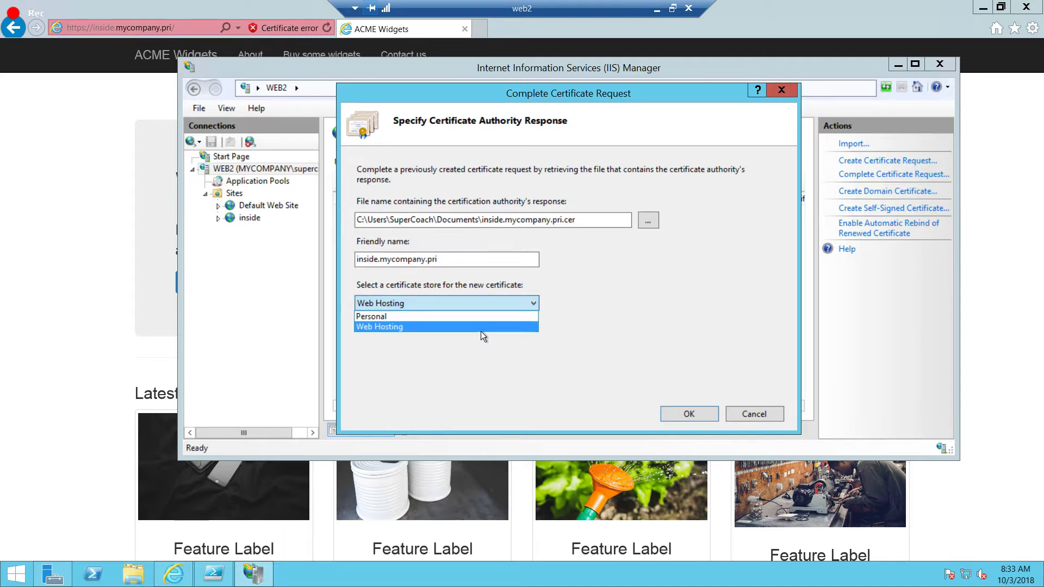
{"action": "left_click", "coordinate": [483, 326]}
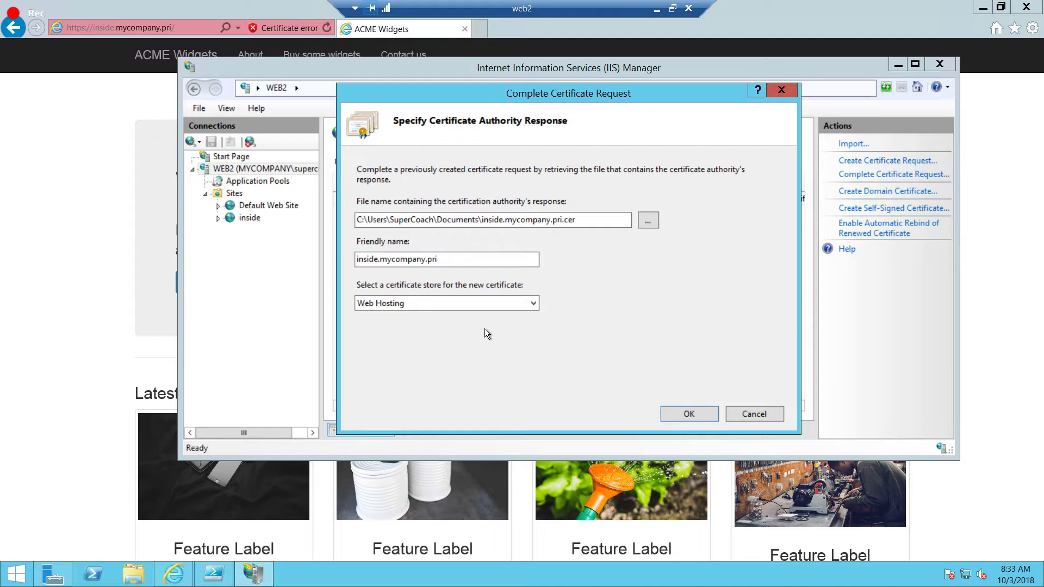
{"action": "left_click", "coordinate": [674, 413]}
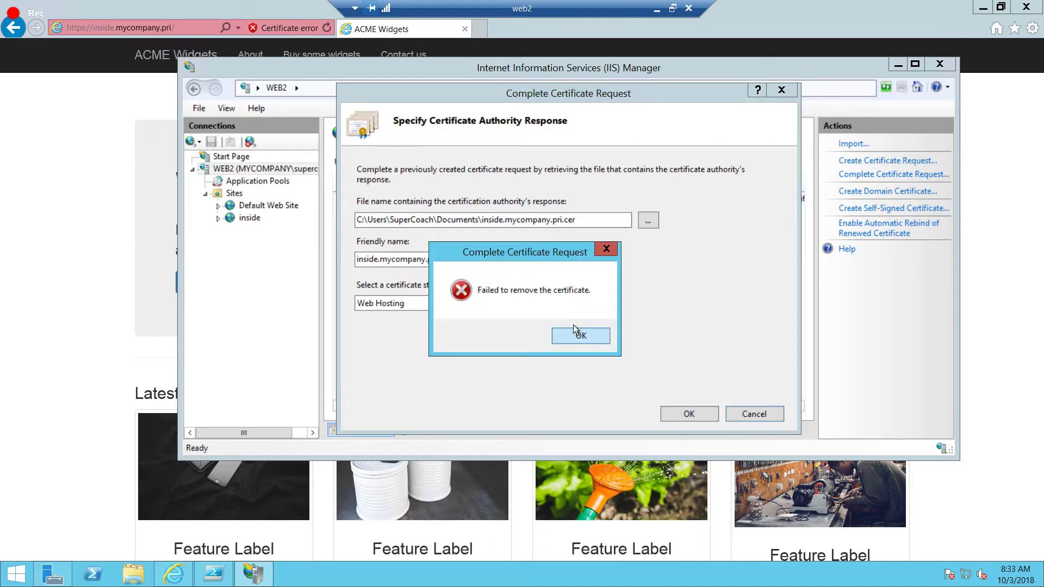
{"action": "left_click", "coordinate": [579, 338]}
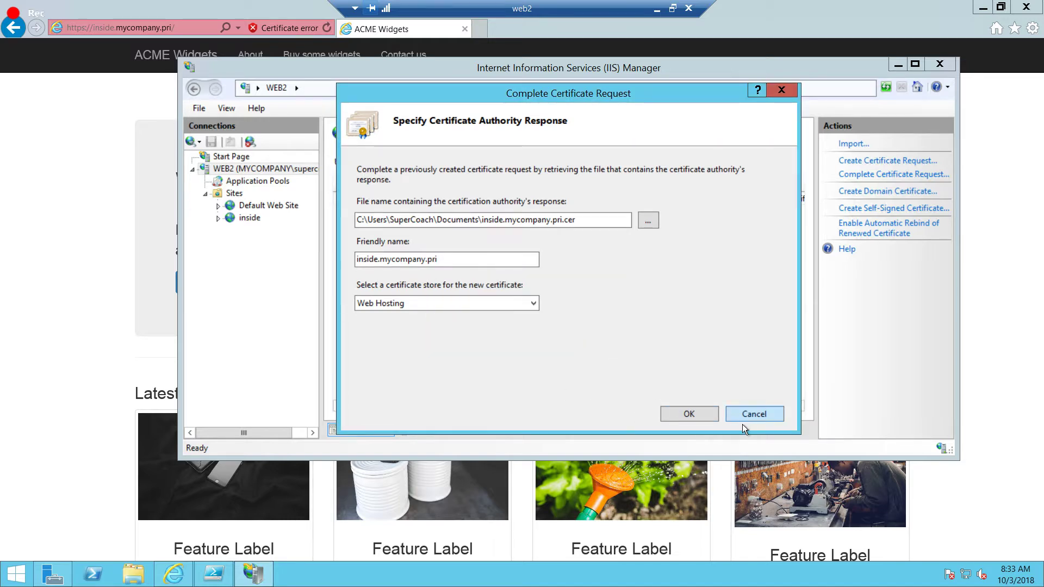
{"action": "left_click", "coordinate": [751, 412]}
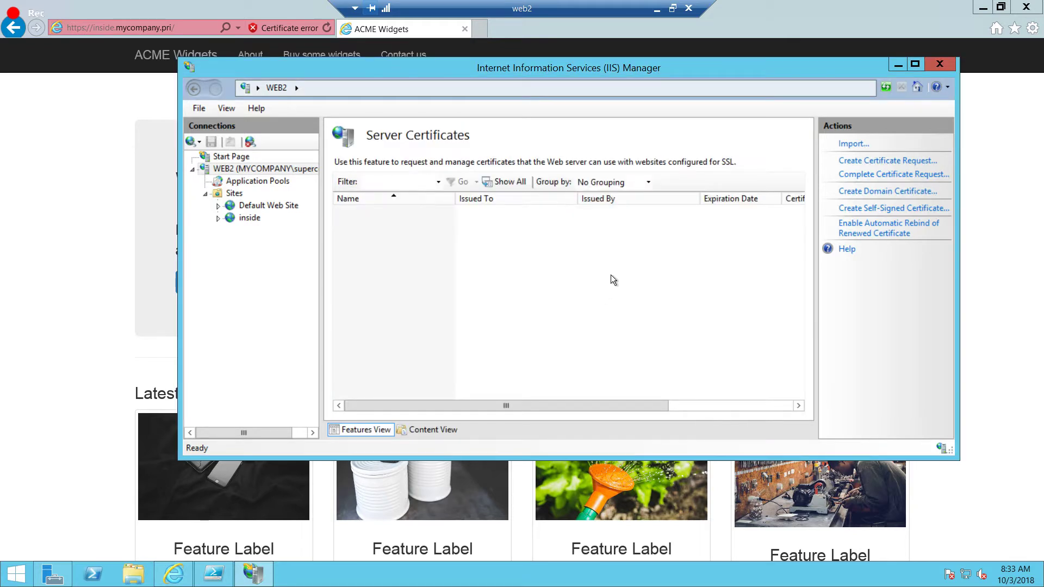
Refresh WEB2's server certificates and inspect the certification path and details of the inside.mycompany.pri certificate.
{"action": "left_click", "coordinate": [885, 87]}
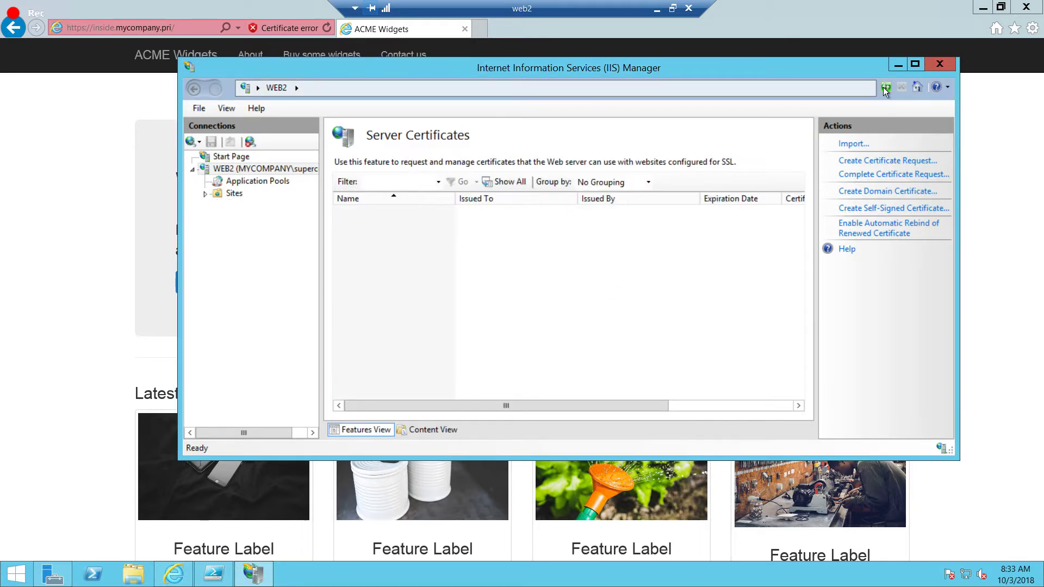
{"action": "double_click", "coordinate": [566, 209]}
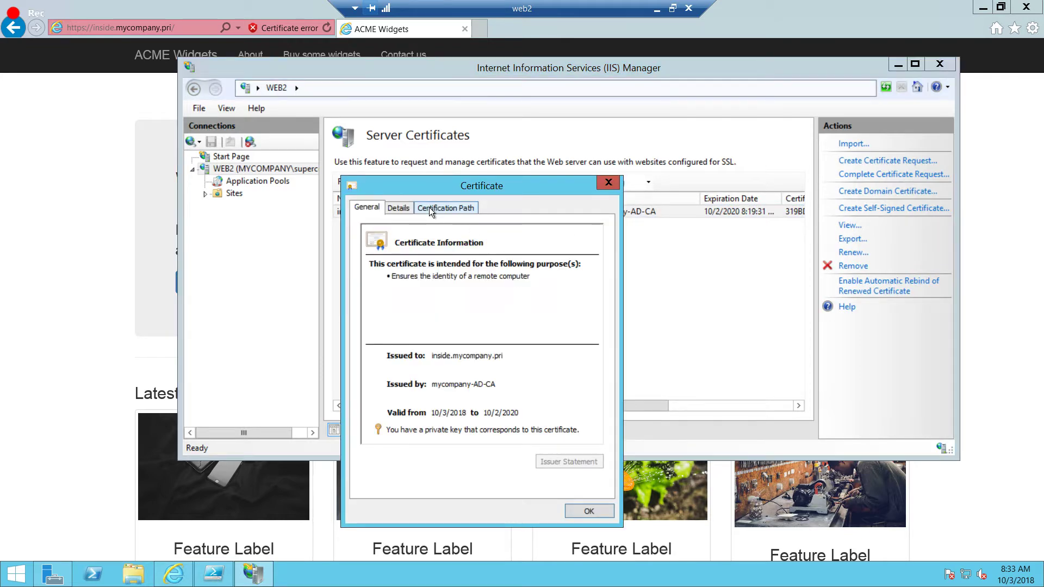
{"action": "left_click", "coordinate": [429, 207]}
{"action": "left_click", "coordinate": [399, 211]}
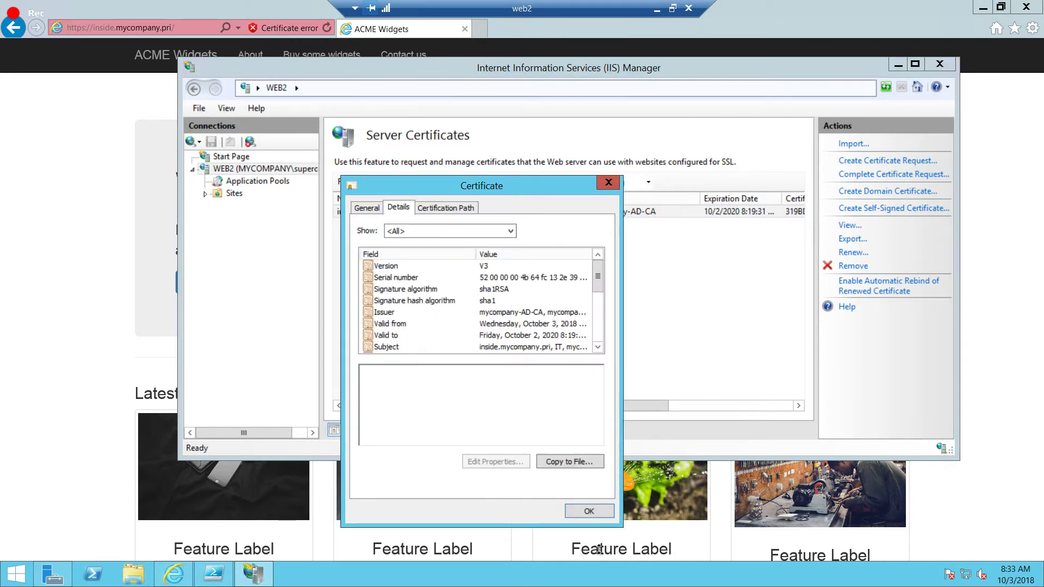
{"action": "left_click", "coordinate": [588, 512]}
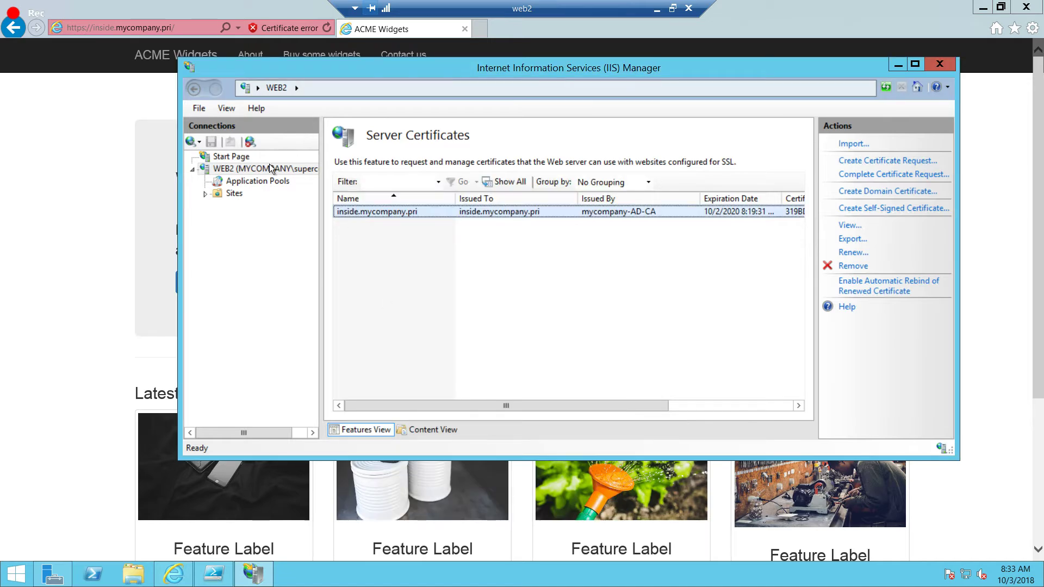
Open the bindings of the inside site and start a new binding of type https.
{"action": "left_click", "coordinate": [240, 190]}
{"action": "left_click", "coordinate": [249, 219]}
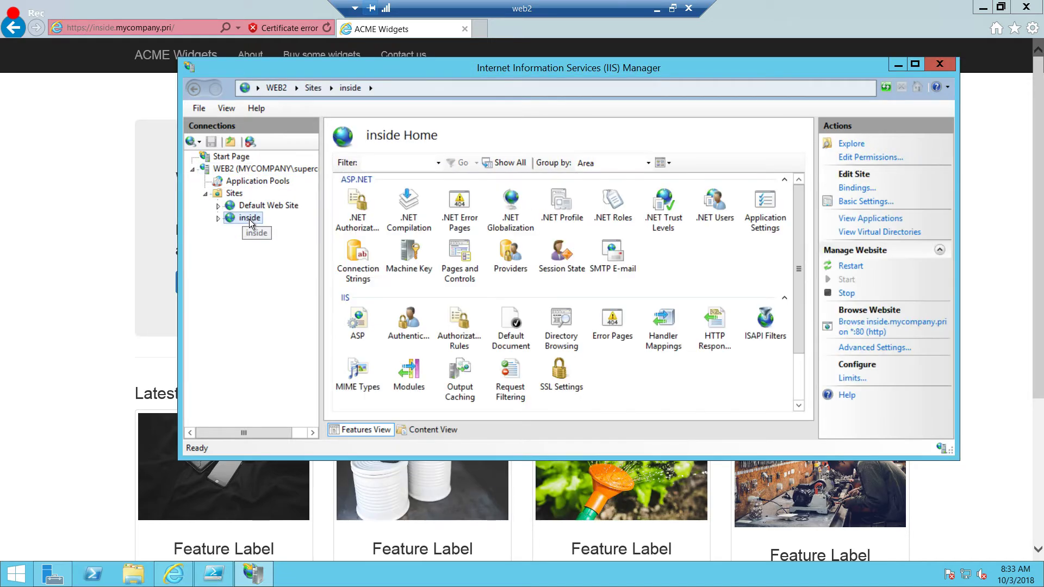
{"action": "right_click", "coordinate": [249, 217]}
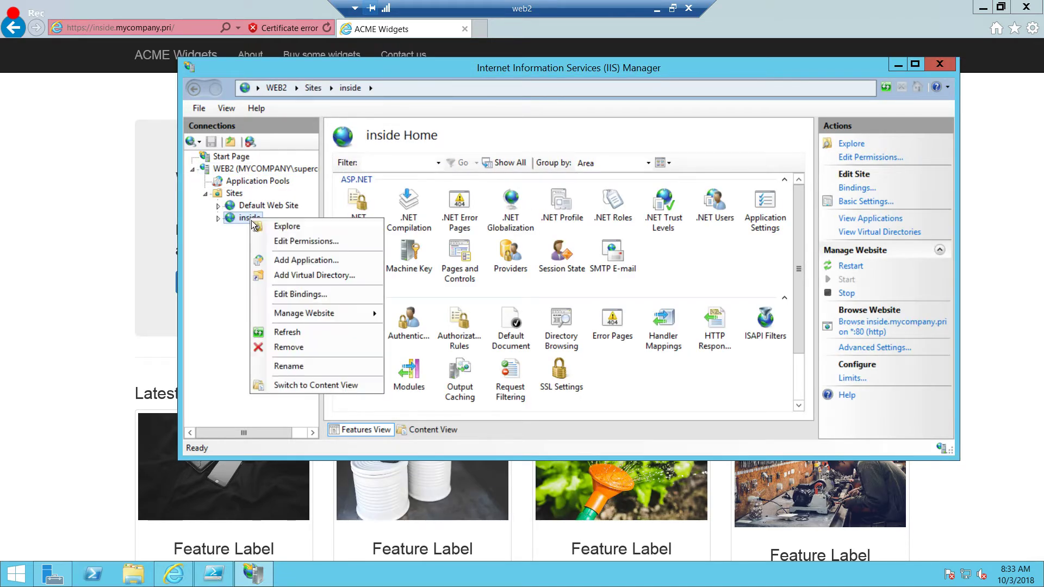
{"action": "left_click", "coordinate": [308, 291]}
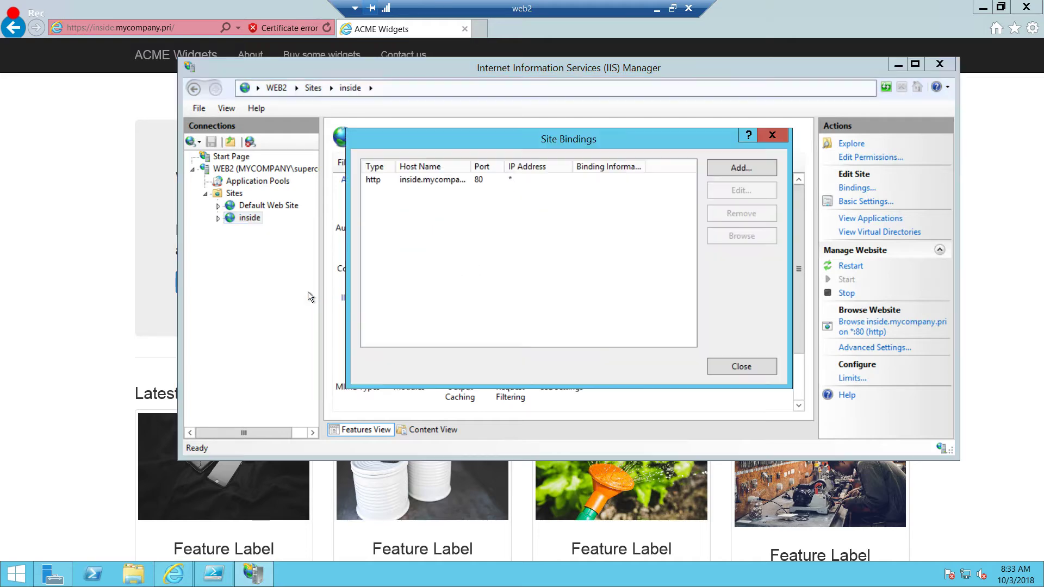
{"action": "left_click", "coordinate": [739, 169]}
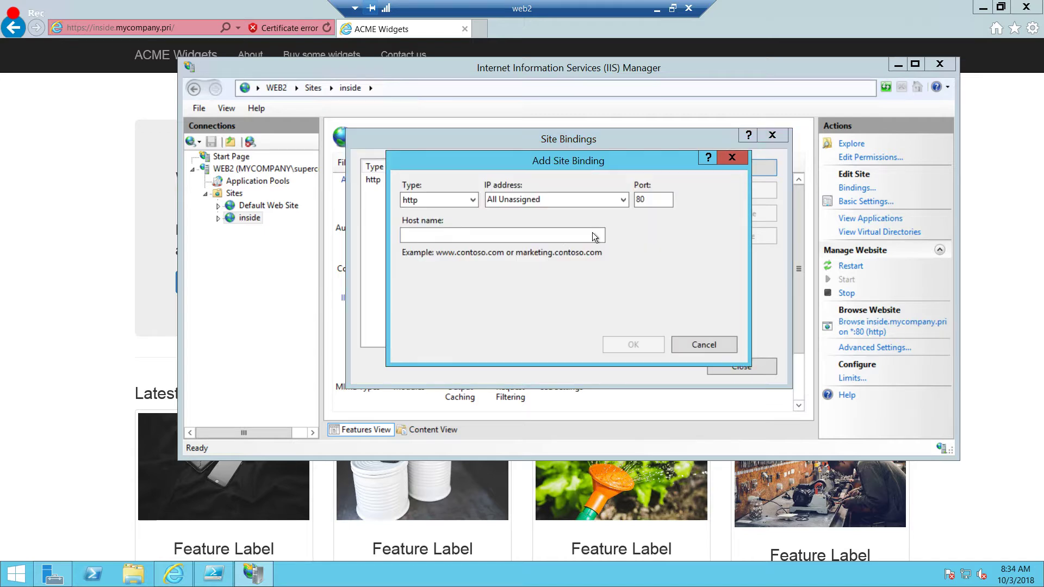
{"action": "left_click", "coordinate": [472, 200]}
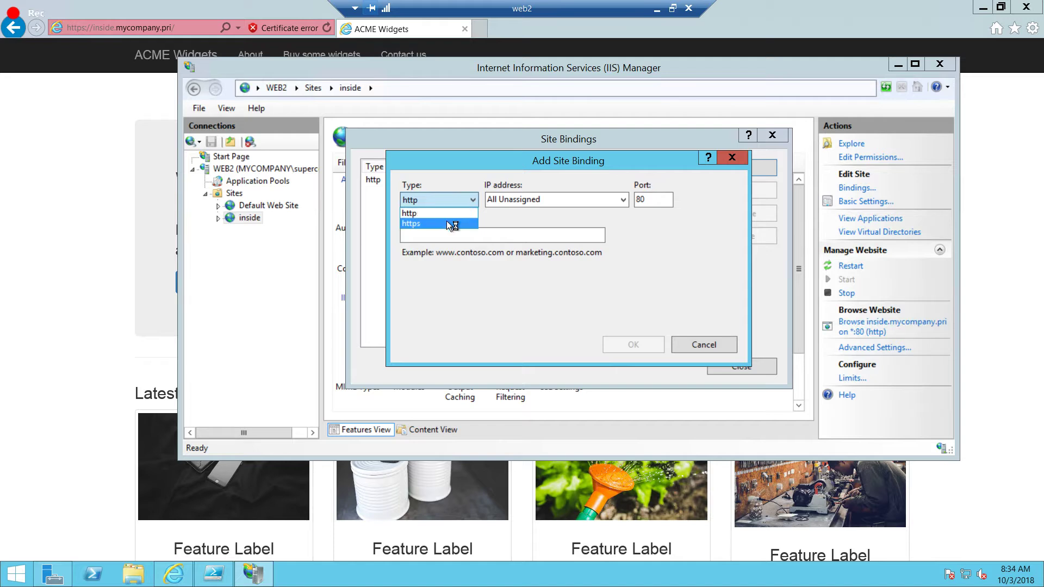
{"action": "left_click", "coordinate": [447, 223]}
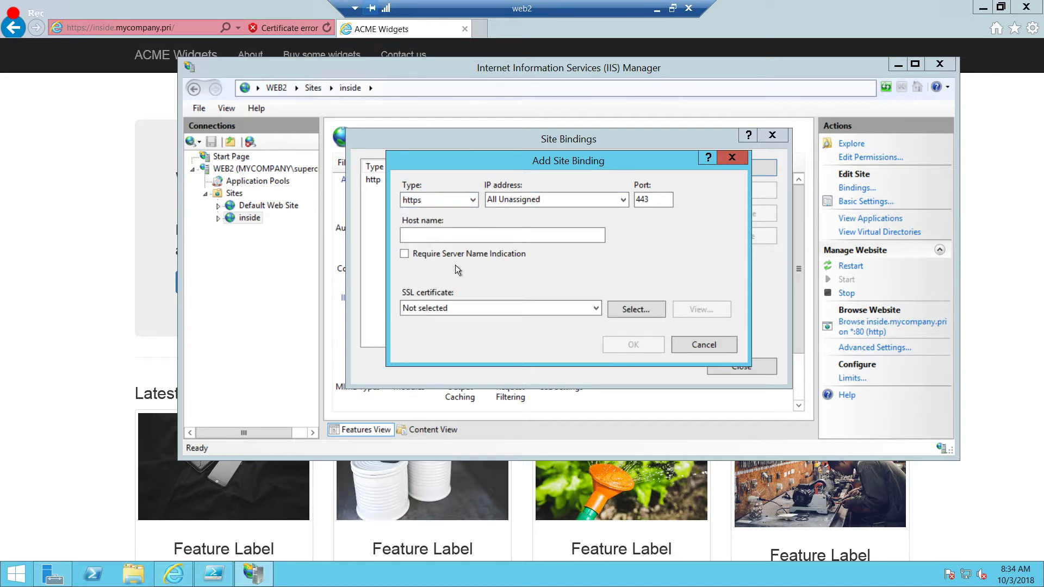
Set the new binding's host name to inside.mycompany.pri and its IP address to 192.168.0.207.
{"action": "left_click", "coordinate": [513, 234]}
{"action": "type", "text": "ins"}
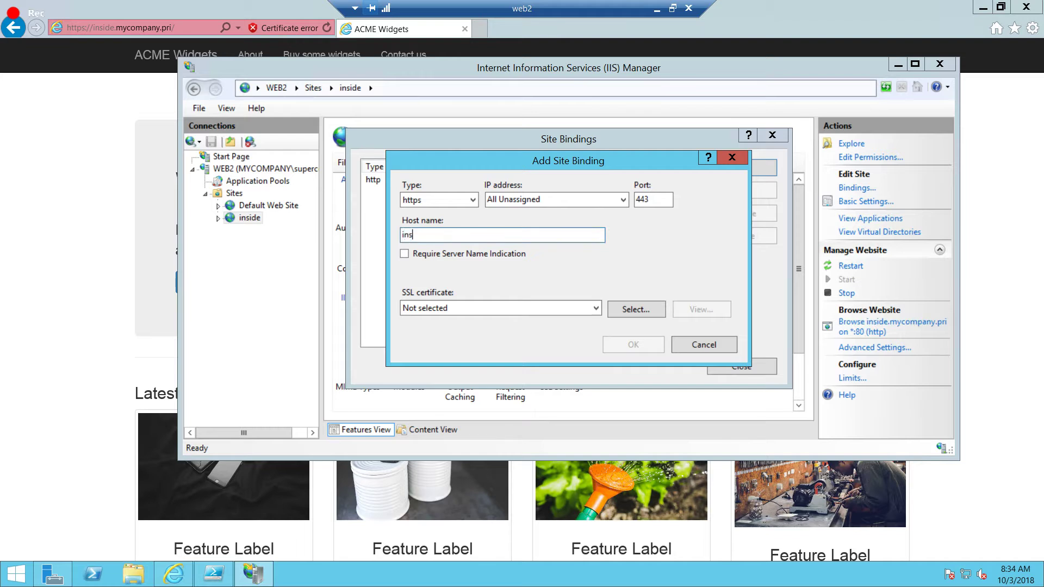
{"action": "type", "text": "ide.mycompany.pri"}
{"action": "left_click", "coordinate": [578, 206]}
{"action": "left_click", "coordinate": [622, 202]}
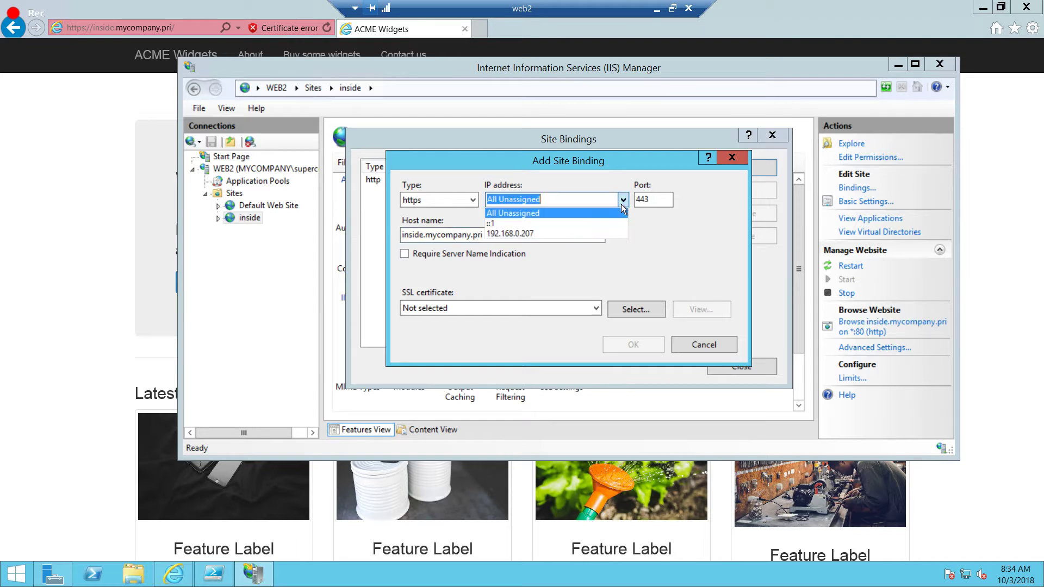
{"action": "left_click", "coordinate": [554, 235]}
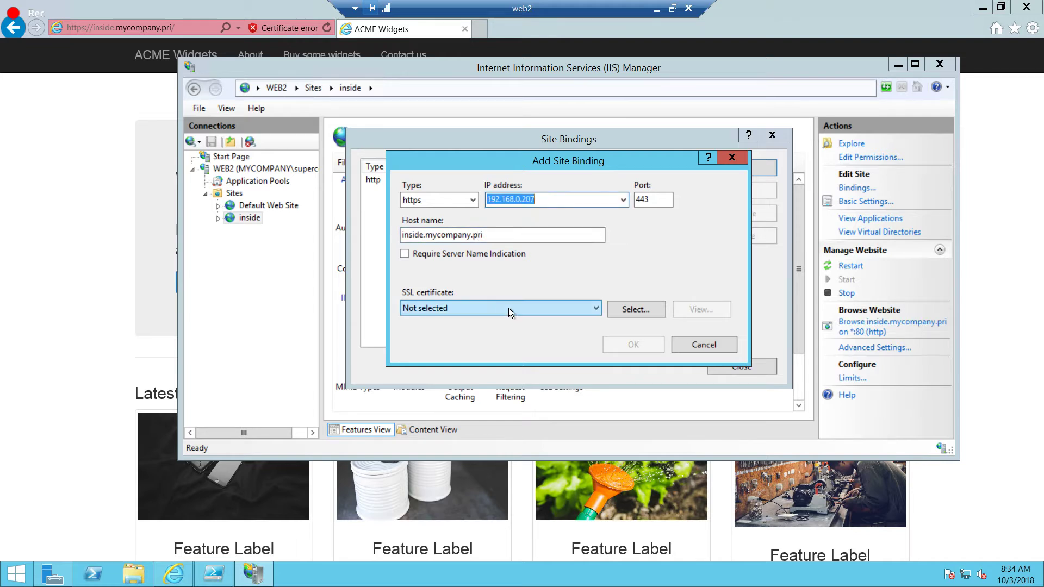
Assign the inside.mycompany.pri SSL certificate to the https binding, add the binding, and close the site's bindings.
{"action": "left_click", "coordinate": [544, 311]}
{"action": "left_click", "coordinate": [511, 325]}
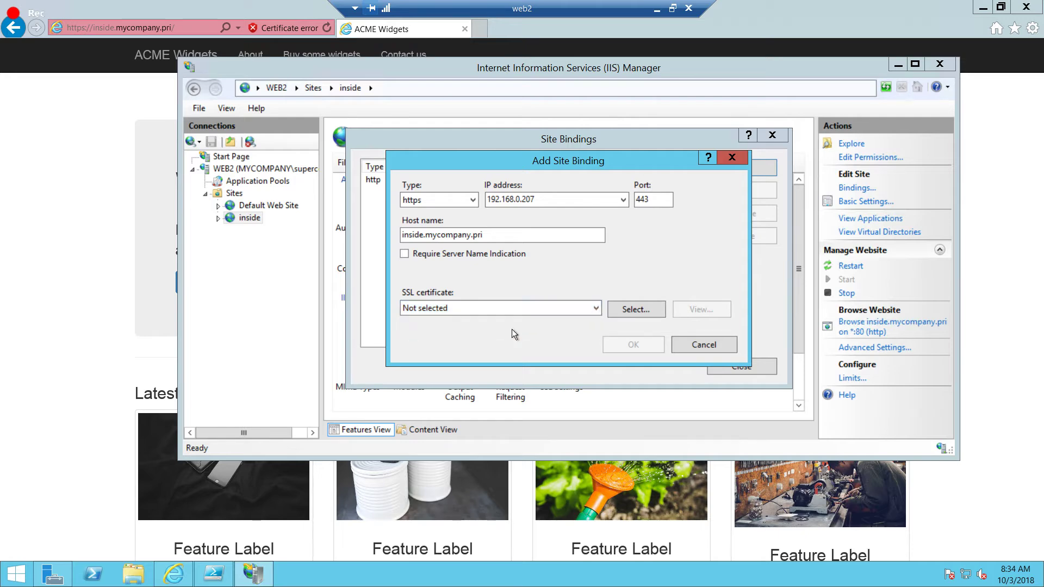
{"action": "left_click", "coordinate": [542, 312]}
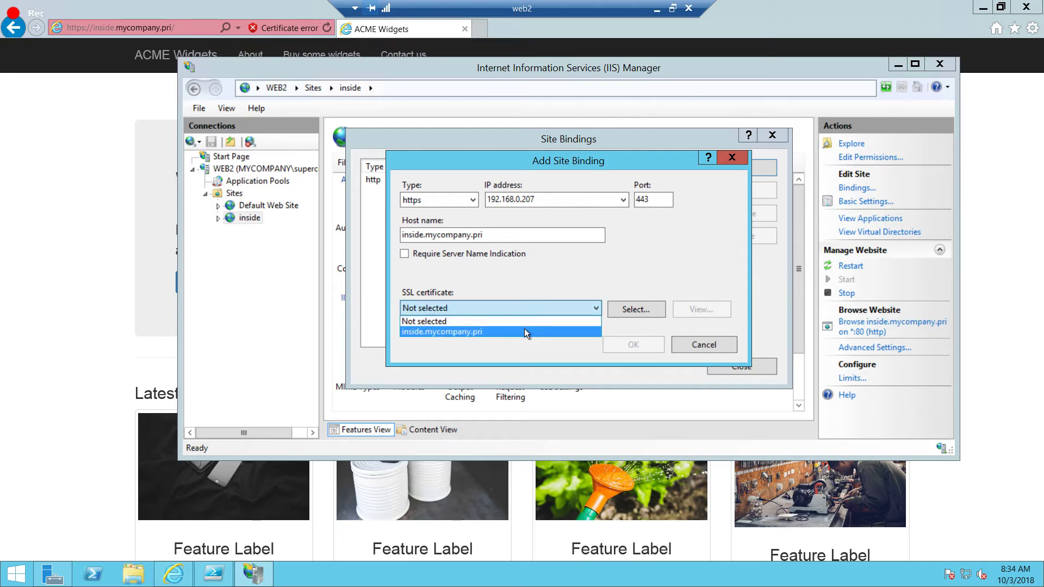
{"action": "left_click", "coordinate": [524, 328]}
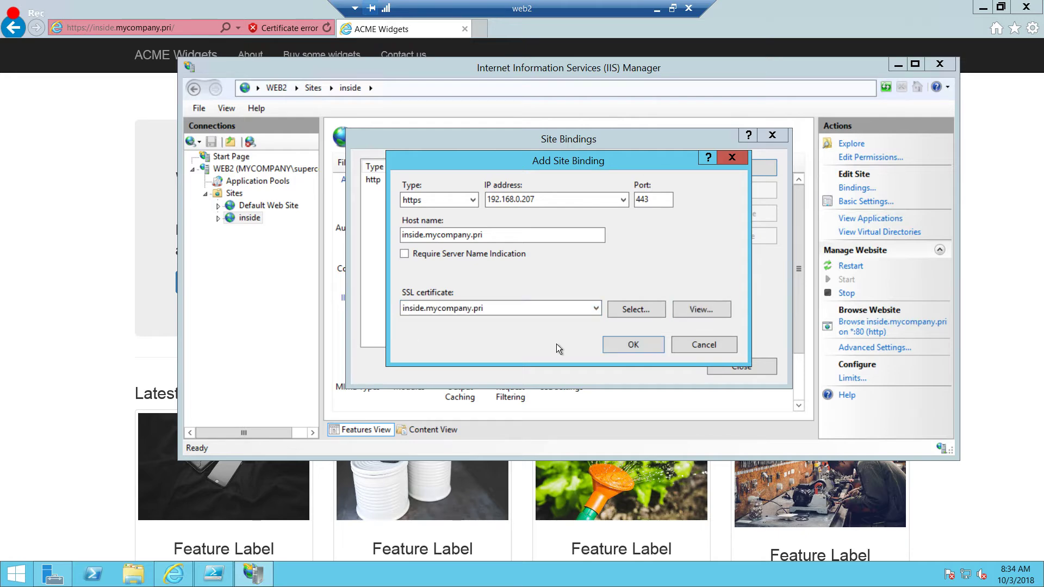
{"action": "left_click", "coordinate": [622, 347]}
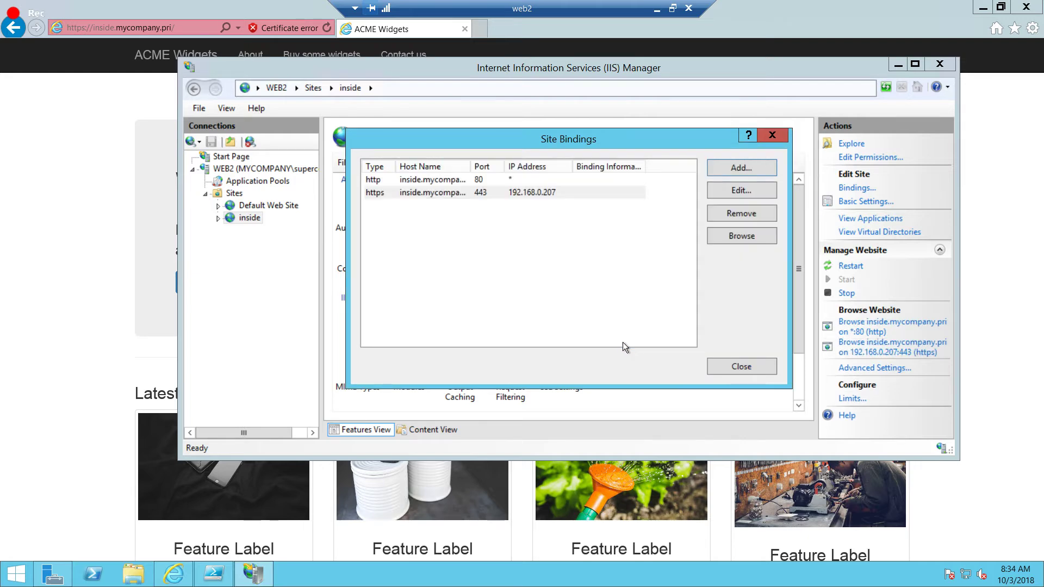
{"action": "left_click", "coordinate": [716, 367]}
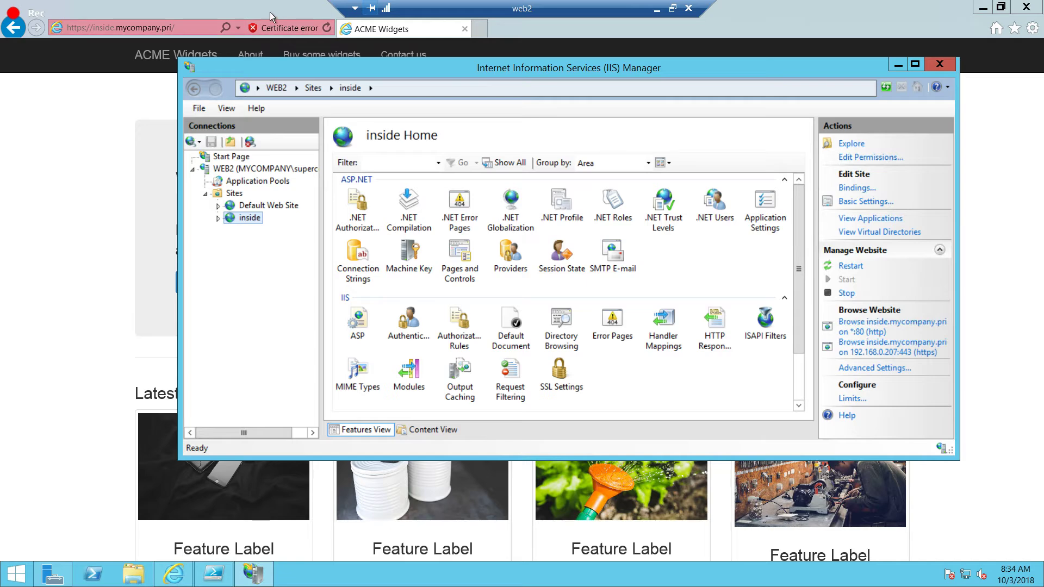
Return to IIS Manager from the browser and restart the inside website.
{"action": "left_click", "coordinate": [282, 22]}
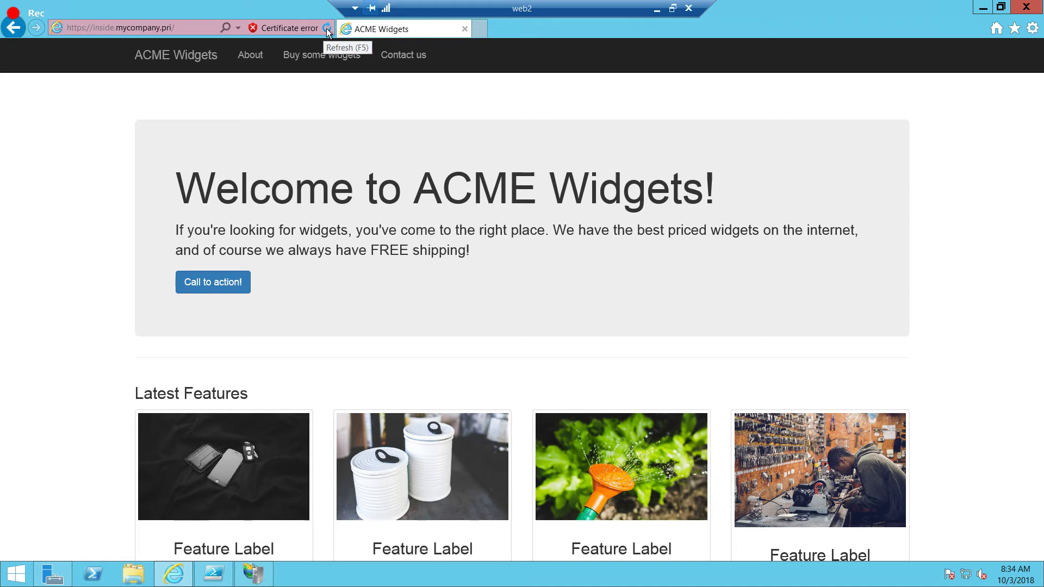
{"action": "key", "text": "alt+Tab"}
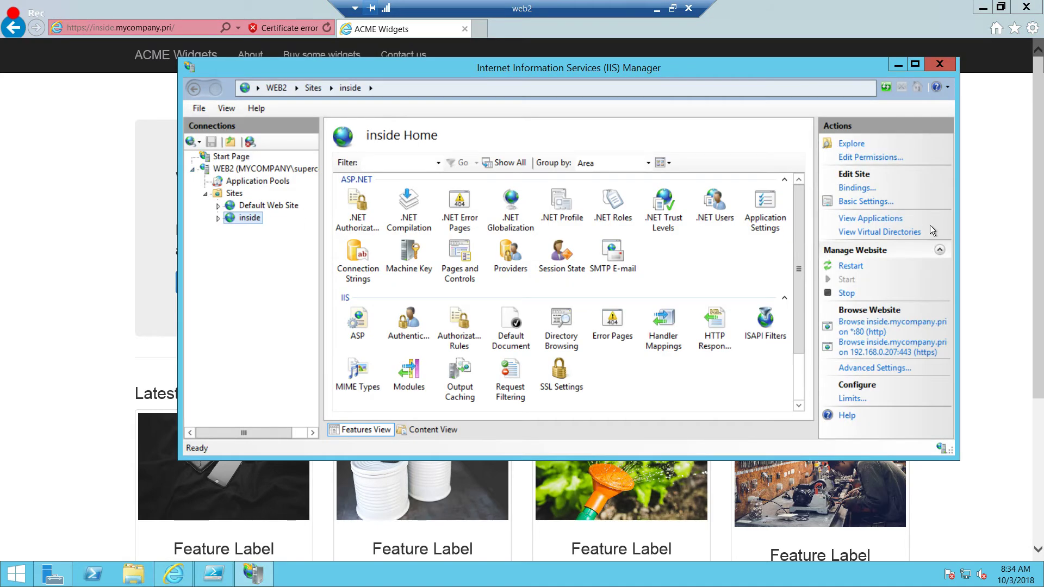
{"action": "left_click", "coordinate": [850, 291]}
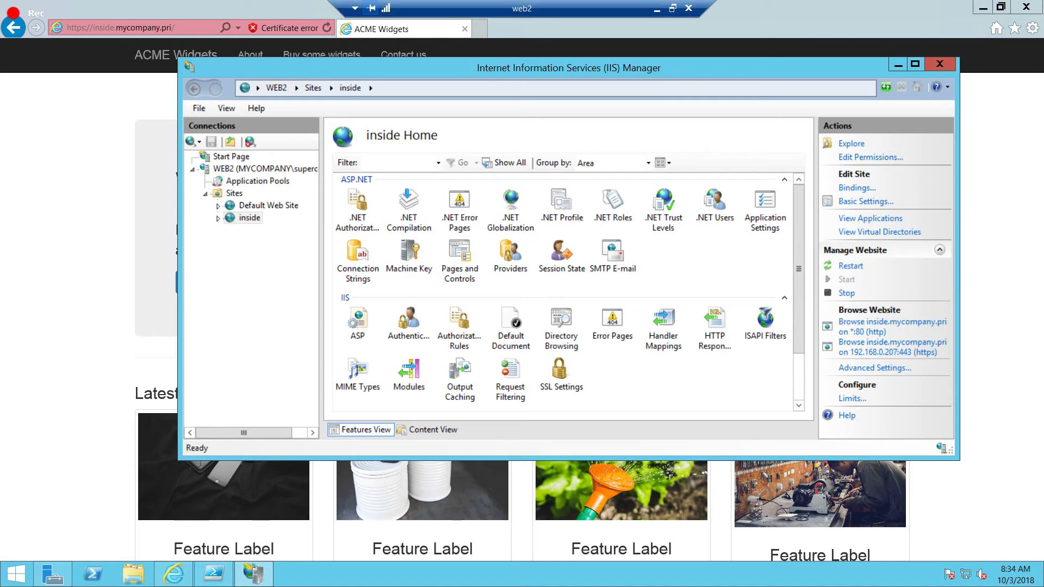
{"action": "left_click", "coordinate": [308, 12]}
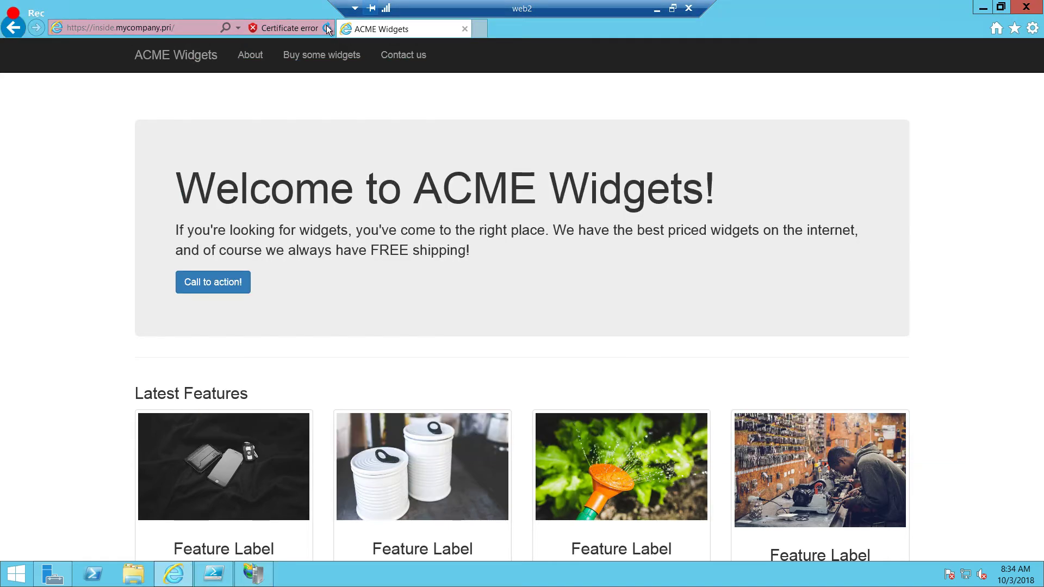
{"action": "left_click", "coordinate": [327, 27]}
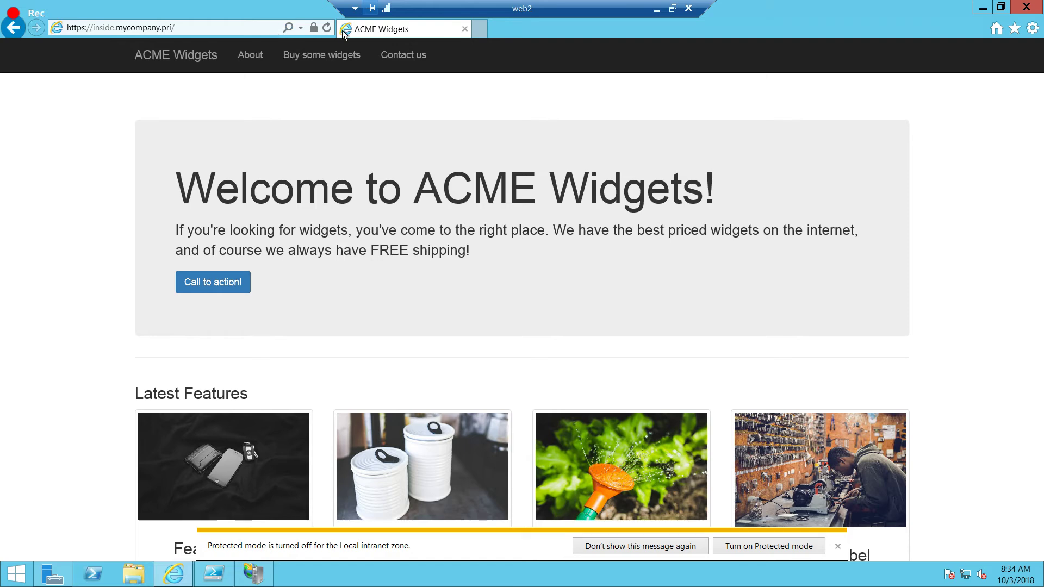
{"action": "left_click", "coordinate": [314, 27]}
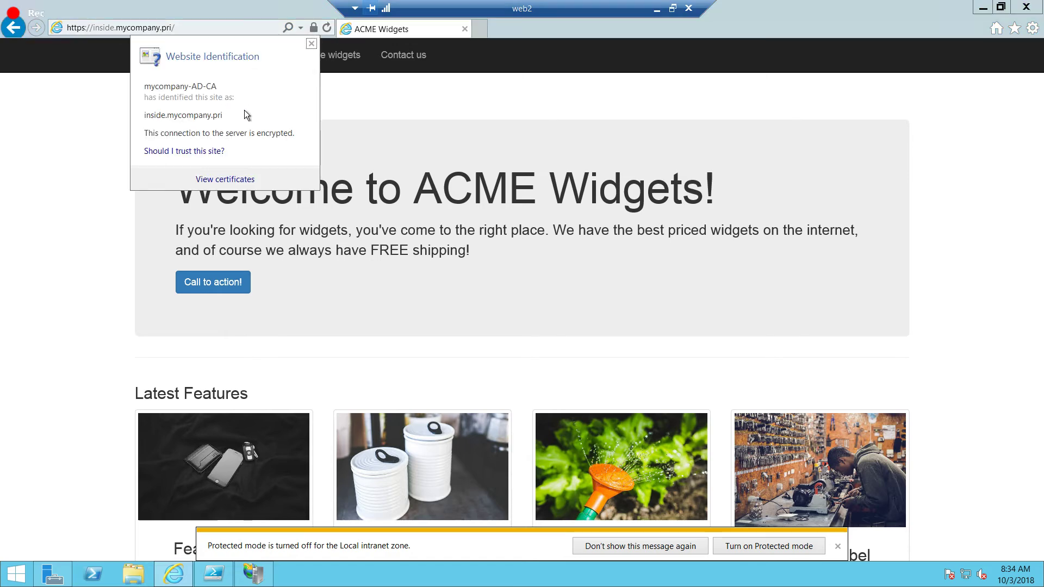
{"action": "left_click", "coordinate": [347, 94]}
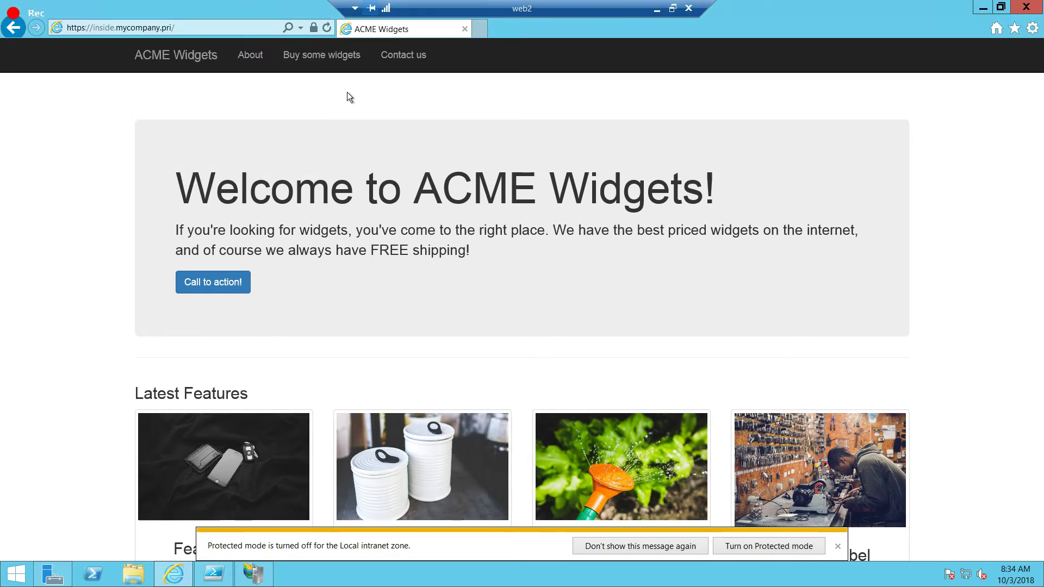
Open a new Microsoft Management Console with mmc and add the Certificates snap-in for the local computer account.
{"action": "key", "text": "super+r"}
{"action": "type", "text": "mmc"}
{"action": "key", "text": "Return"}
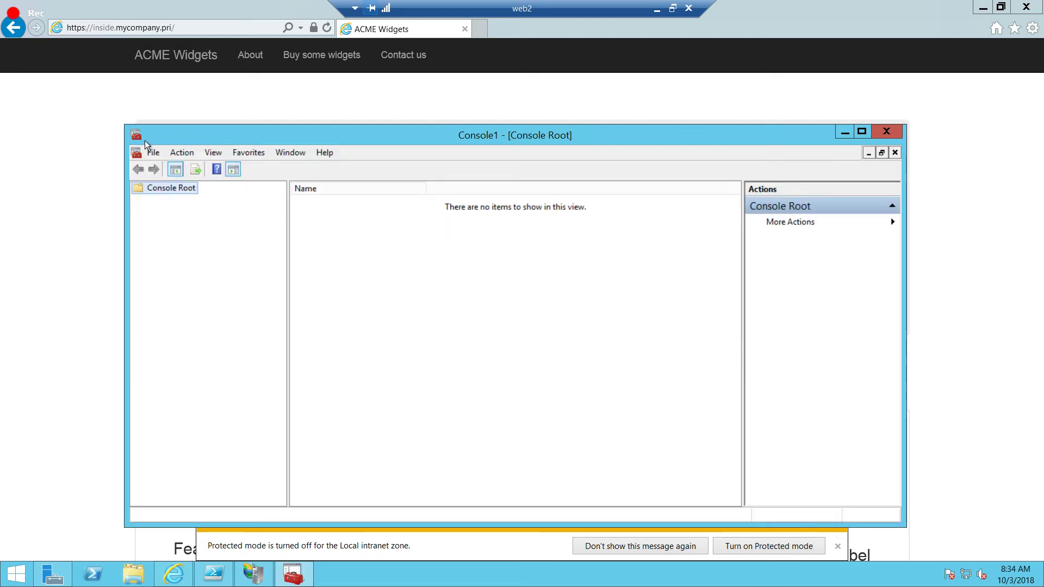
{"action": "left_click", "coordinate": [151, 154]}
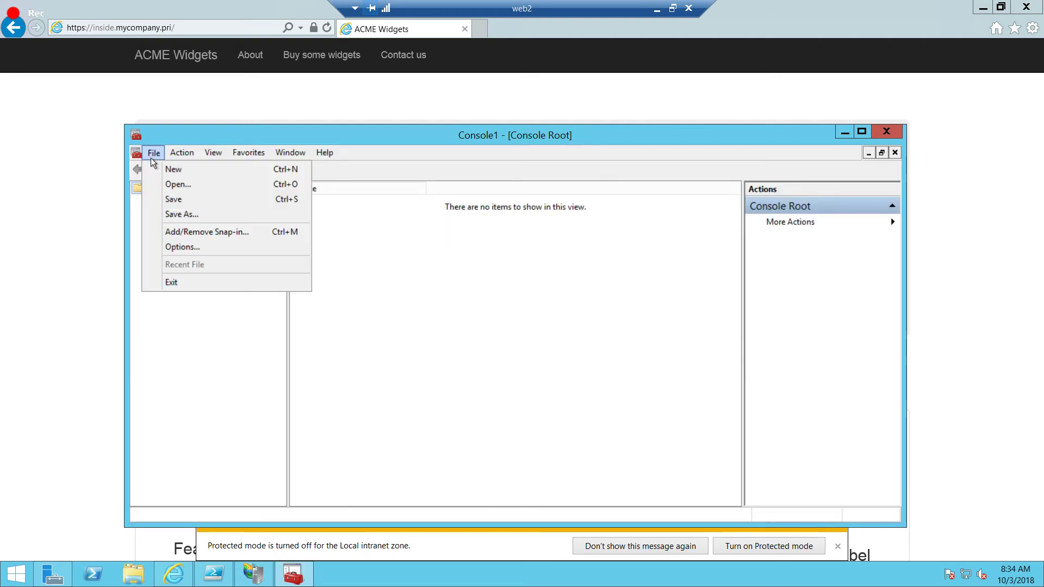
{"action": "left_click", "coordinate": [181, 231]}
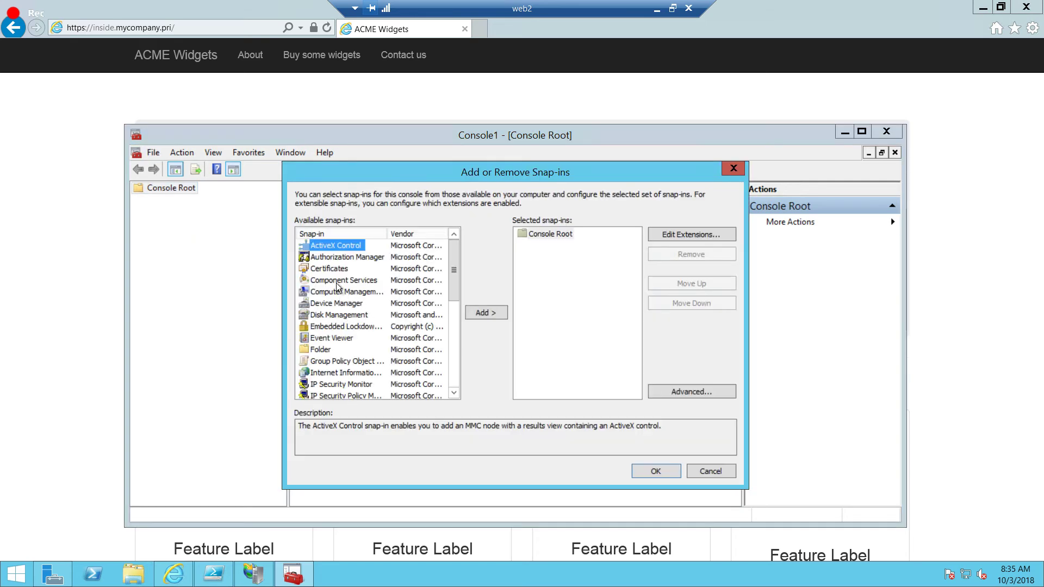
{"action": "double_click", "coordinate": [341, 269]}
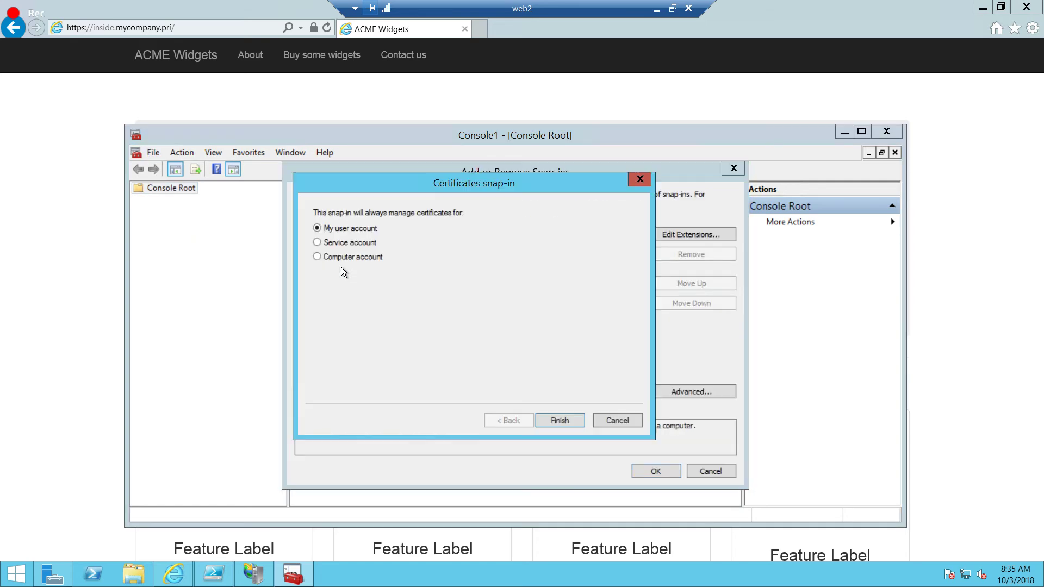
{"action": "left_click", "coordinate": [371, 258]}
{"action": "left_click", "coordinate": [565, 417]}
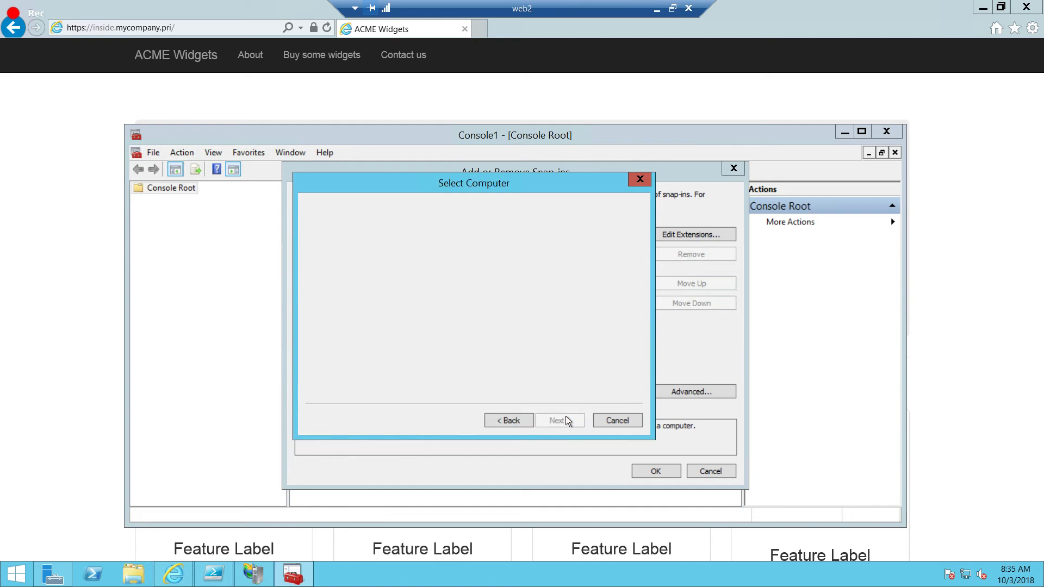
{"action": "left_click", "coordinate": [563, 420]}
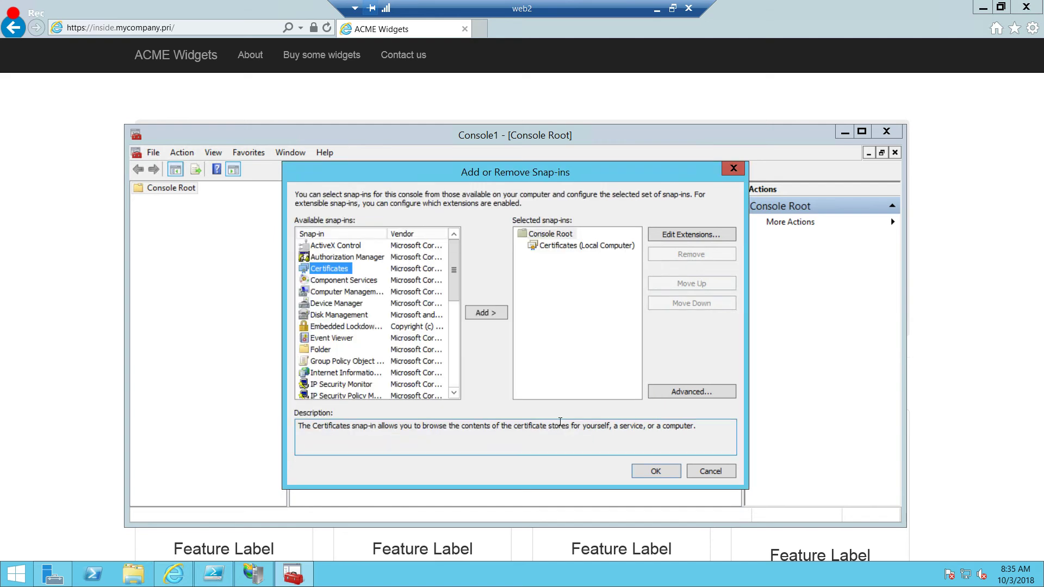
{"action": "left_click", "coordinate": [656, 472]}
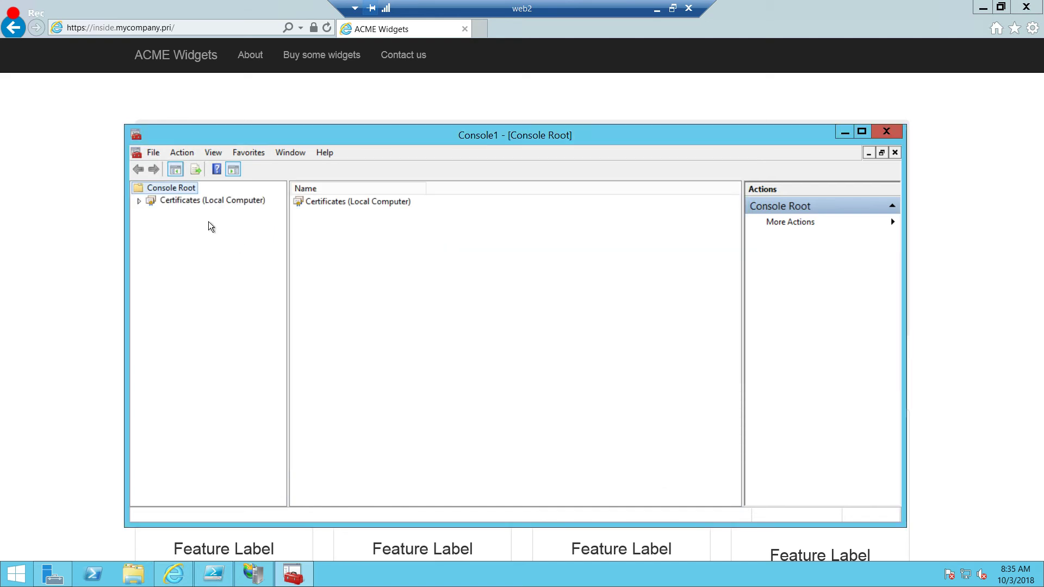
Open the local computer's Personal certificate store and inspect the general information of the inside.mycompany.pri certificate.
{"action": "double_click", "coordinate": [224, 201]}
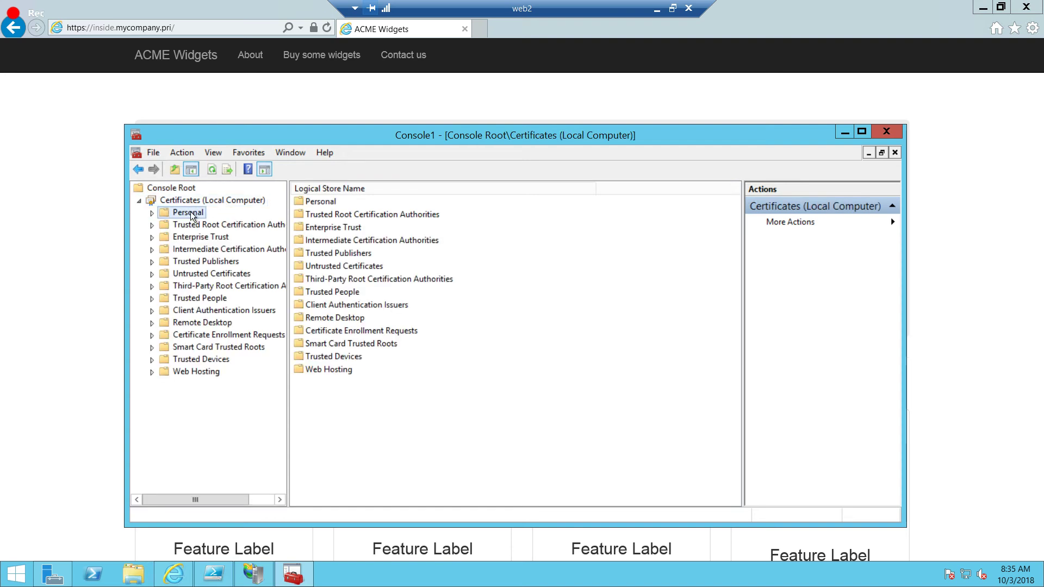
{"action": "double_click", "coordinate": [190, 212]}
{"action": "left_click", "coordinate": [198, 227]}
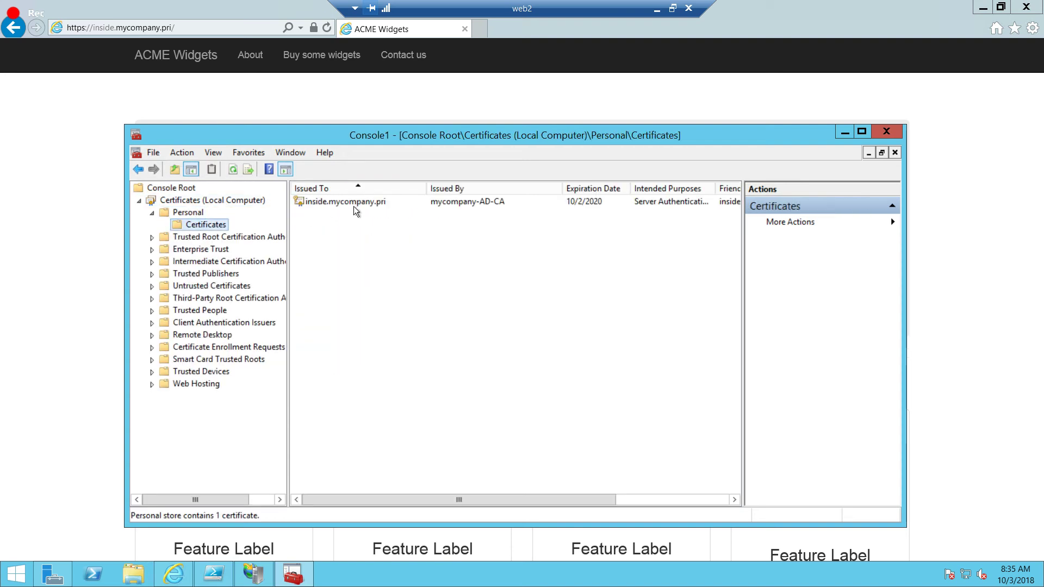
{"action": "left_click", "coordinate": [364, 202]}
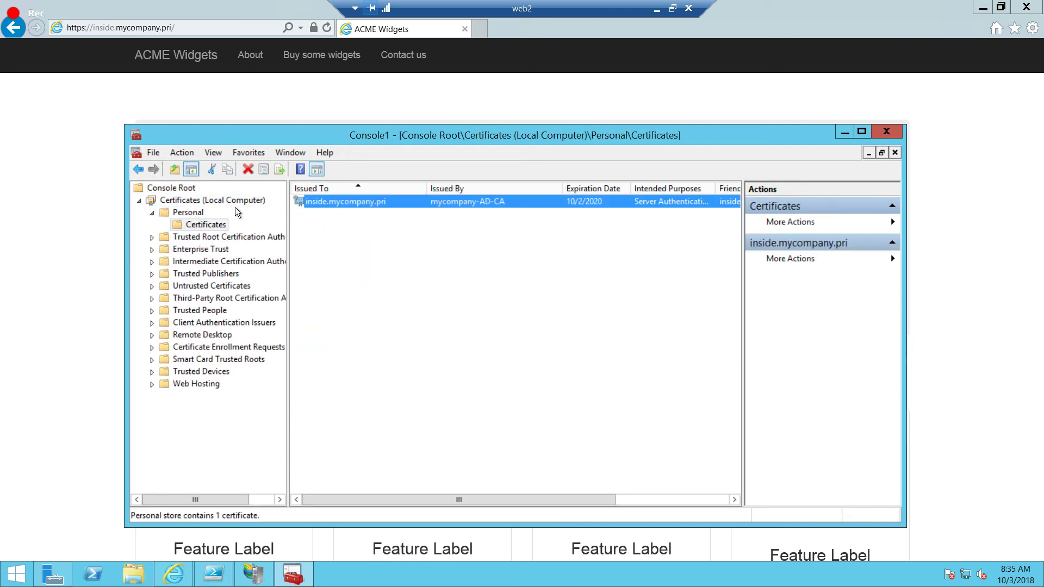
{"action": "double_click", "coordinate": [396, 202]}
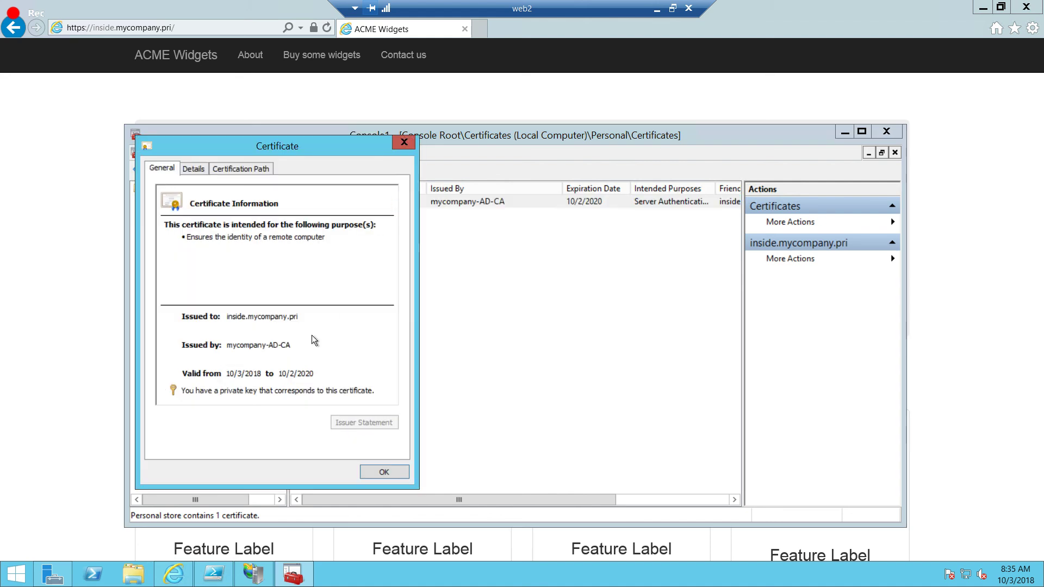
{"action": "left_click", "coordinate": [377, 474]}
{"action": "left_click", "coordinate": [472, 395]}
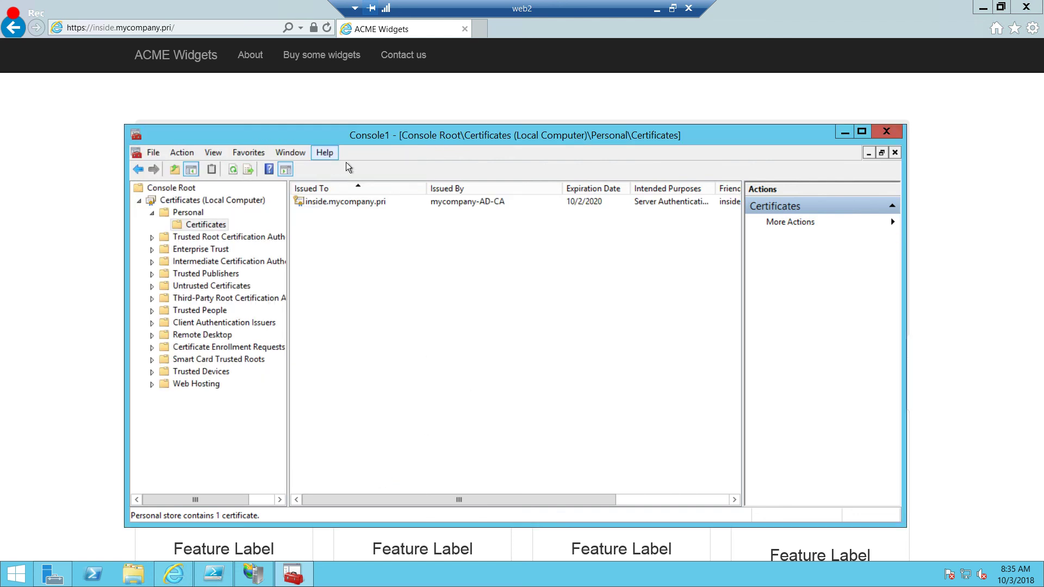
{"action": "left_click", "coordinate": [344, 203]}
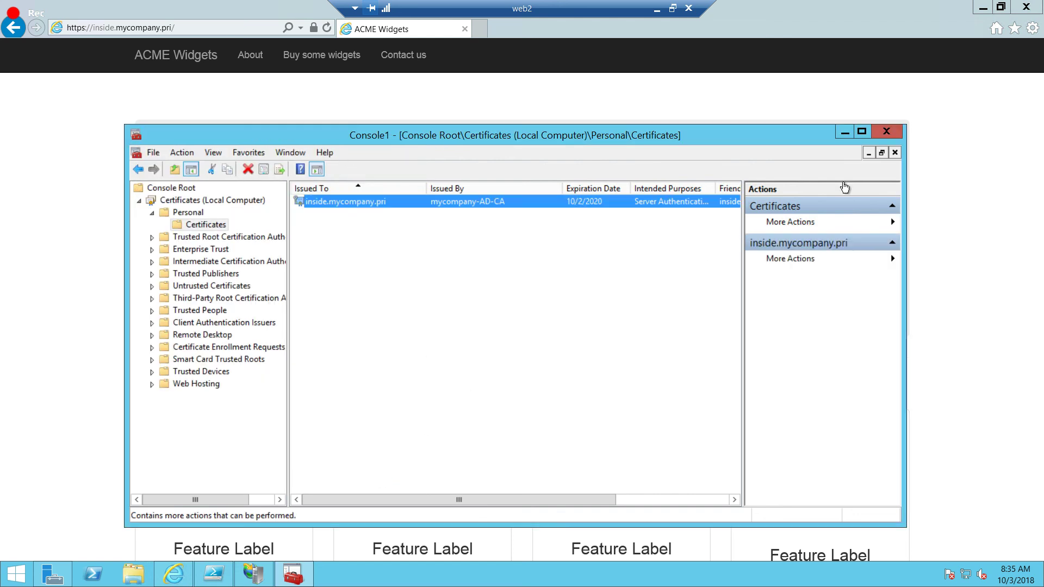
Close the management console without saving its settings and restore the web2 remote session from full screen to a window.
{"action": "left_click", "coordinate": [883, 134]}
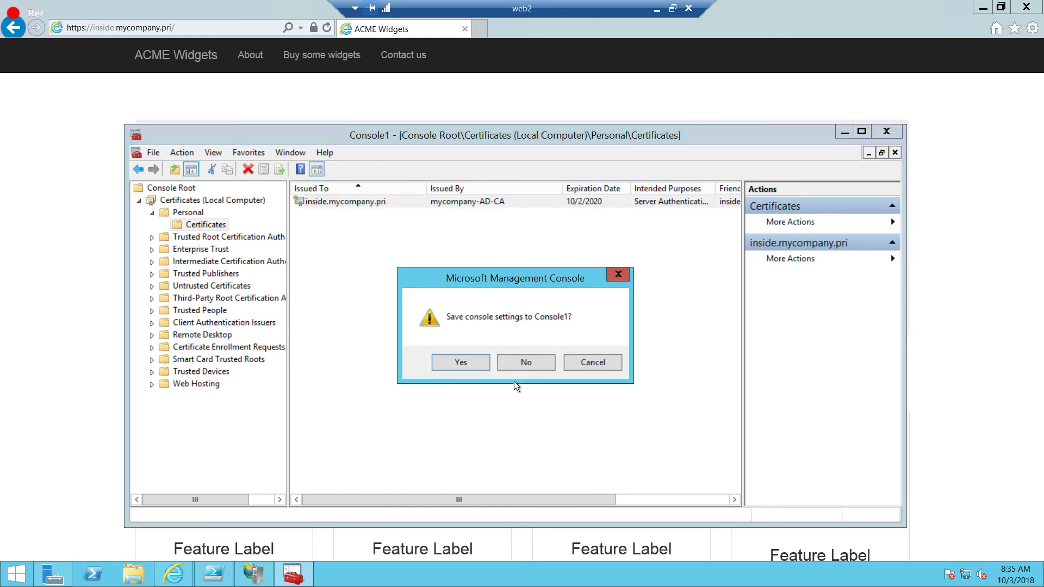
{"action": "left_click", "coordinate": [526, 362]}
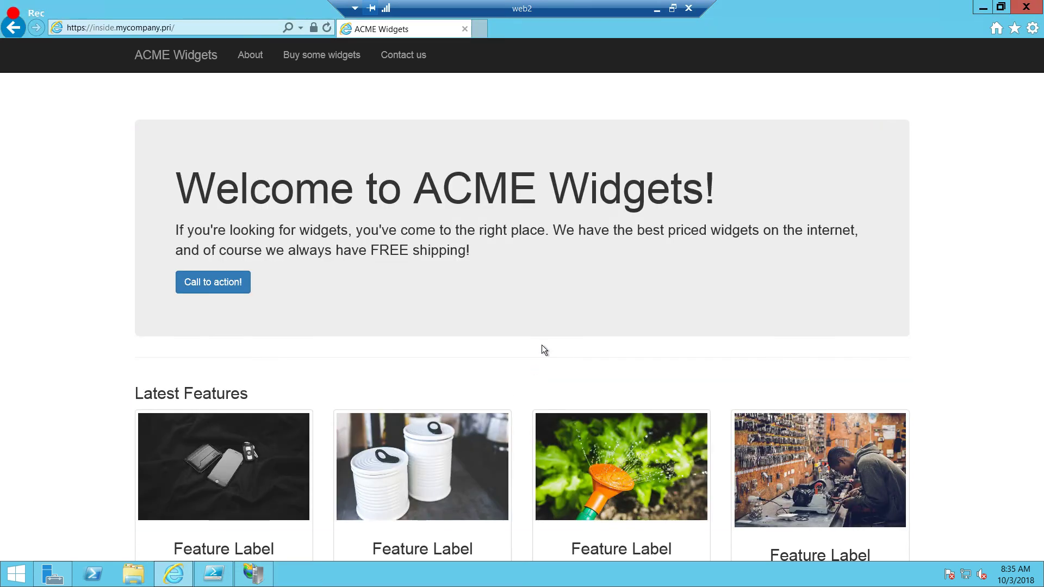
{"action": "left_click", "coordinate": [672, 8]}
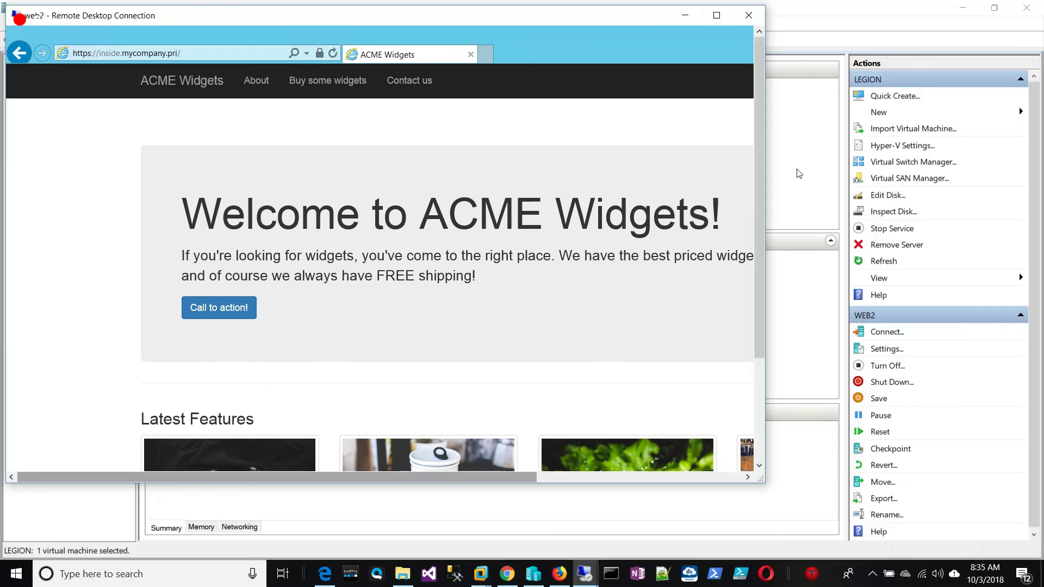